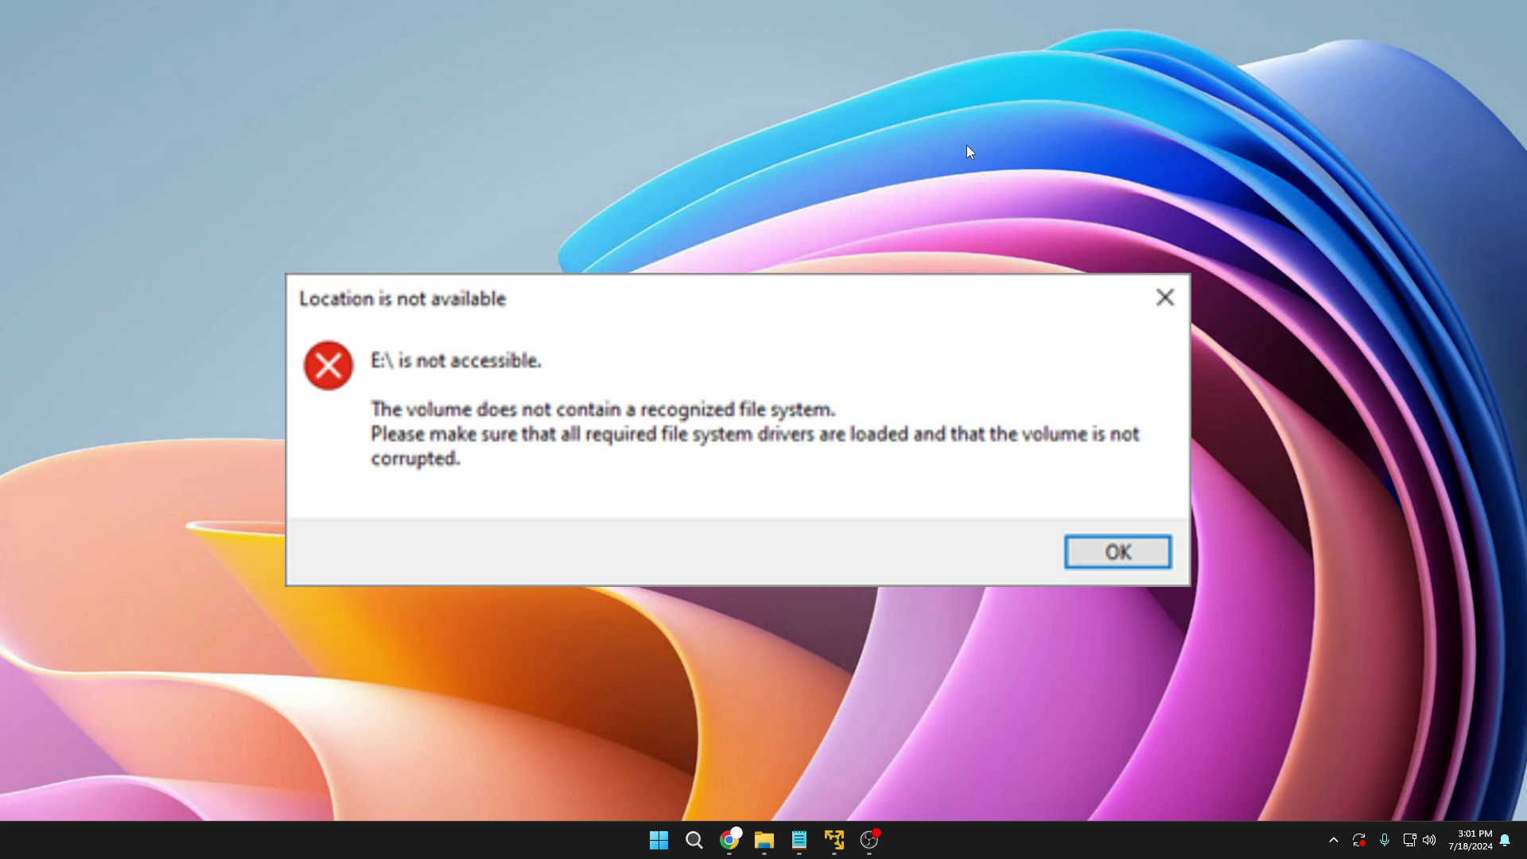
Step: Dismiss the 'Location is not available' error about drive E:
key("Return")
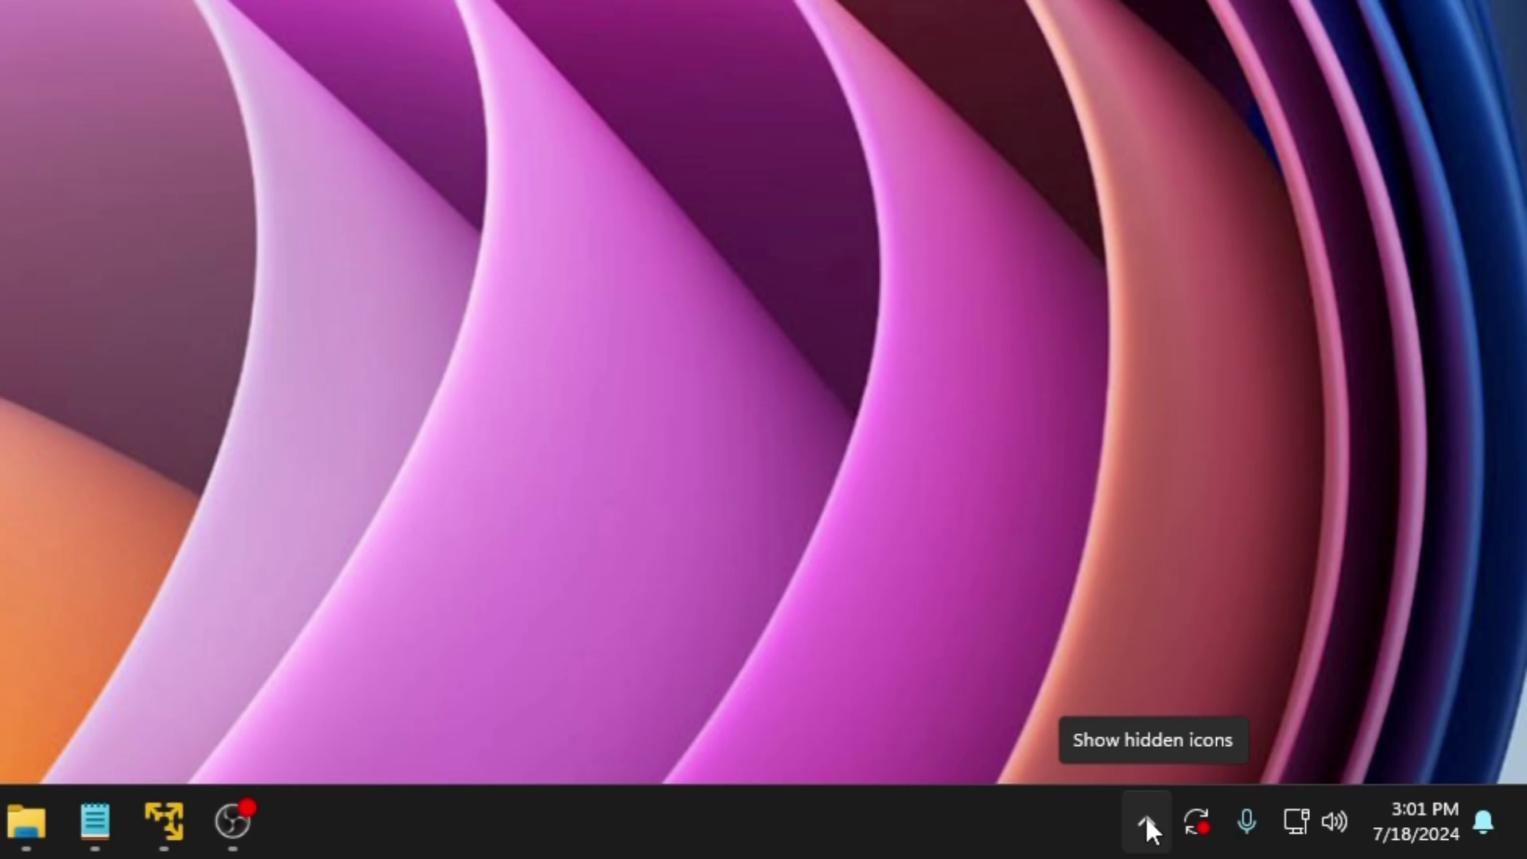
Step: Safely eject the DataTraveler 3.0 USB drive from the notification area
left_click(1147, 824)
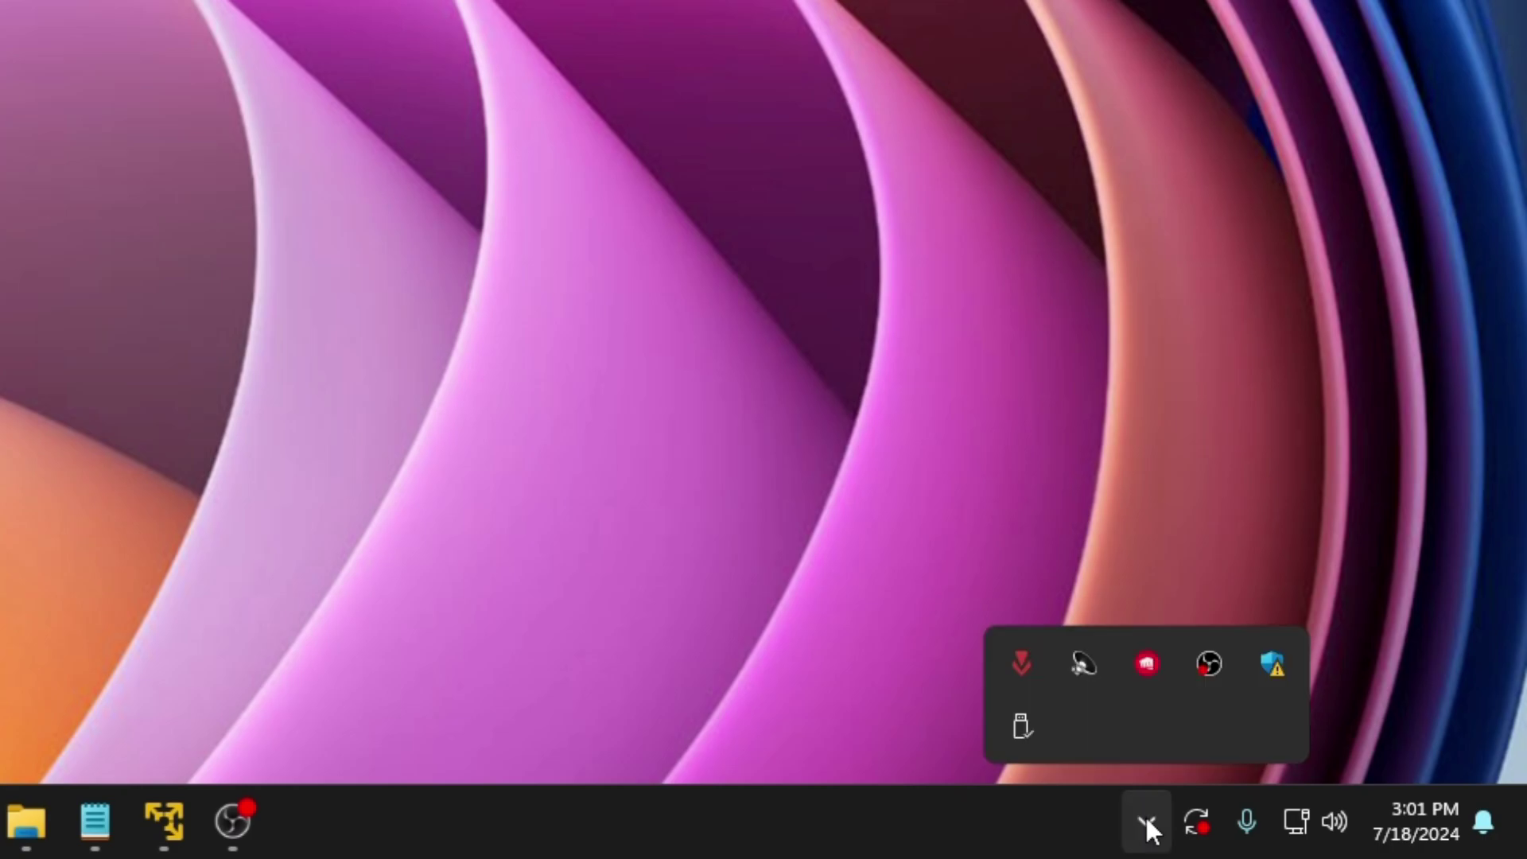
left_click(1020, 728)
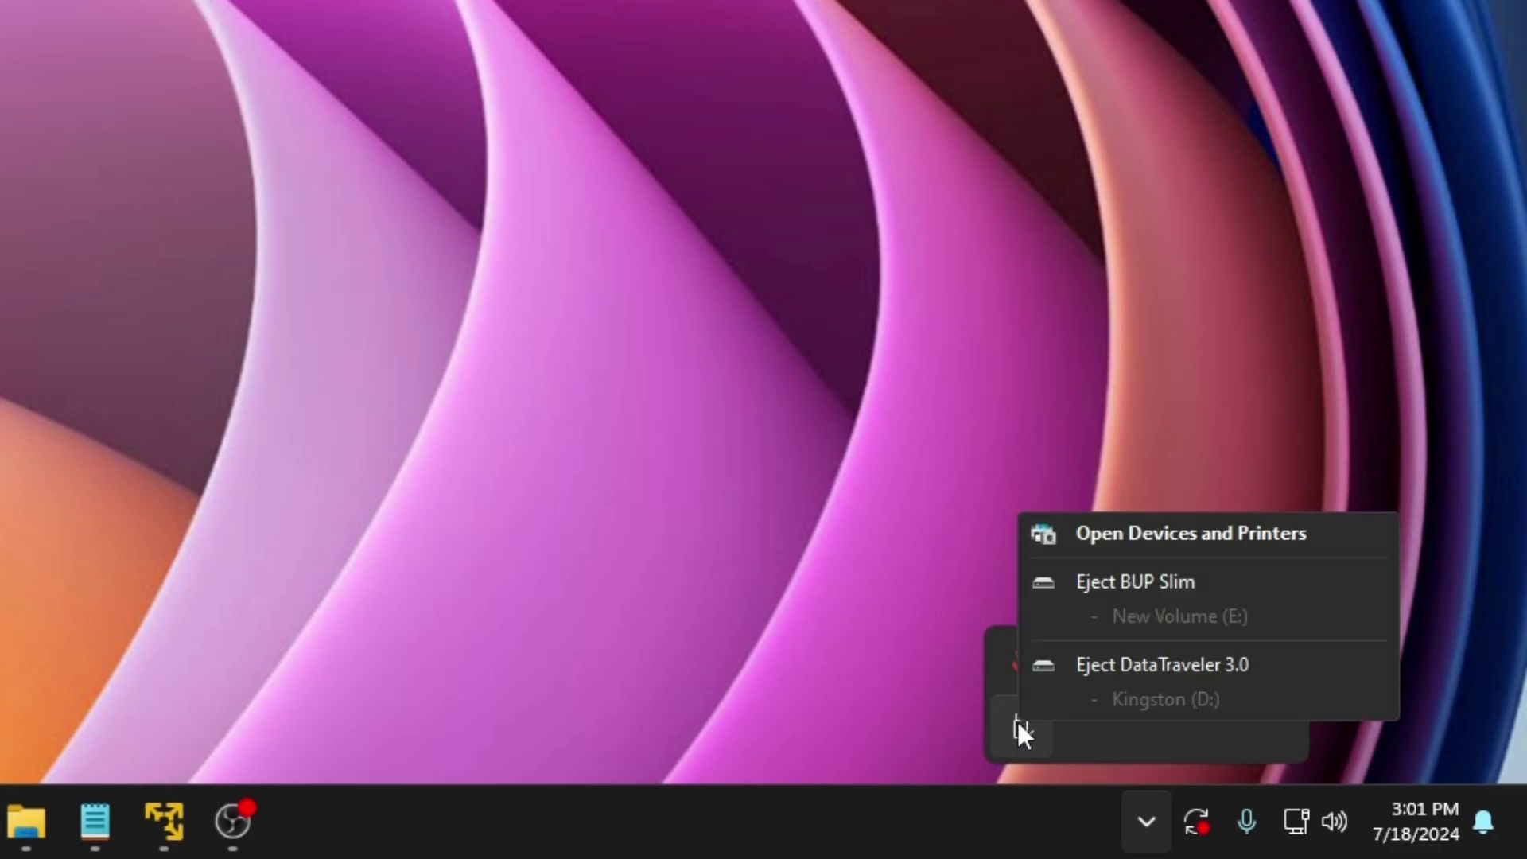
left_click(1197, 668)
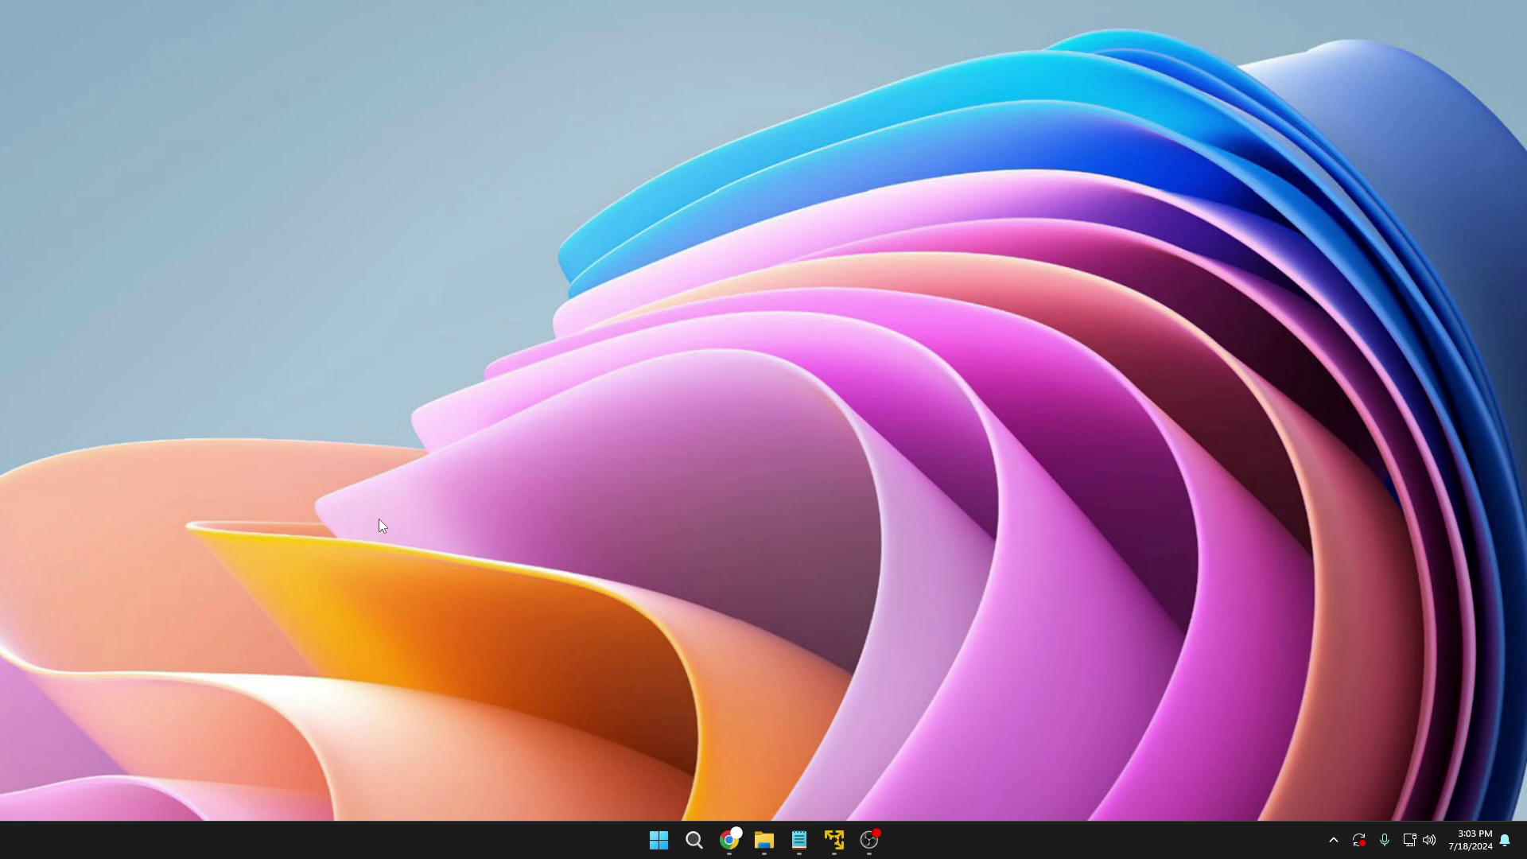
Step: Show Settings' Advanced display page for the MSI G24C4 E2 monitor at 1920 × 1080, 60 Hz
right_click(658, 840)
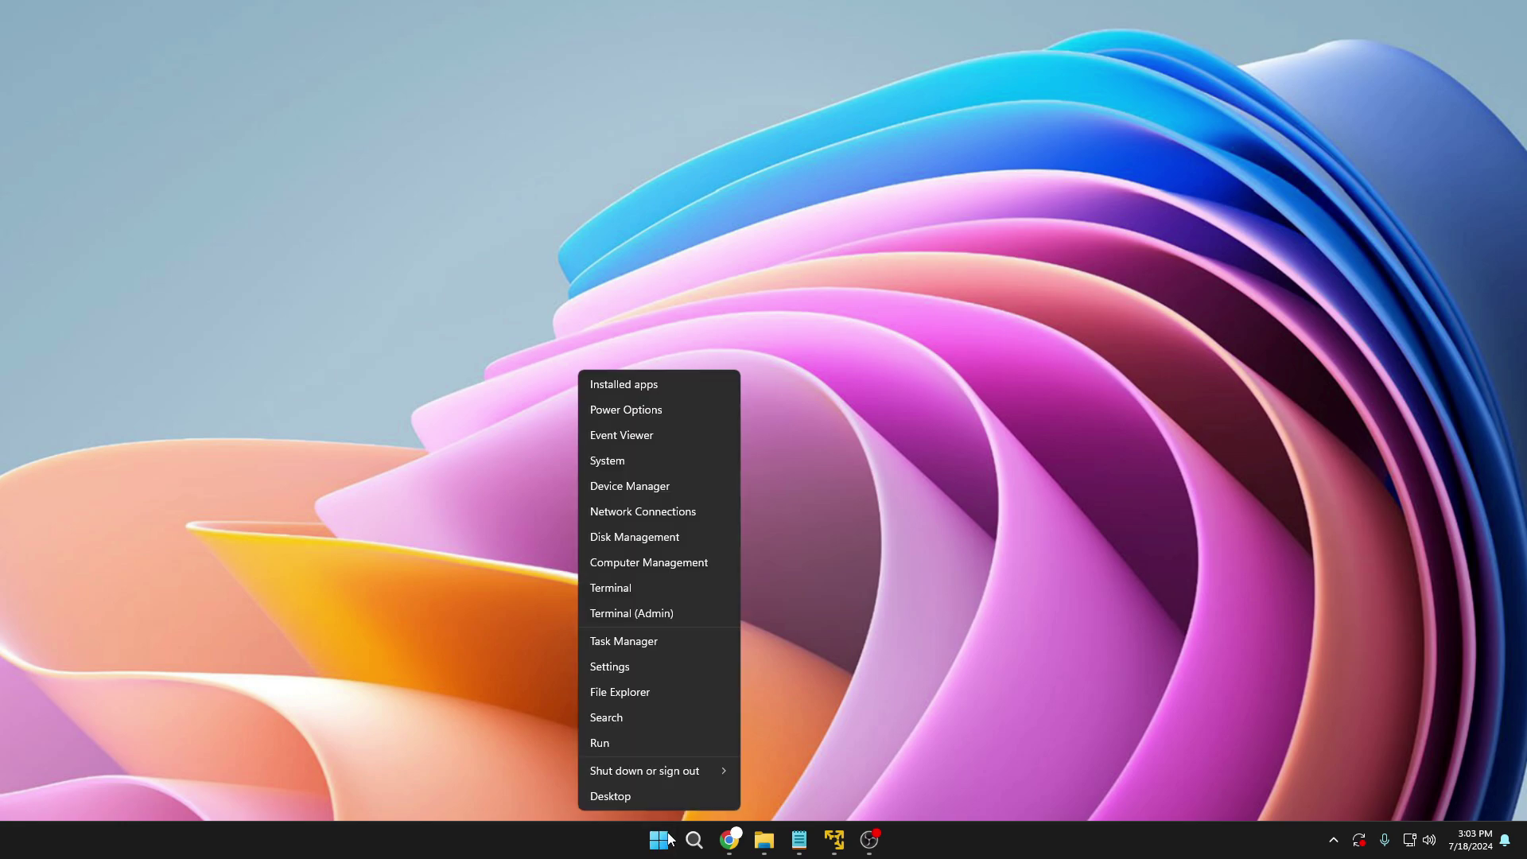
left_click(655, 667)
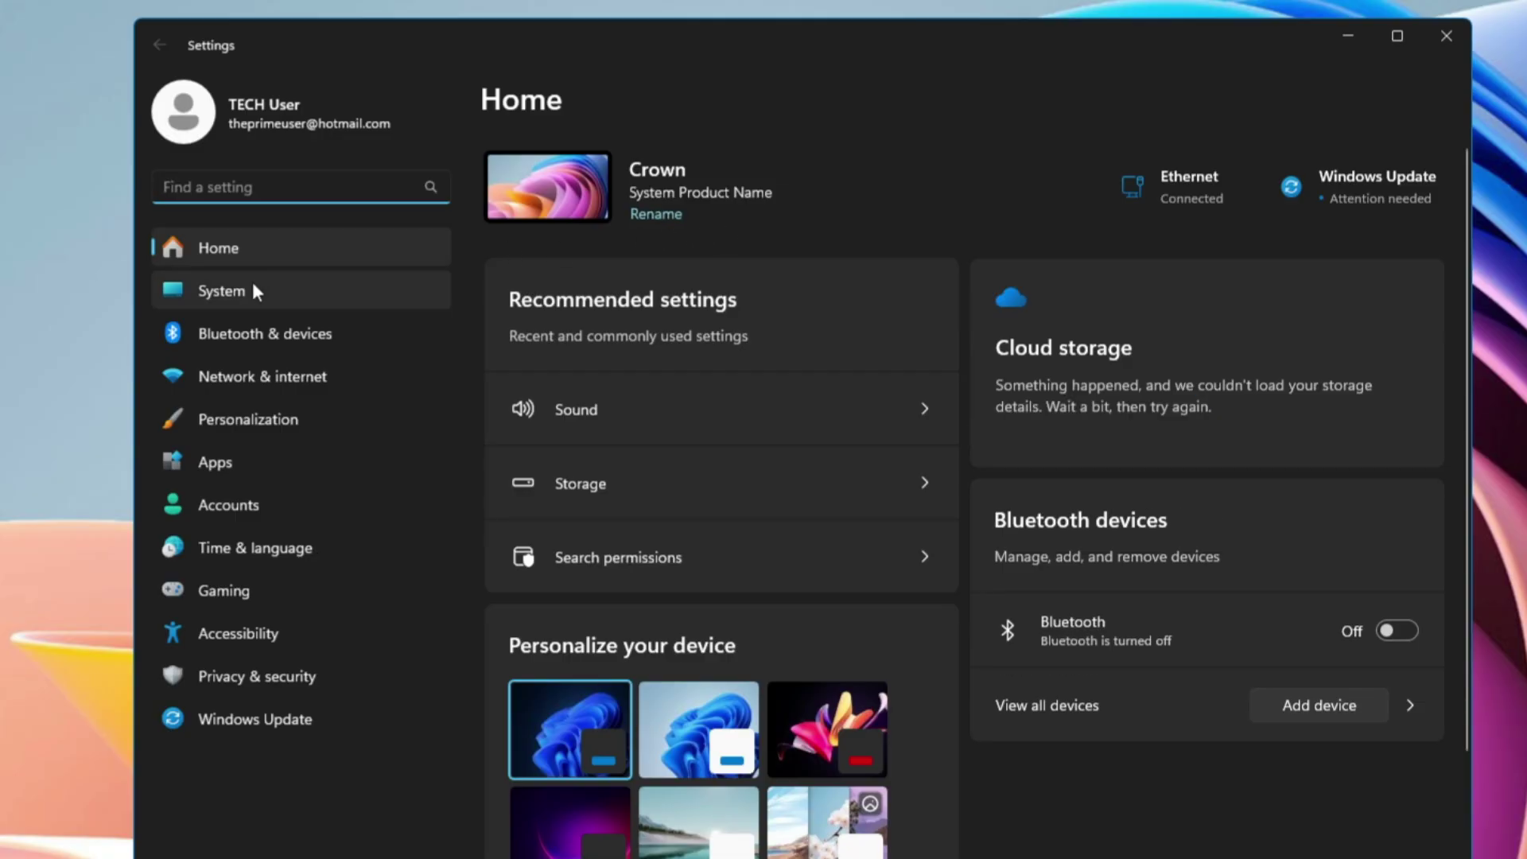
left_click(252, 293)
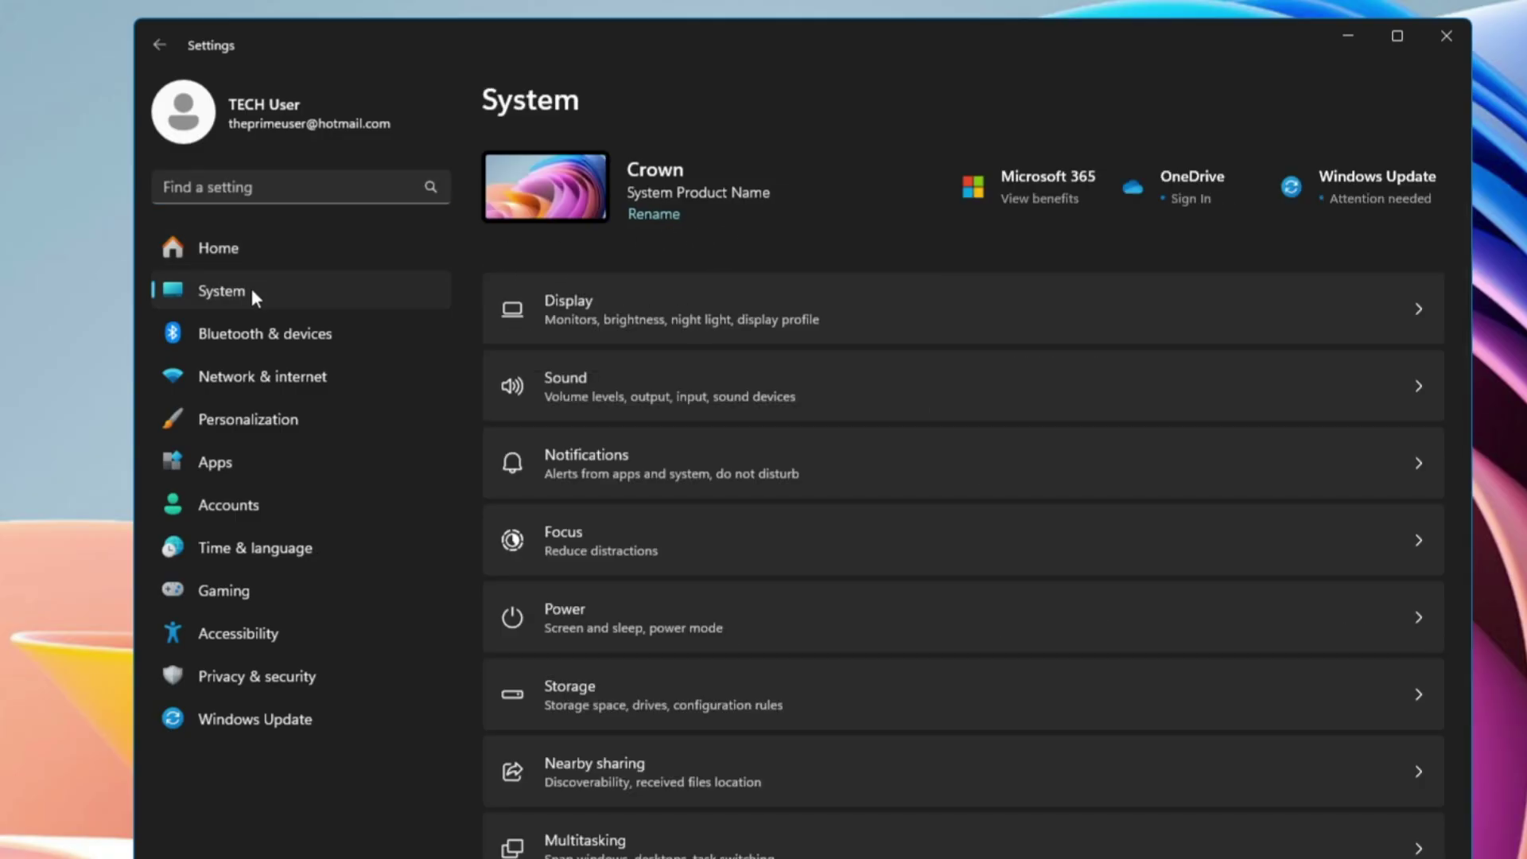
left_click(712, 304)
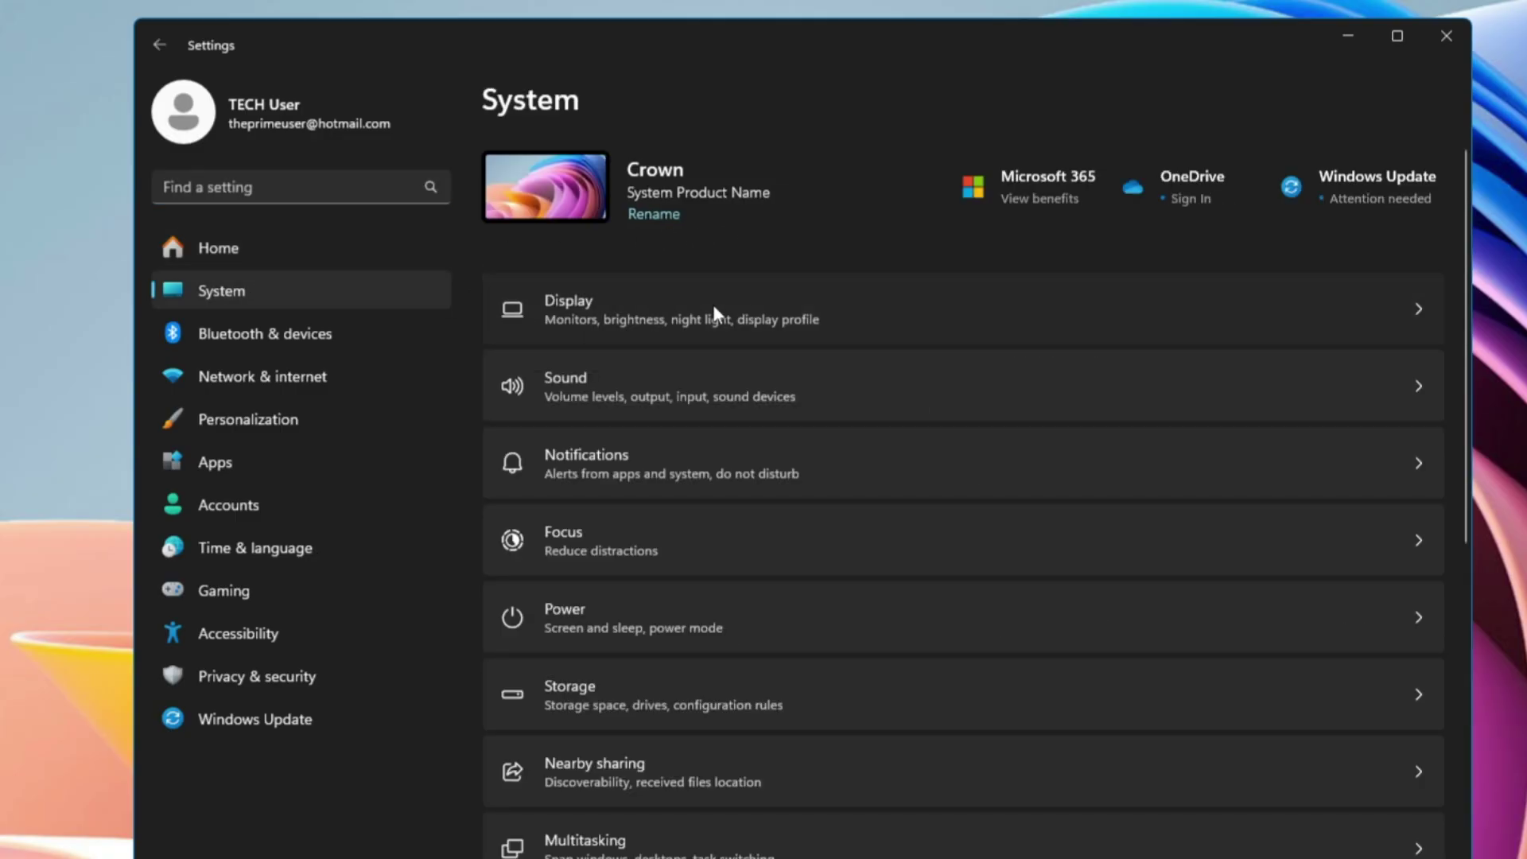
scroll(725, 479, "down", 1)
scroll(723, 479, "down", 1)
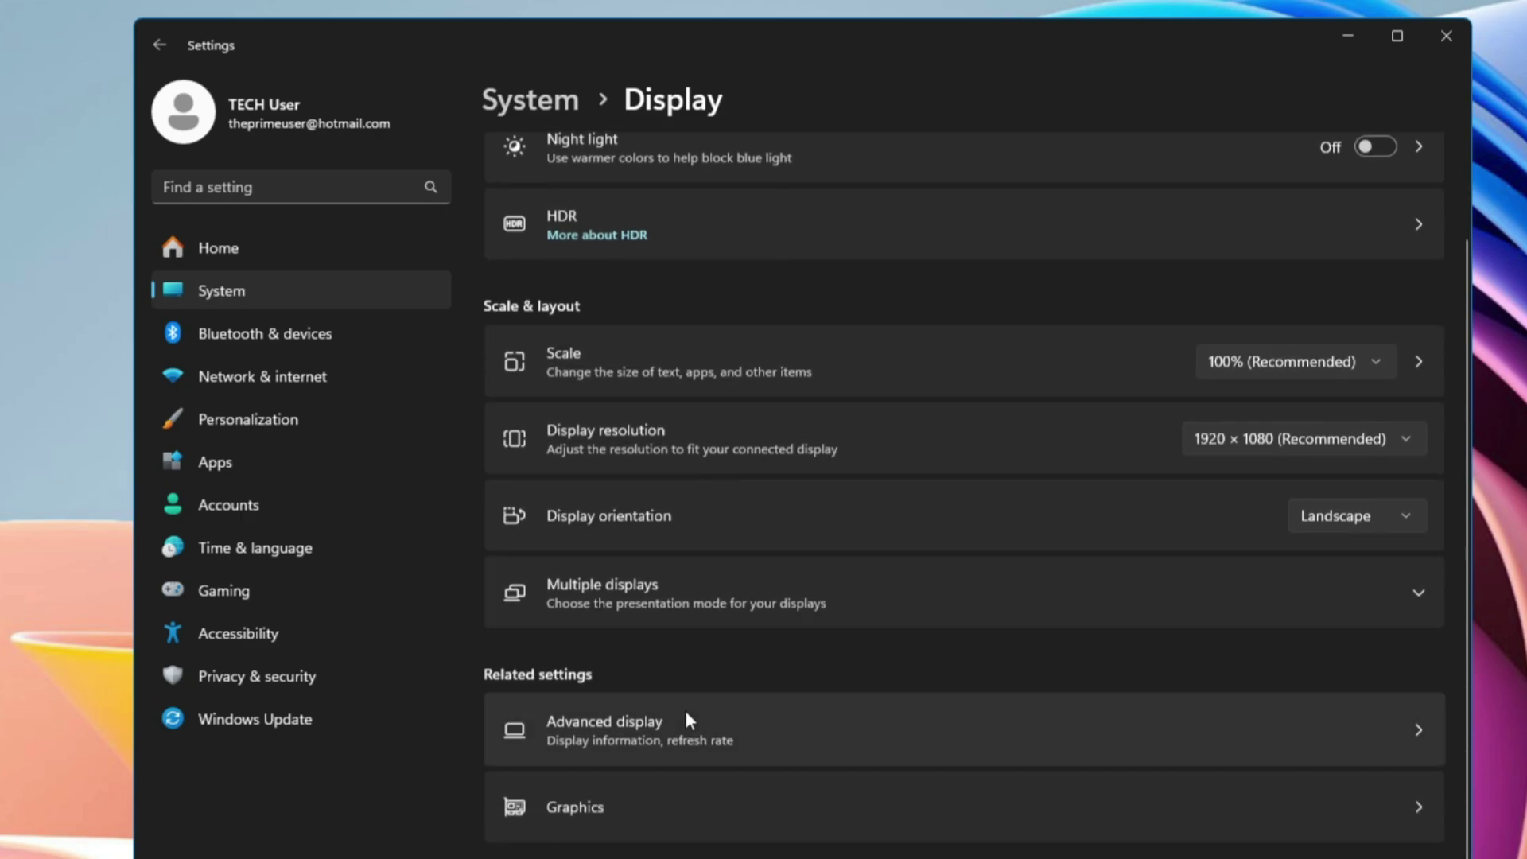
left_click(708, 731)
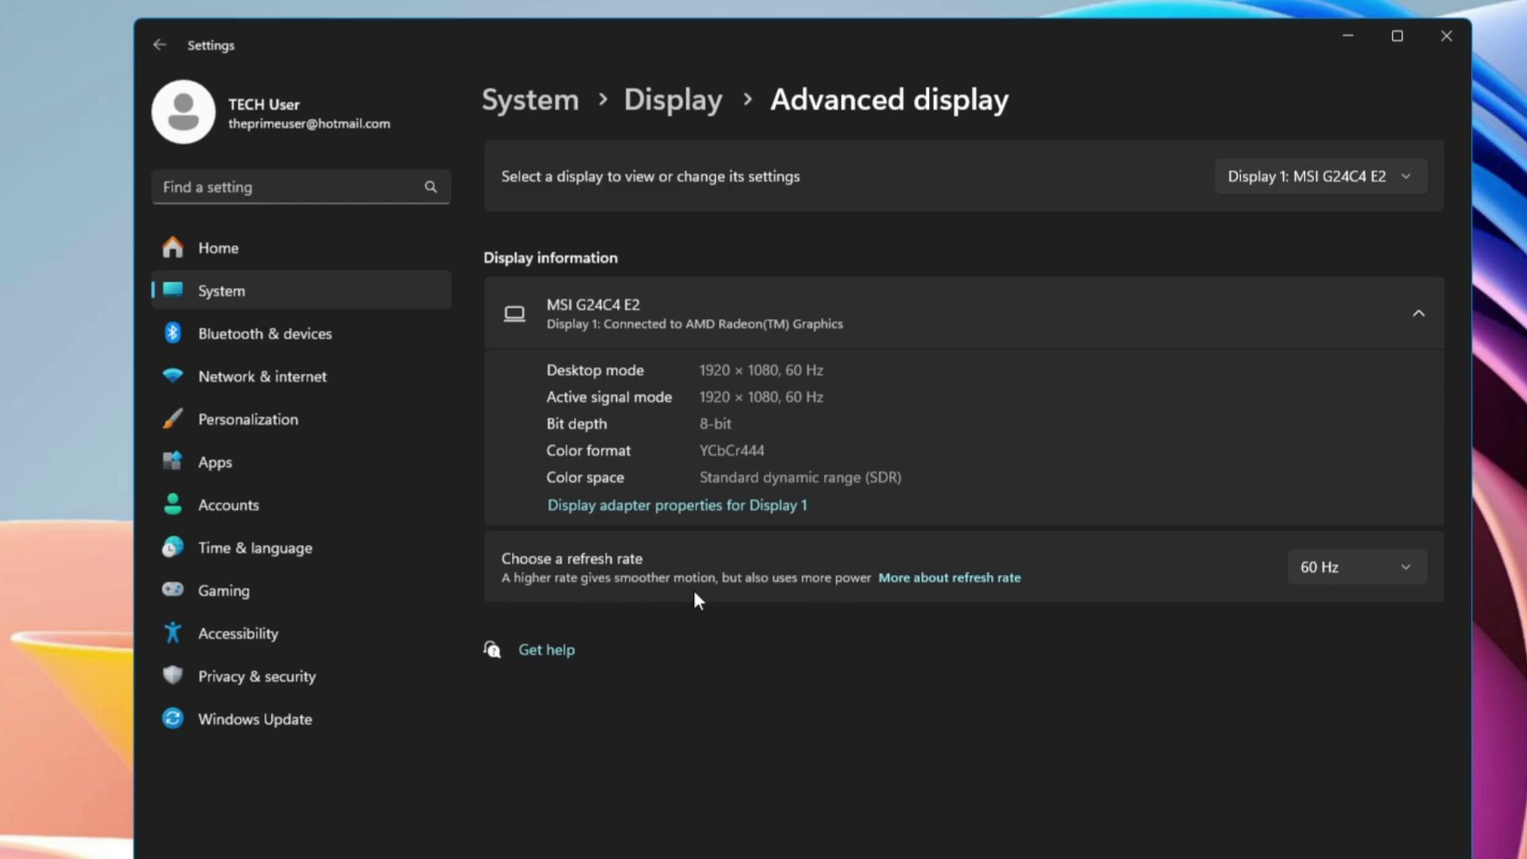
Step: Expand the refresh-rate dropdown to see the available rates, keeping 60 Hz
left_click(1388, 574)
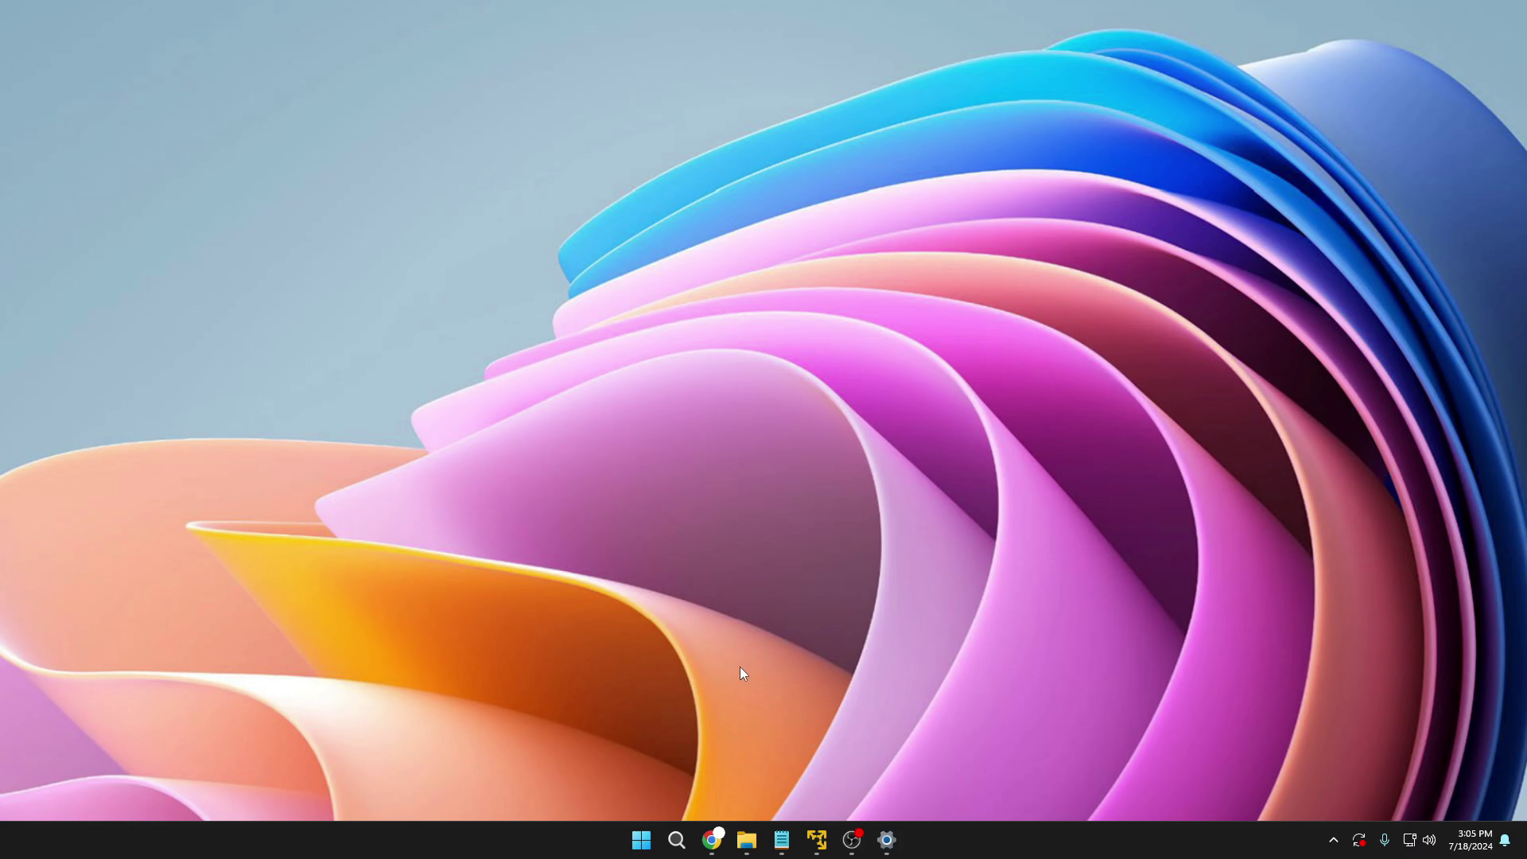
Step: Scroll through the Start menu's All apps list, then close the Start menu
left_click(642, 844)
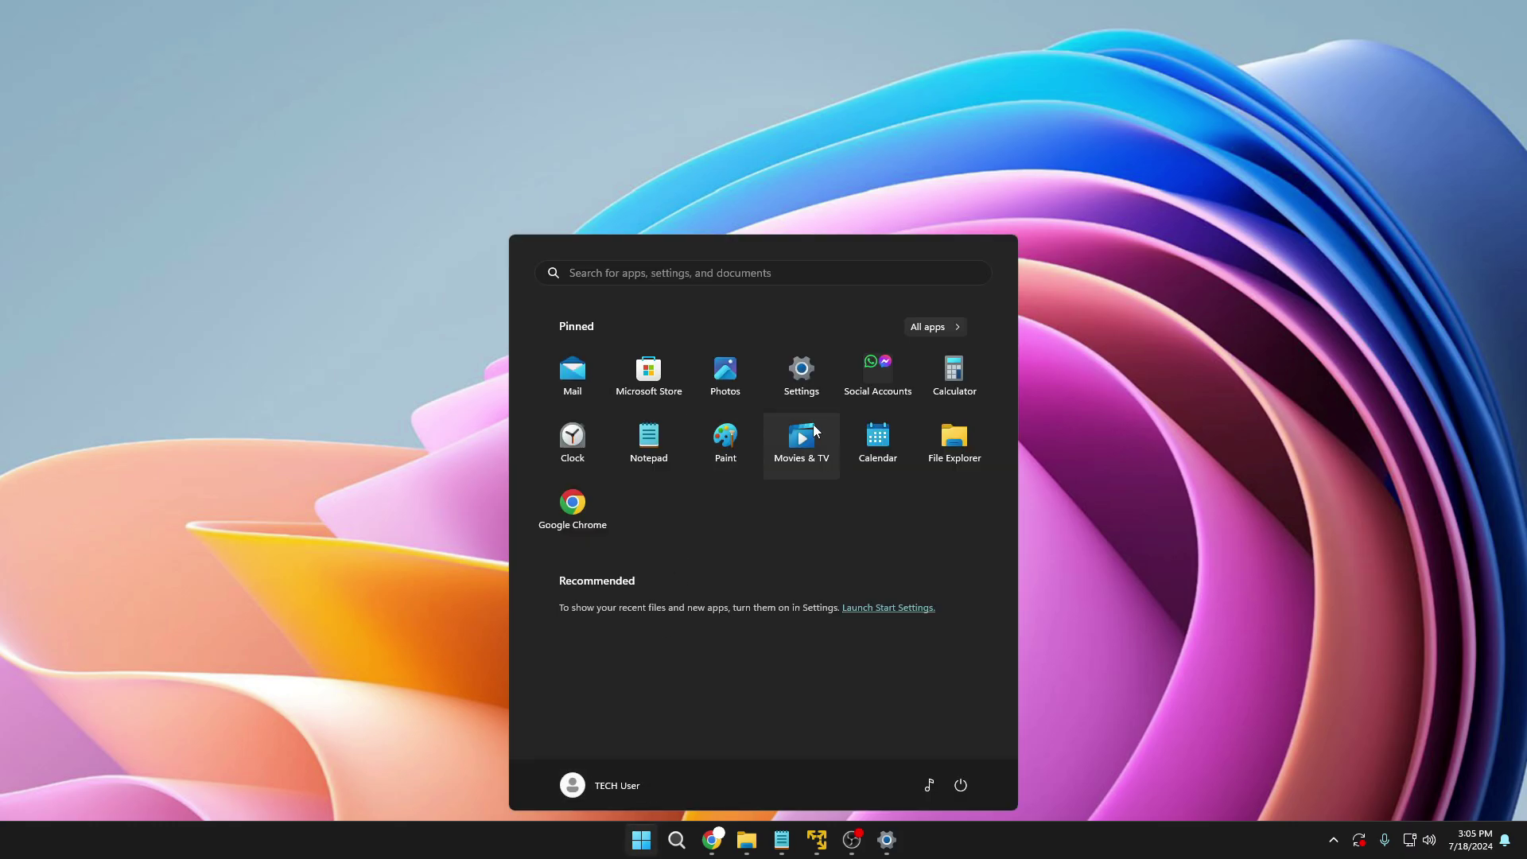
left_click(929, 328)
scroll(767, 460, "down", 1)
scroll(726, 488, "down", 5)
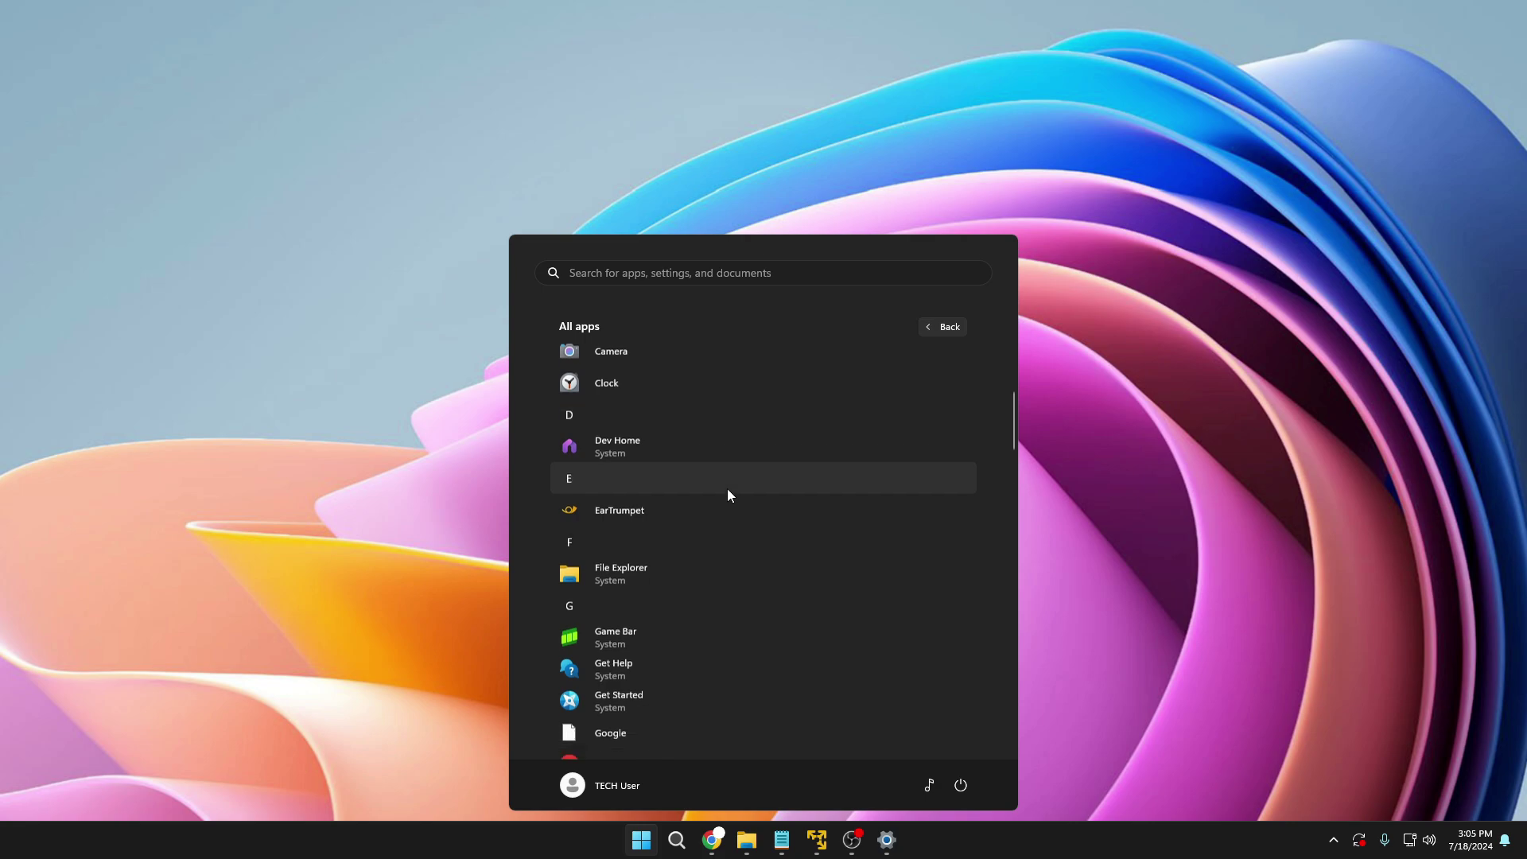
scroll(727, 493, "down", 1)
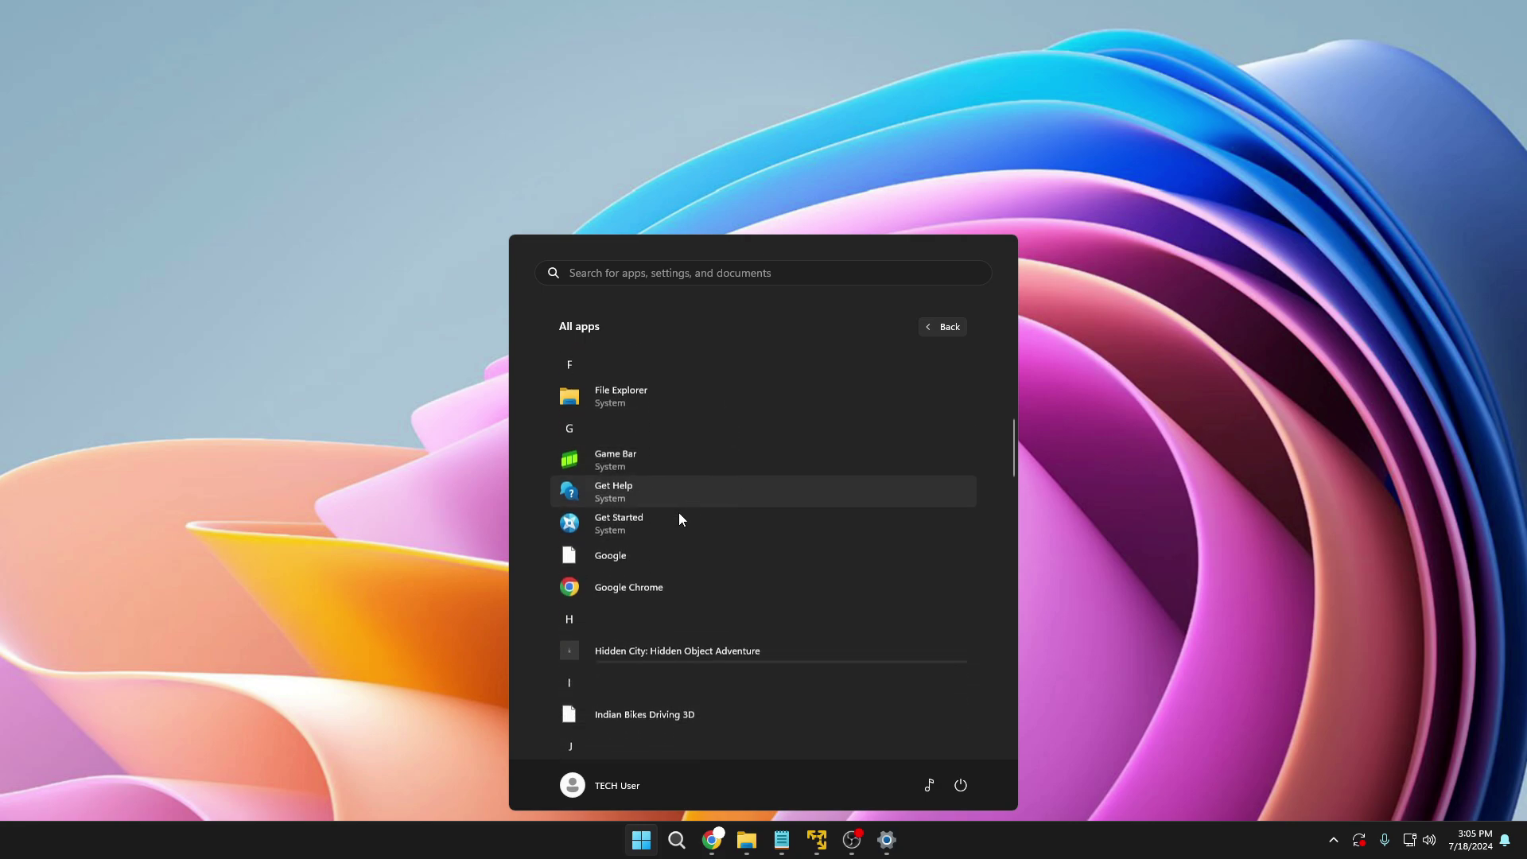
scroll(676, 507, "down", 4)
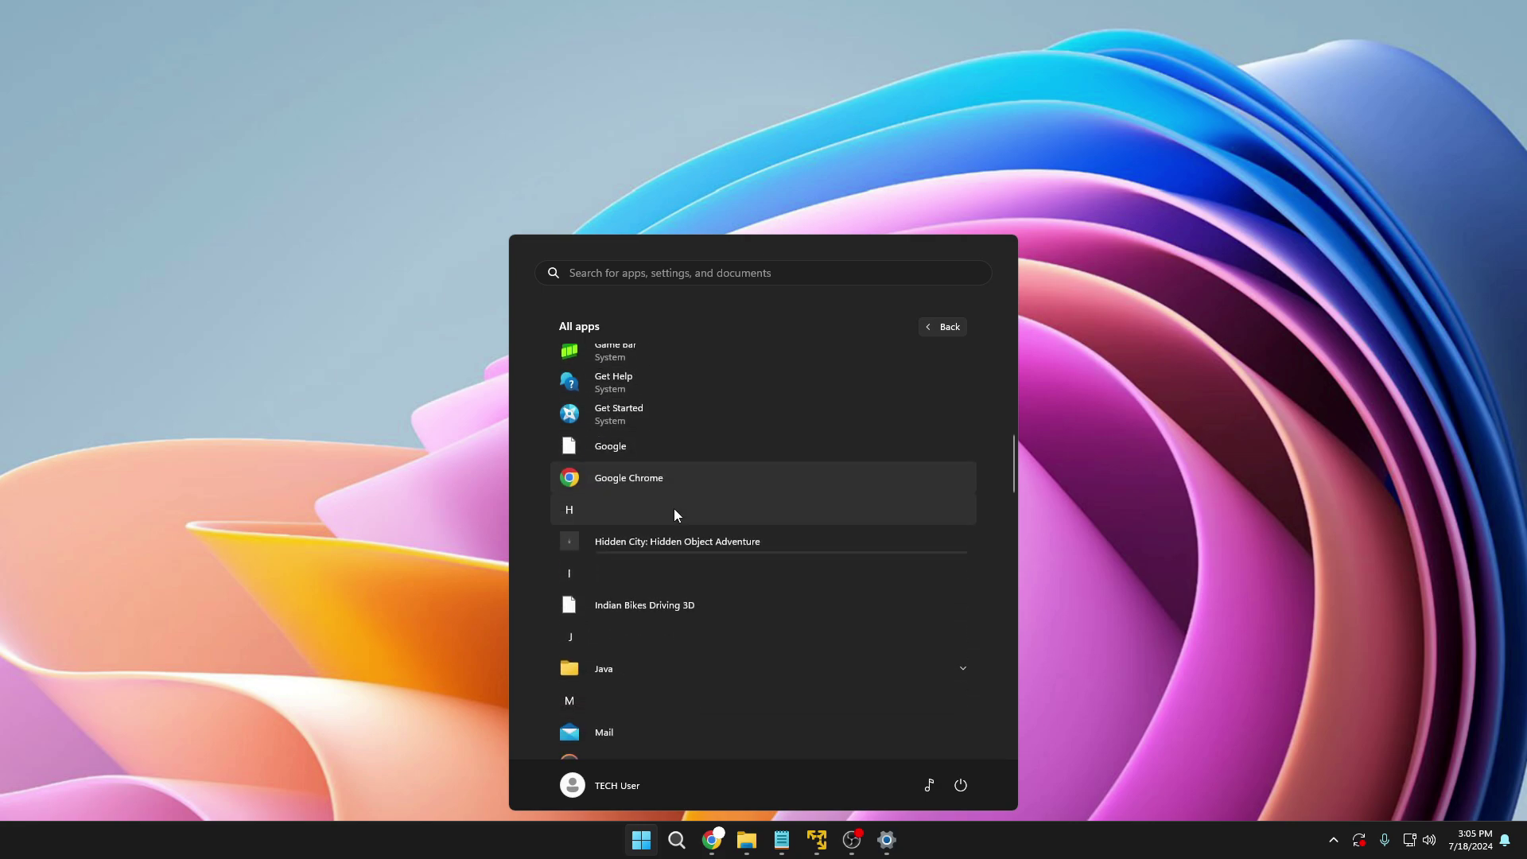
scroll(682, 510, "down", 2)
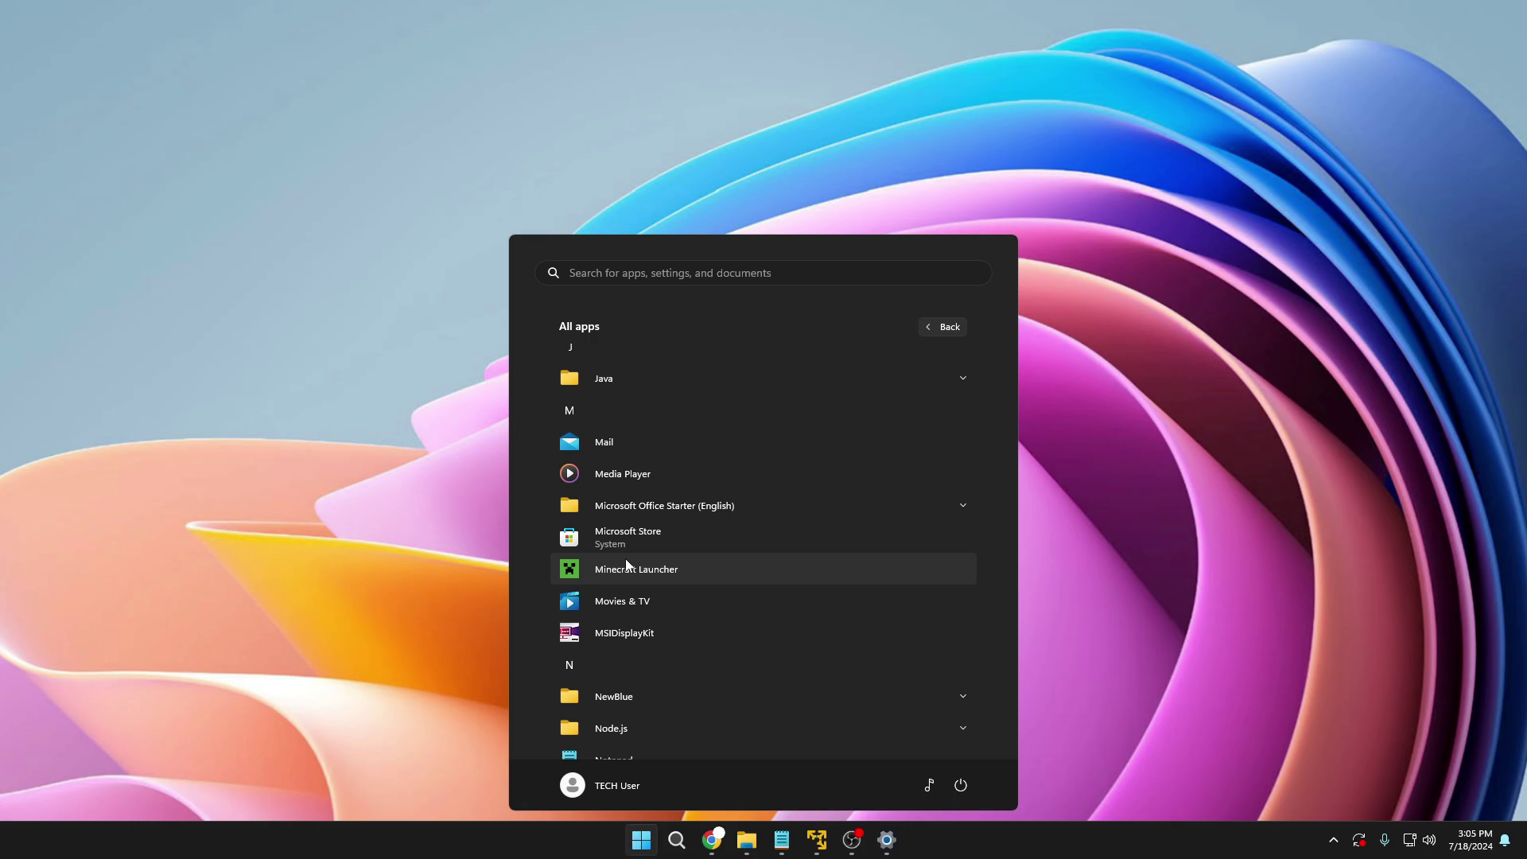
left_click(885, 843)
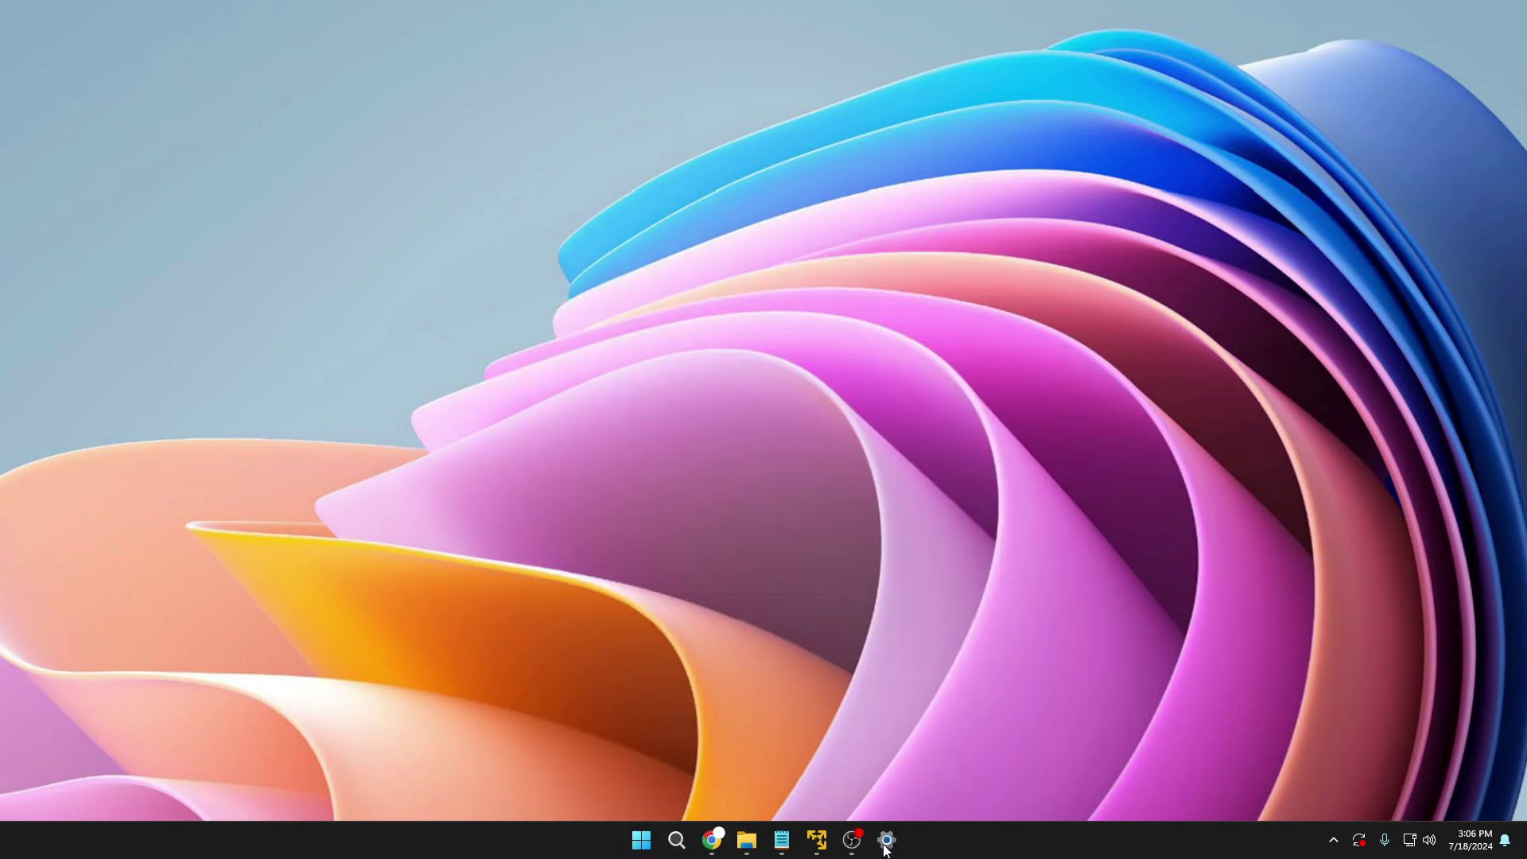
Step: Bring Settings back and go to Apps > Installed apps
left_click(885, 843)
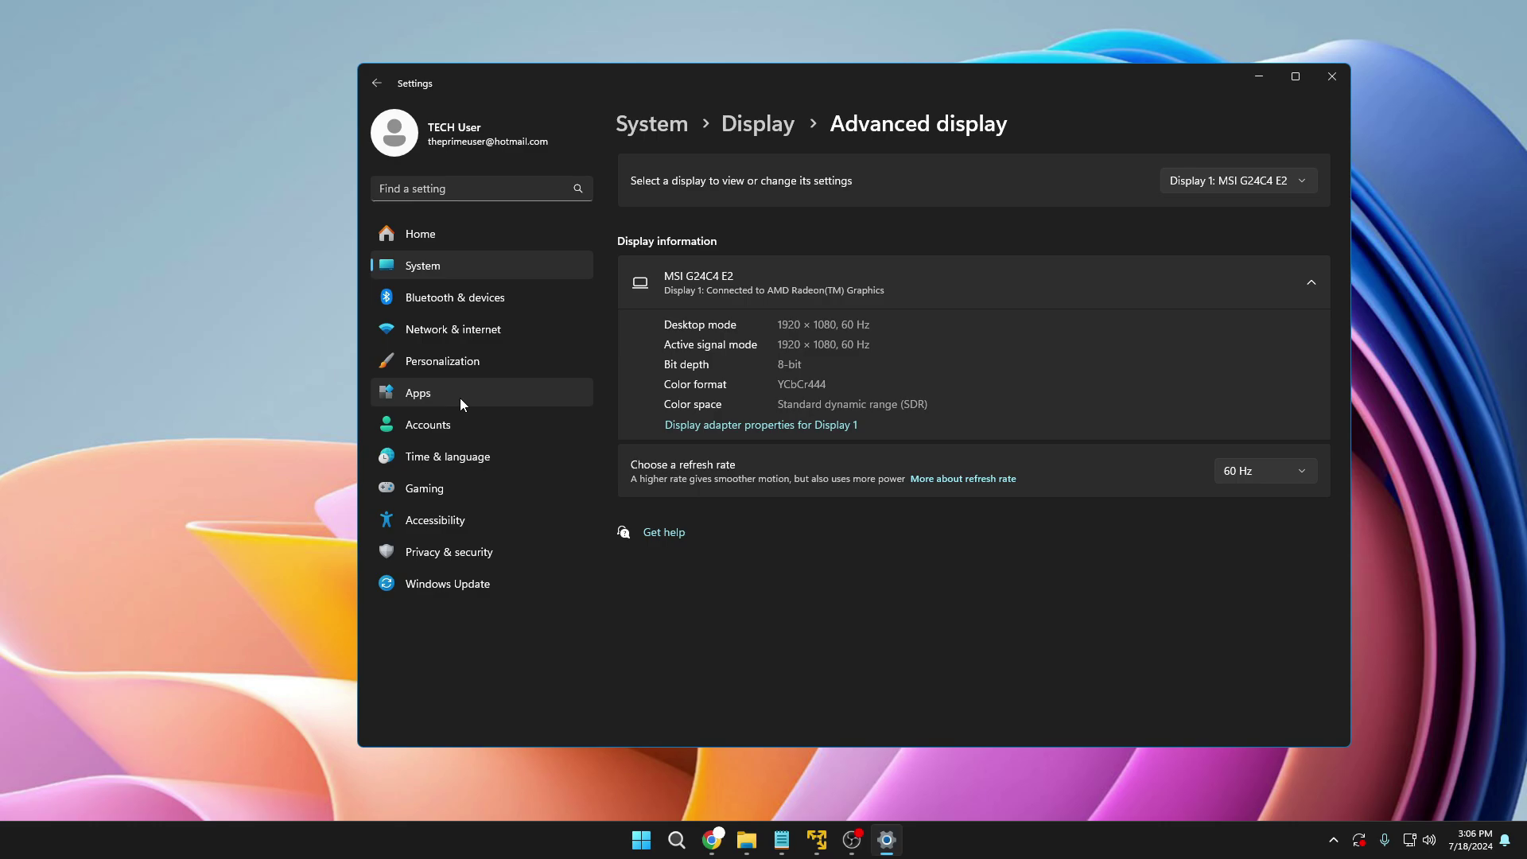
left_click(462, 400)
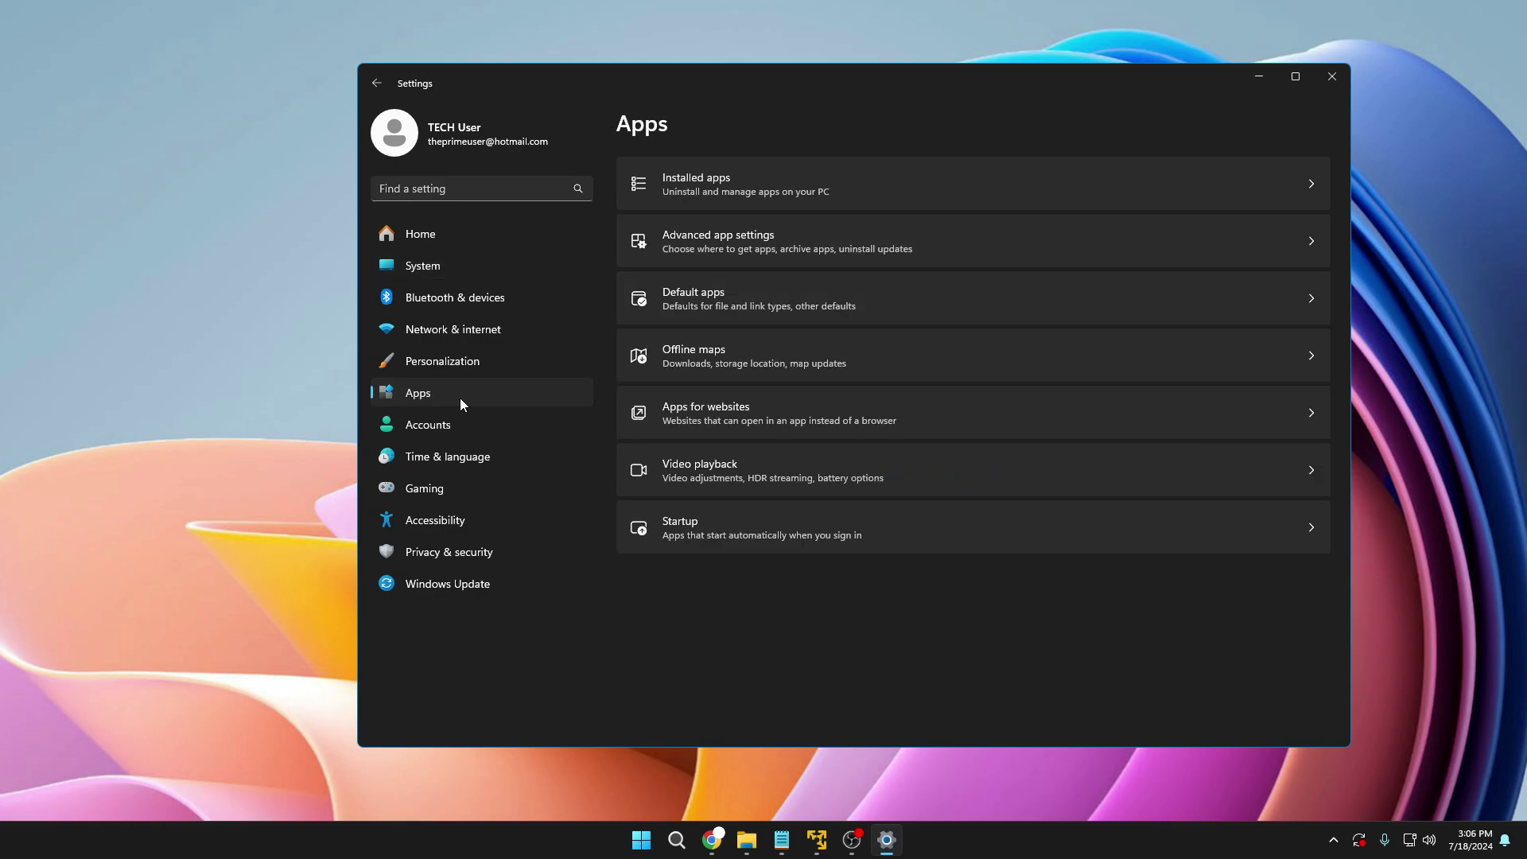
left_click(731, 173)
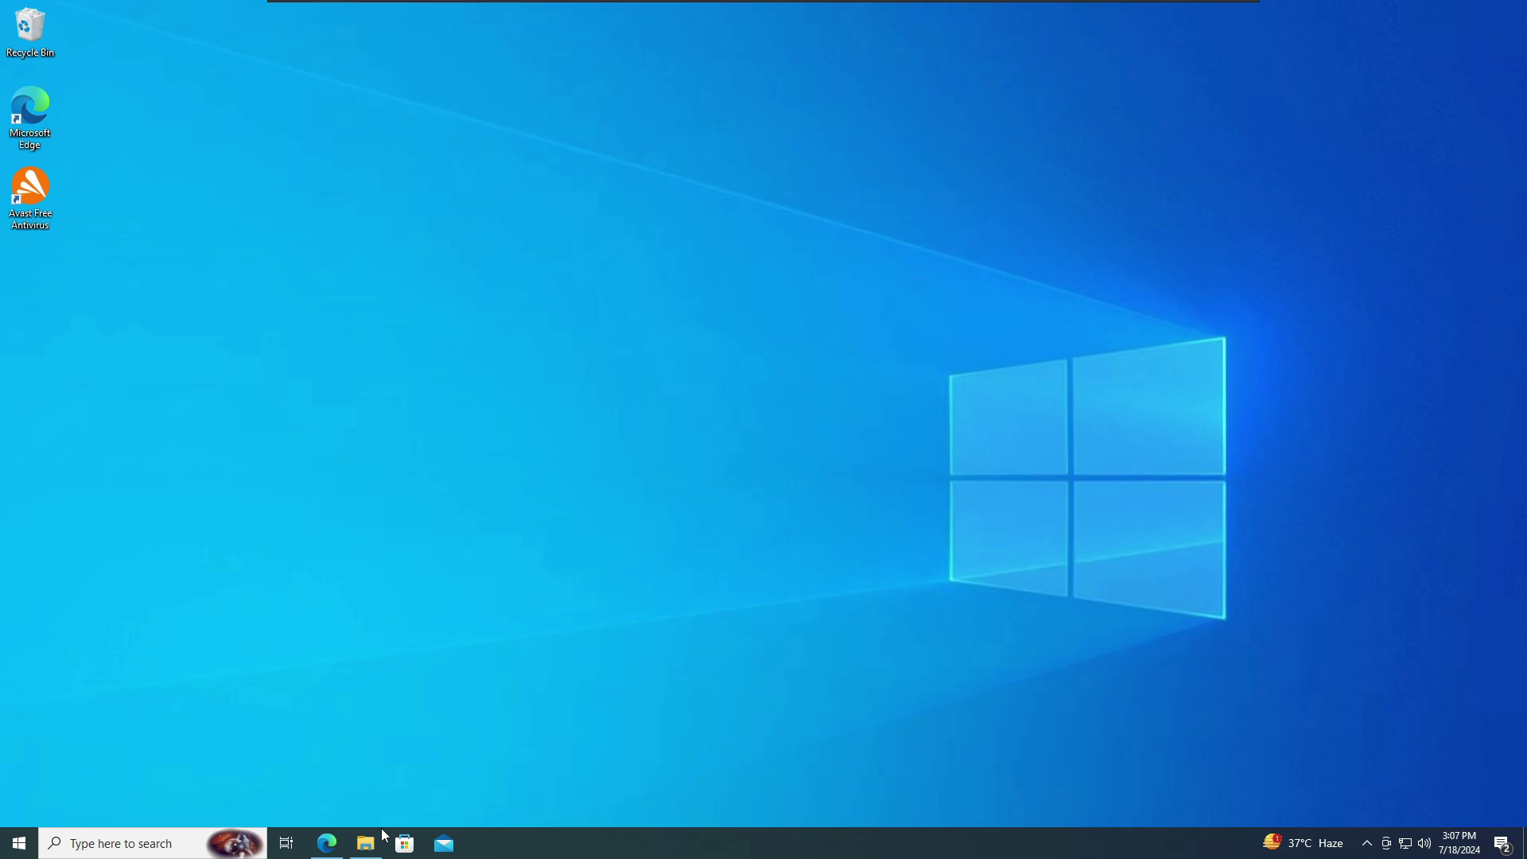
Step: Search Bing for 'revo' in Edge and download Revo Uninstaller from the result
mouse_move(384, 830)
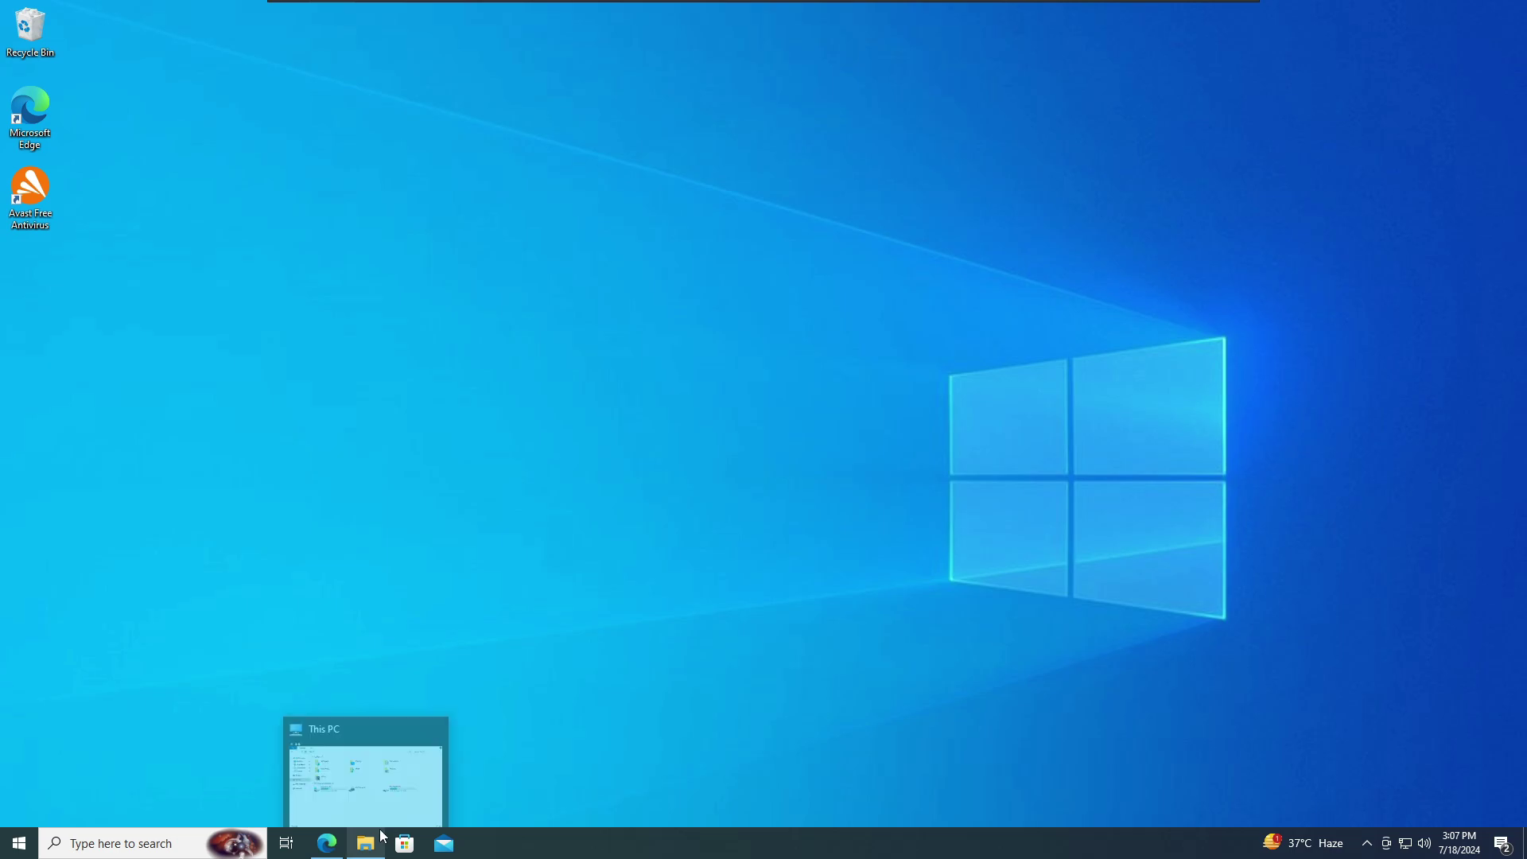
left_click(326, 843)
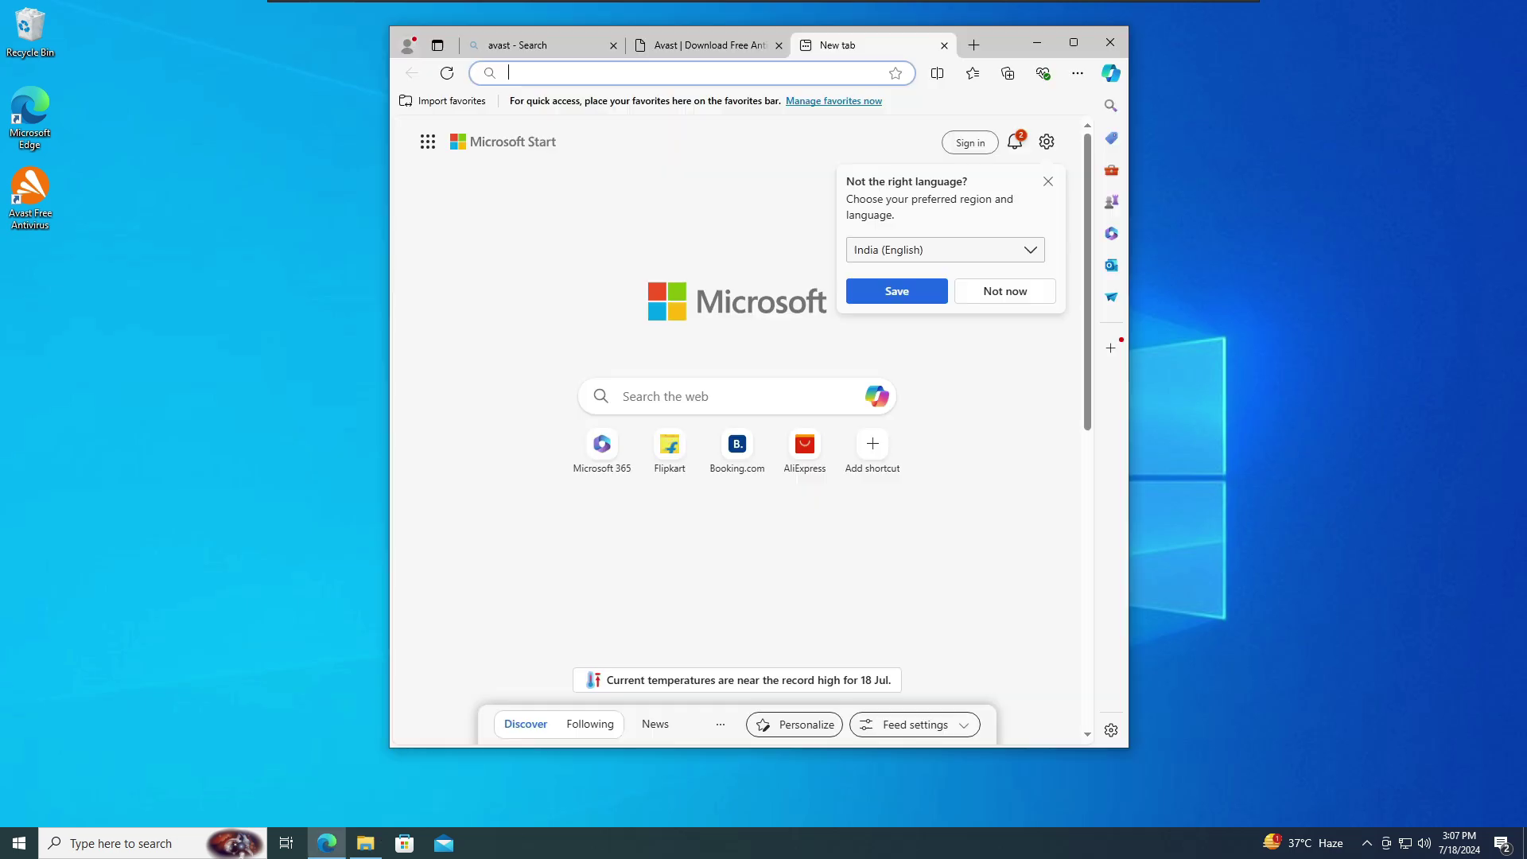
type("revo")
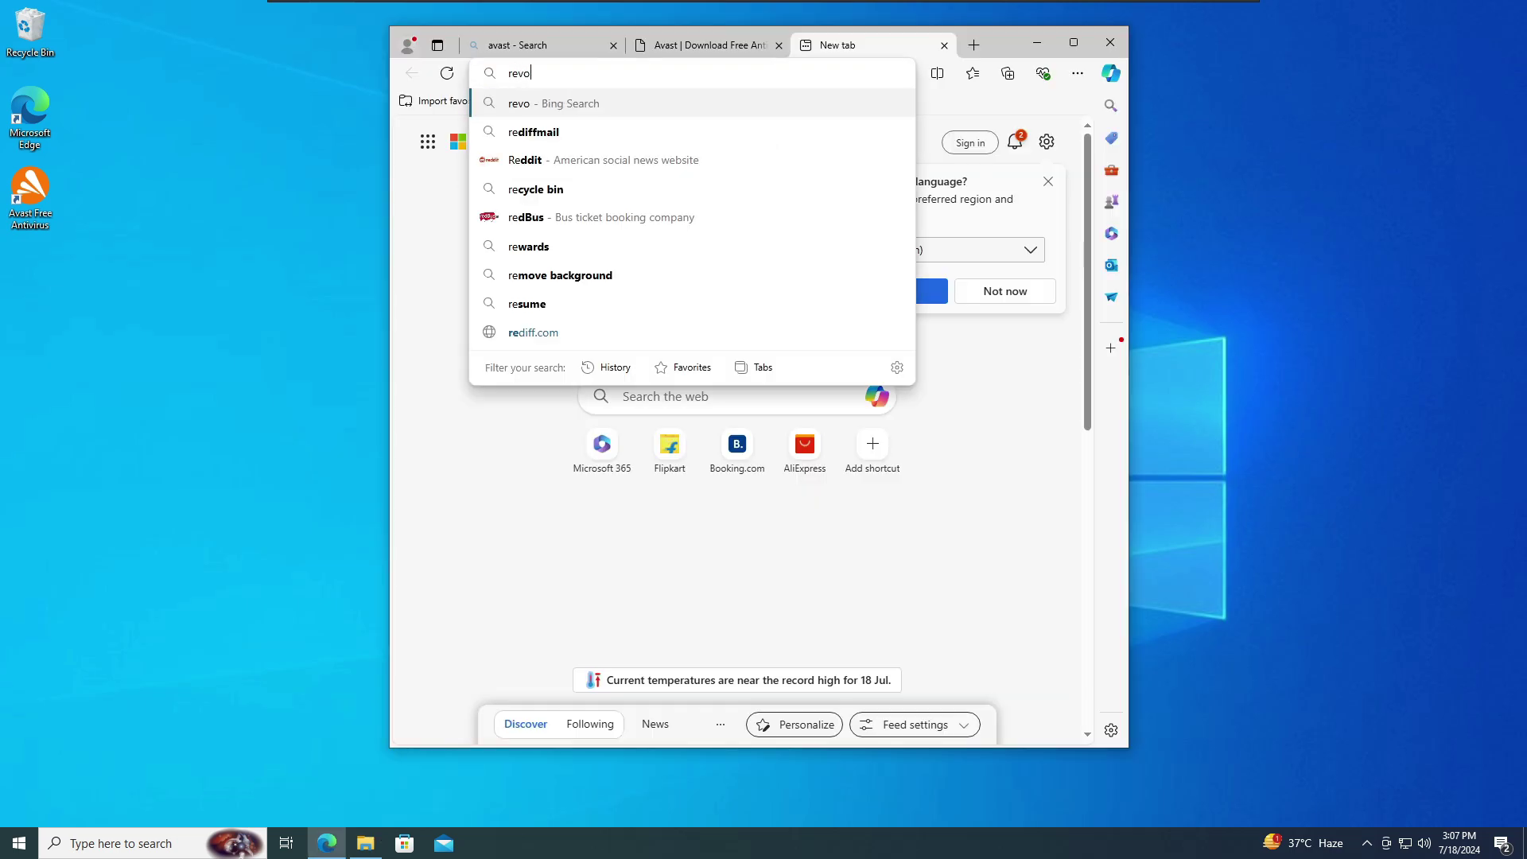
key("Return")
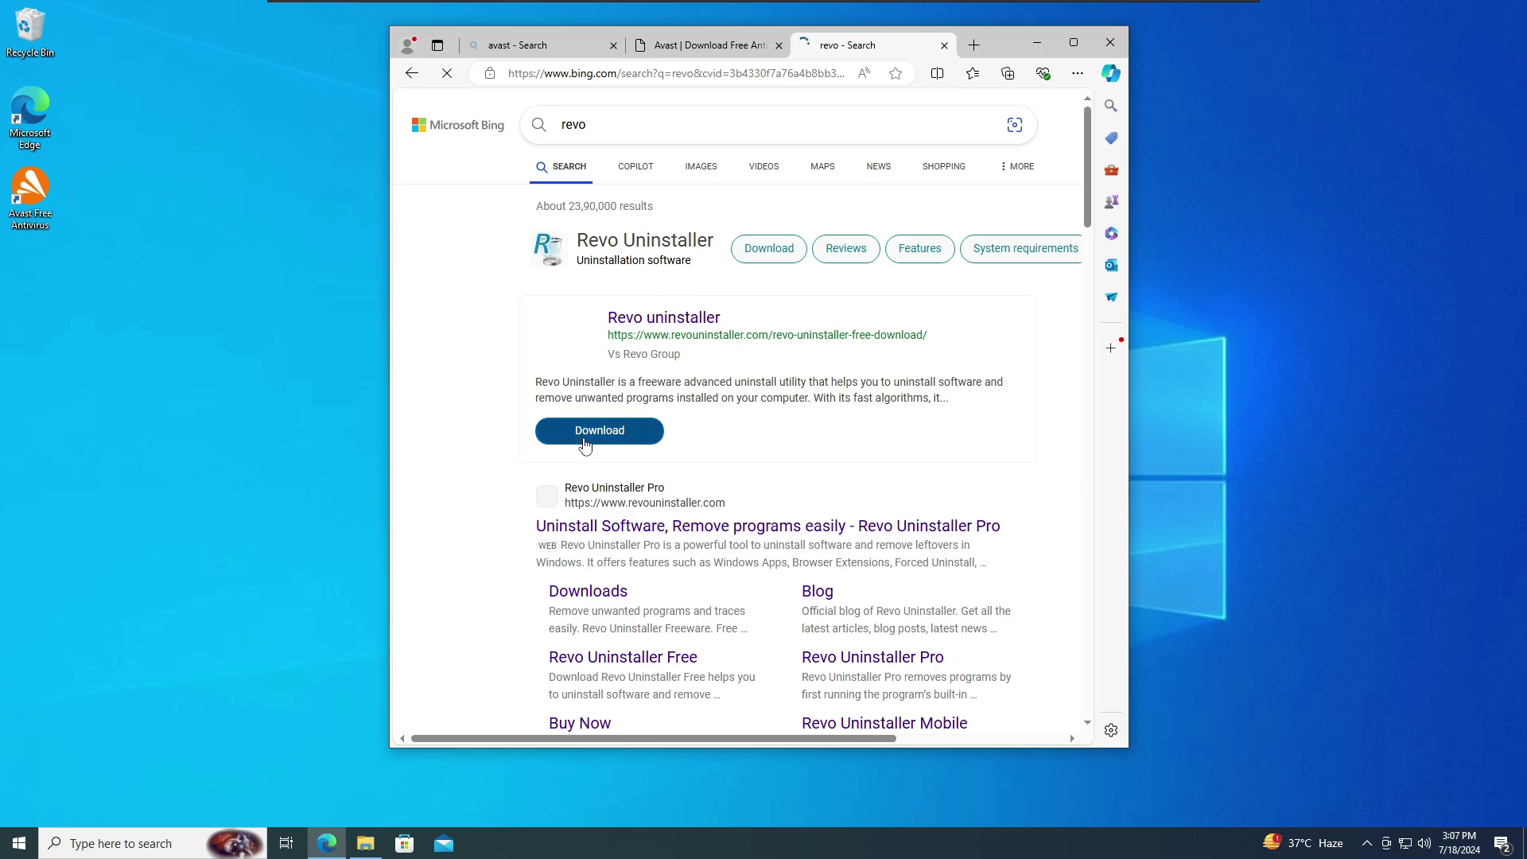
left_click(594, 437)
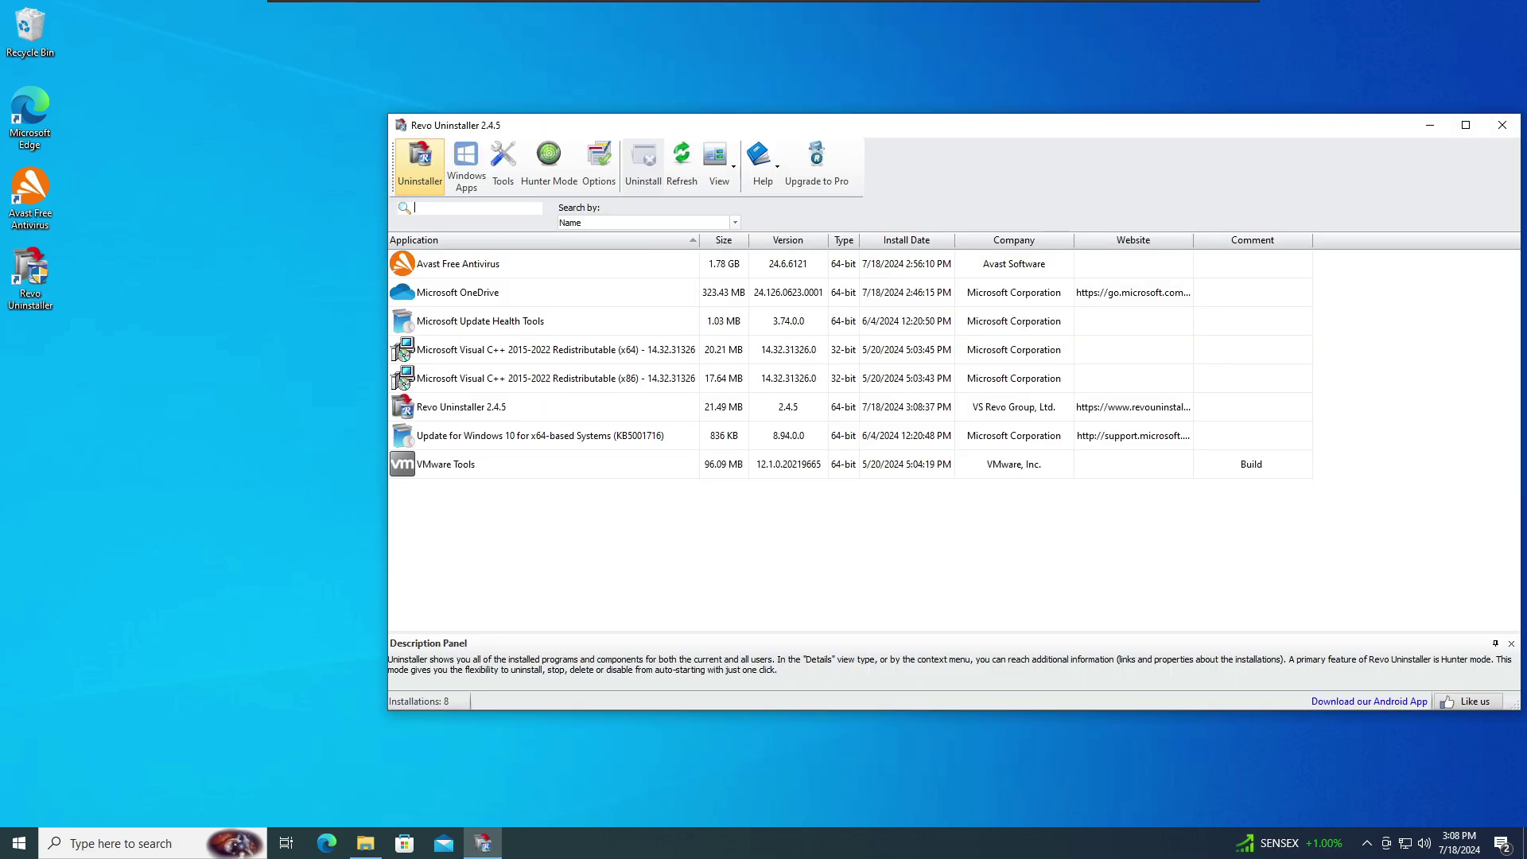
mouse_move(891, 126)
left_mouse_down()
mouse_move(832, 113)
mouse_move(897, 120)
left_mouse_up()
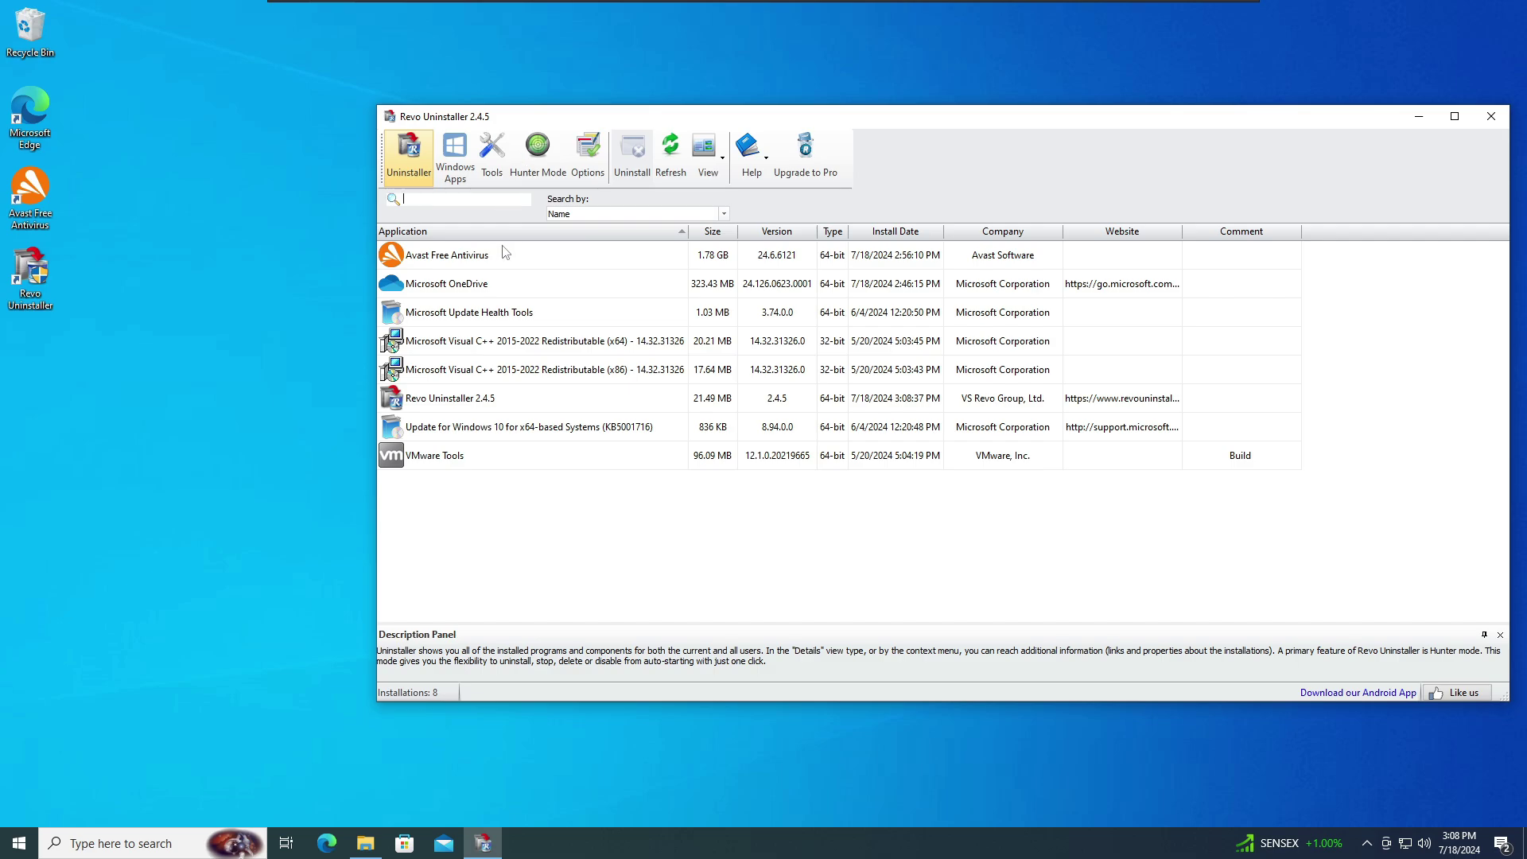
left_click(471, 170)
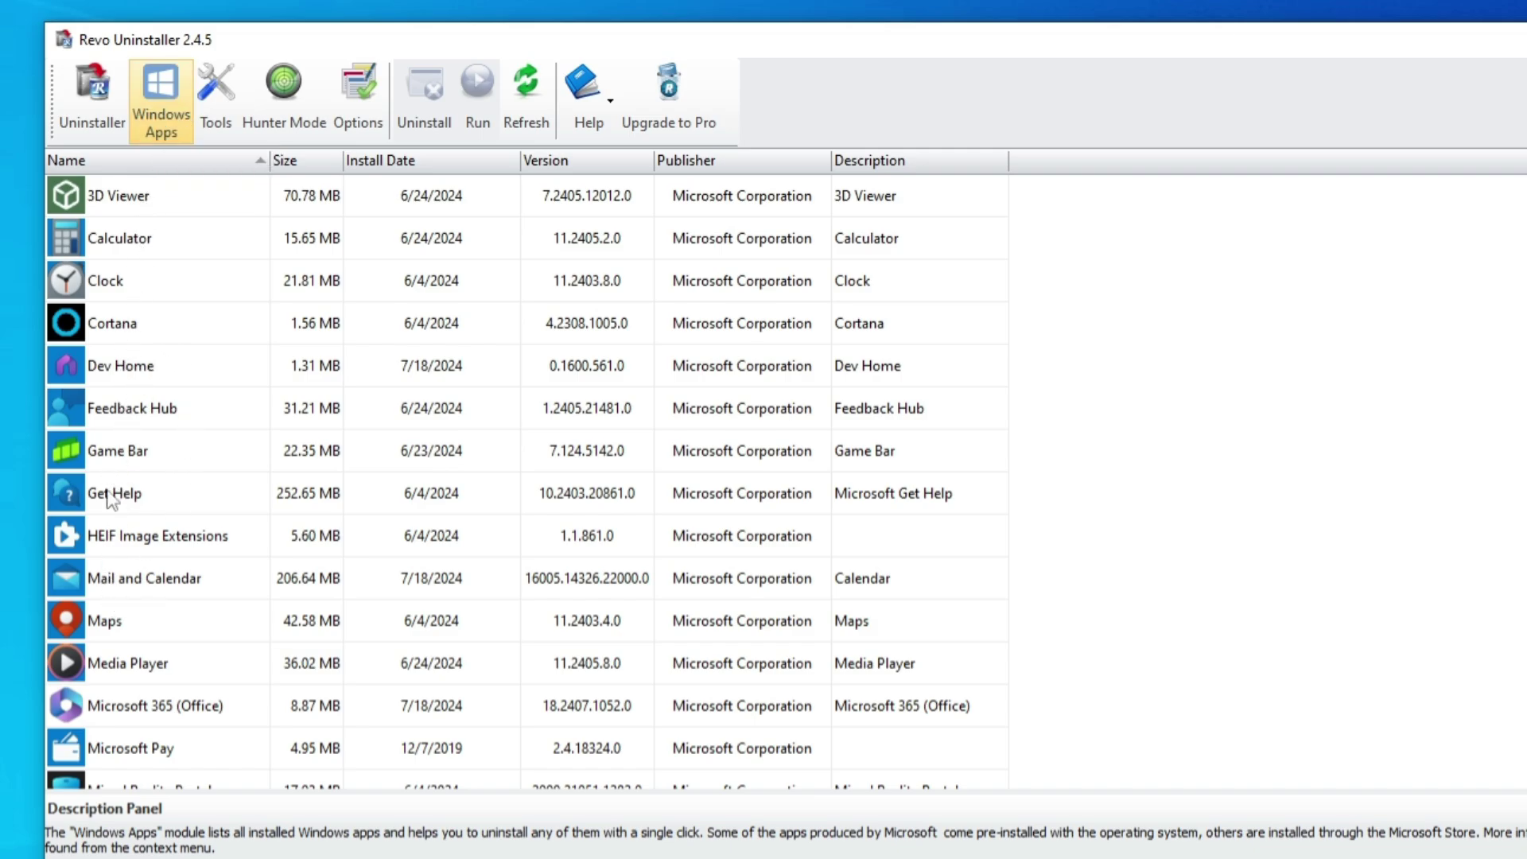
scroll(143, 531, "down", 1)
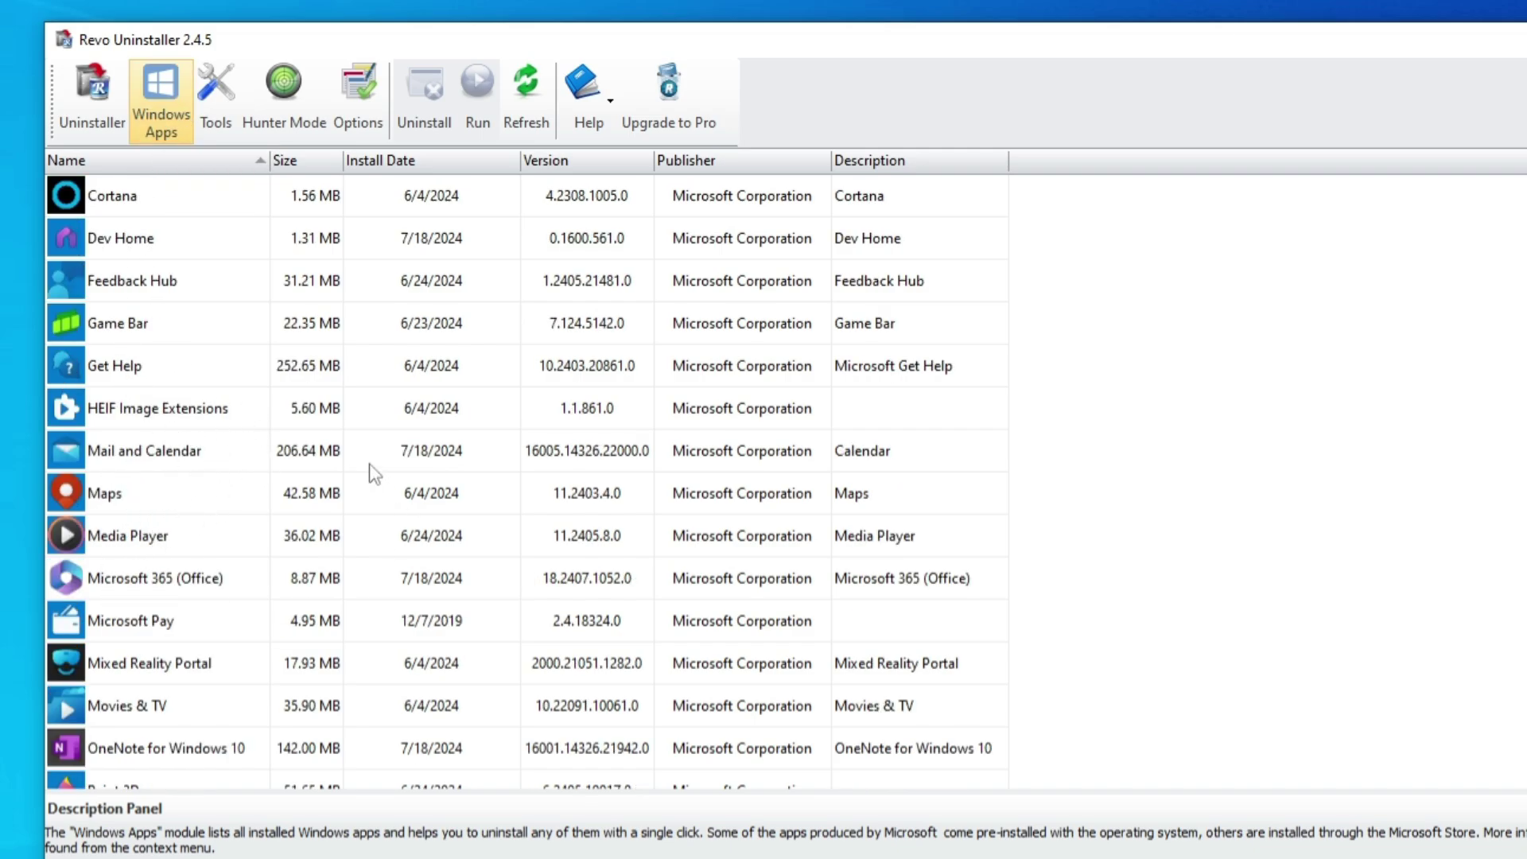
scroll(254, 489, "up", 1)
left_click(144, 324)
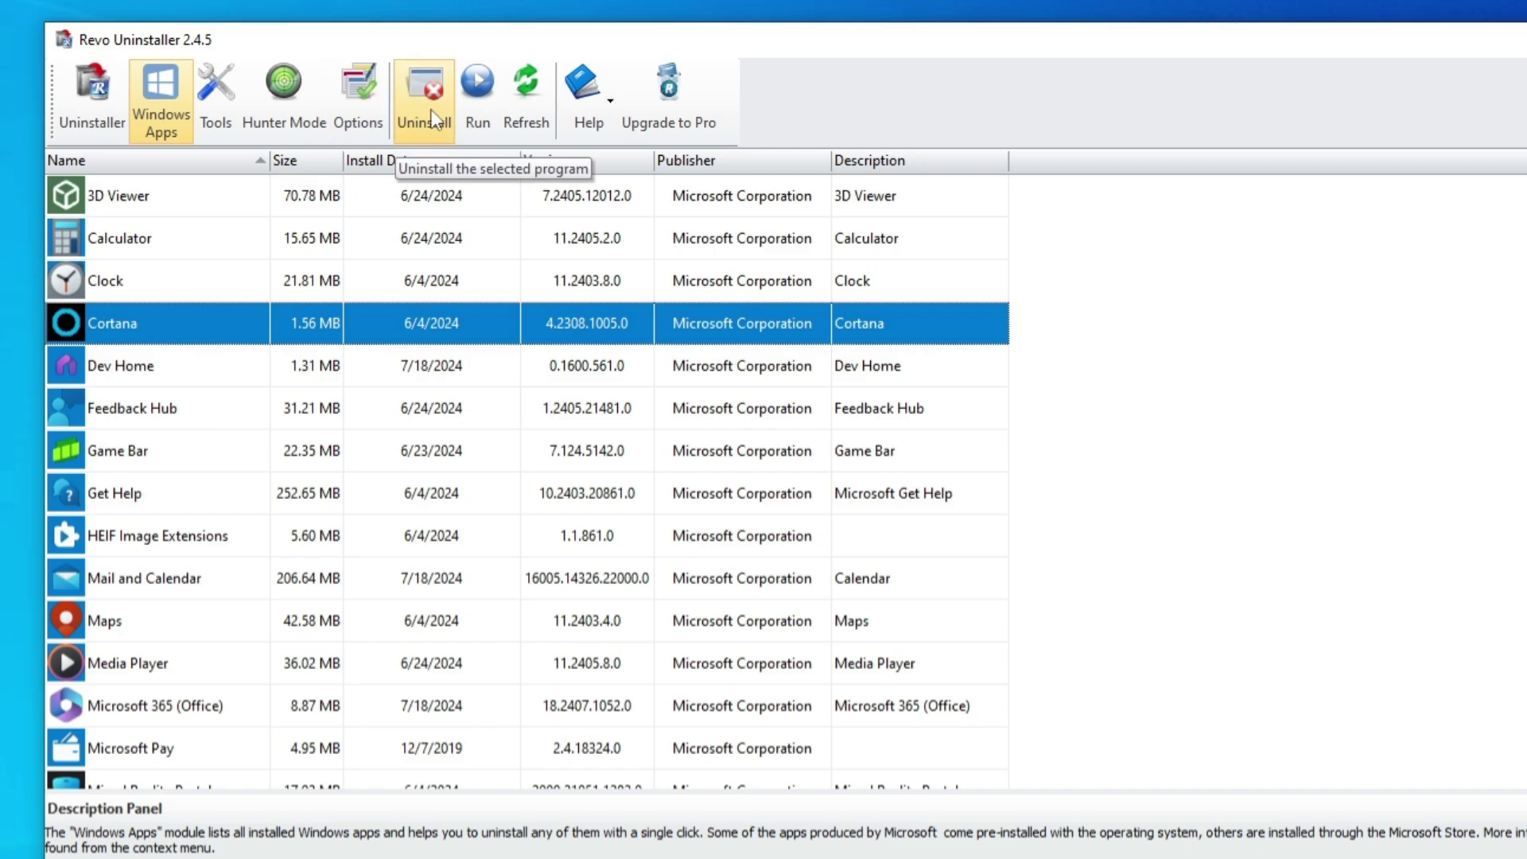
left_click(118, 95)
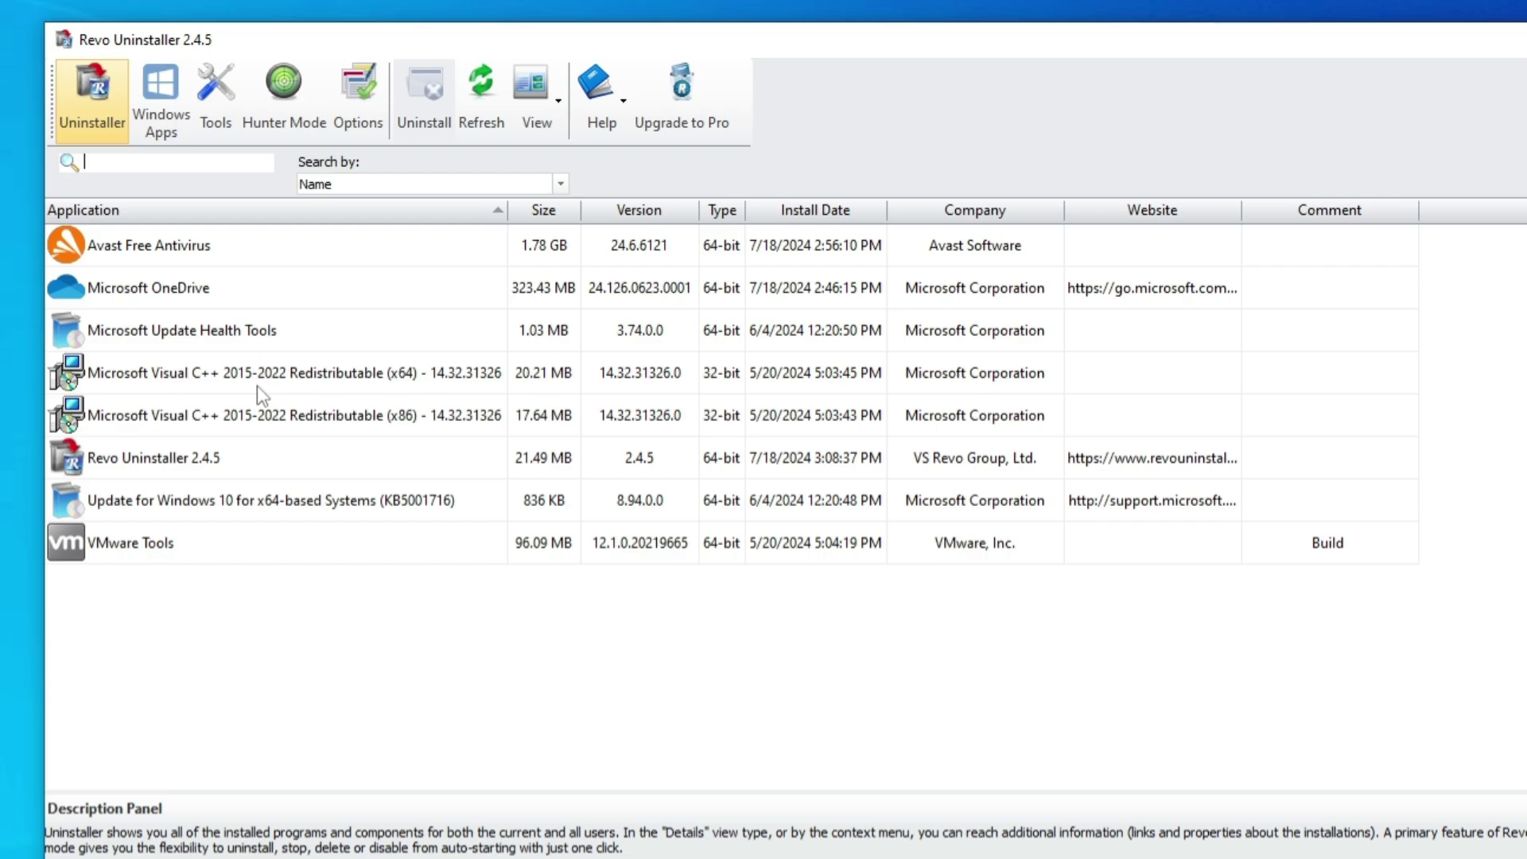
Step: Uninstall Avast Free Antivirus via Revo without a restore point, running Avast's full removal
left_click(205, 240)
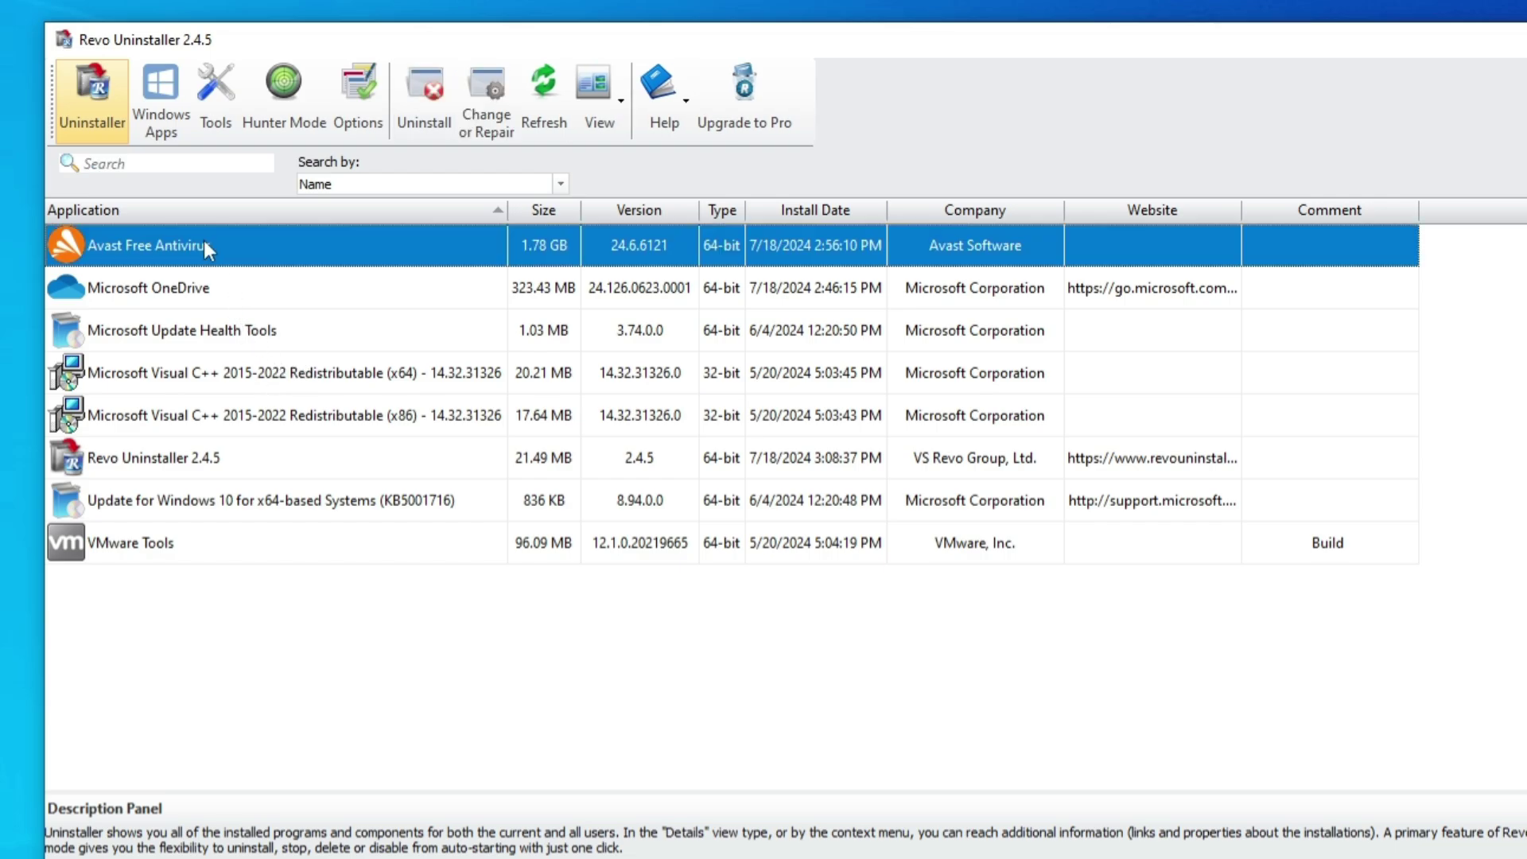
left_click(404, 113)
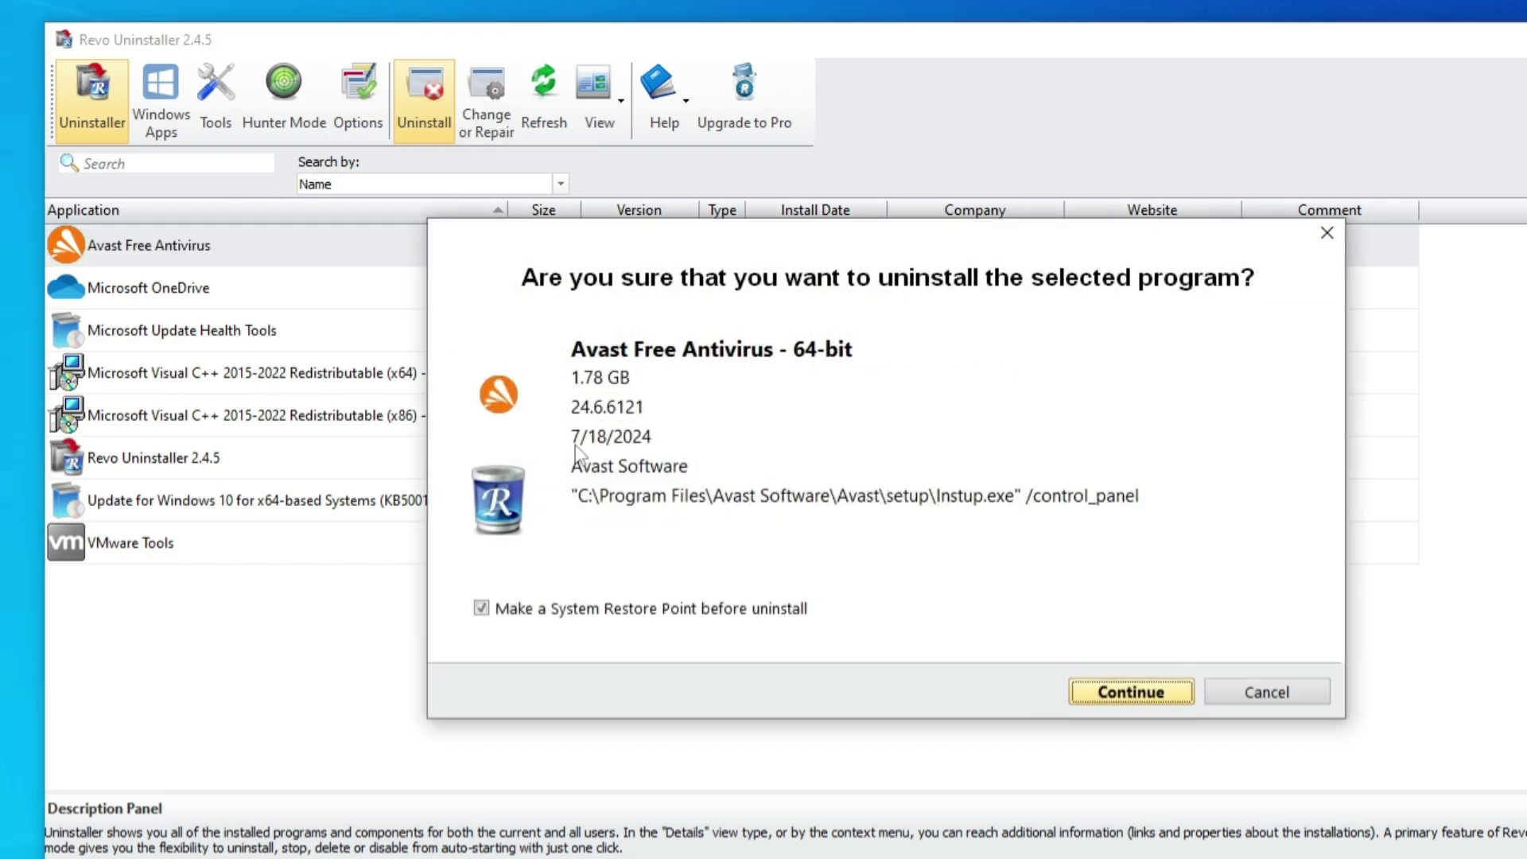
left_click(614, 602)
left_click(1098, 686)
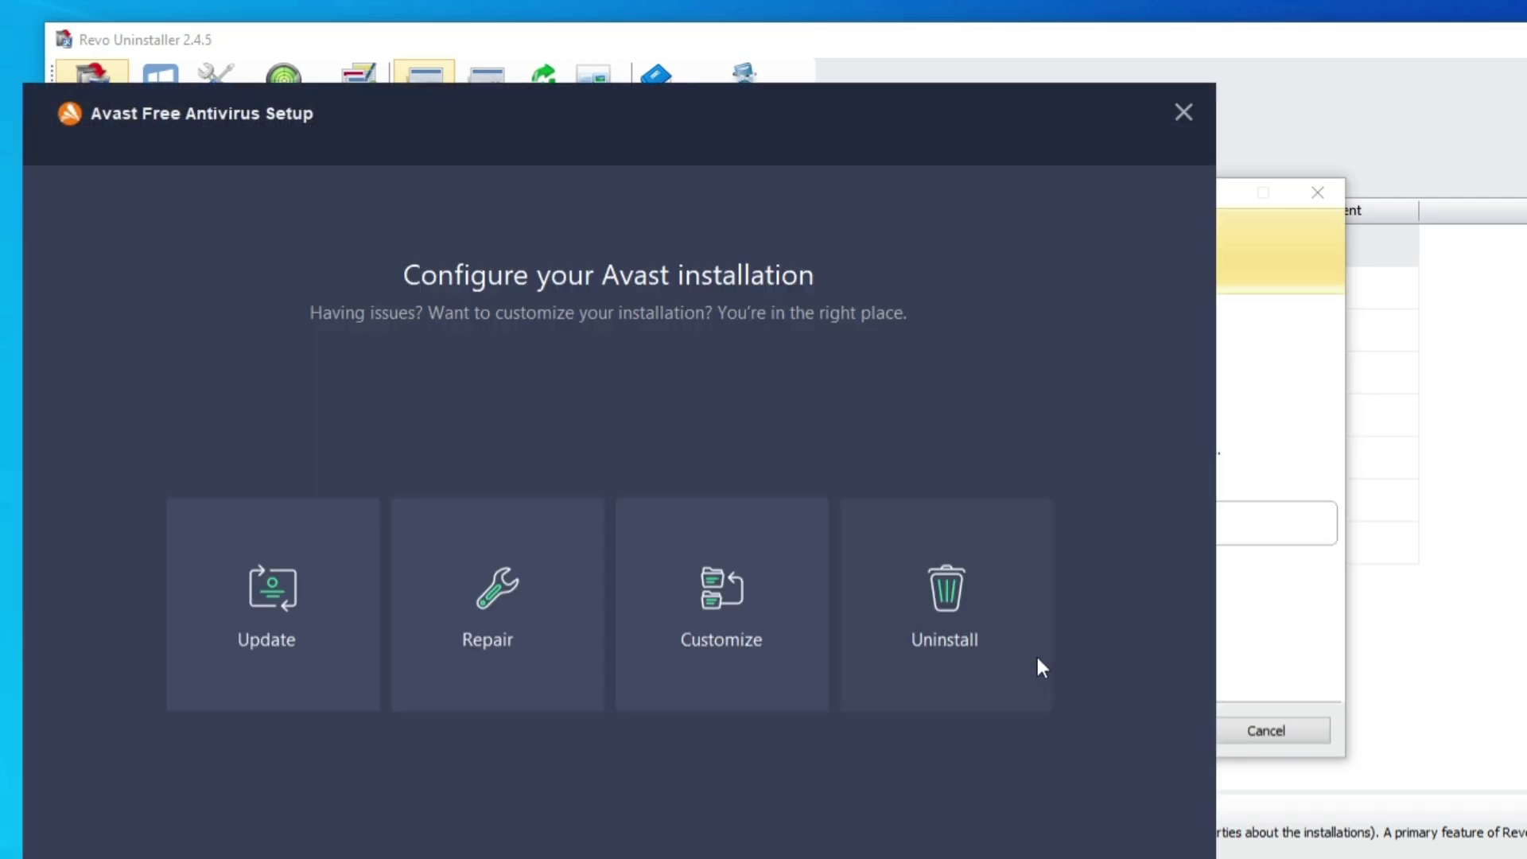
left_click(978, 612)
left_click(748, 645)
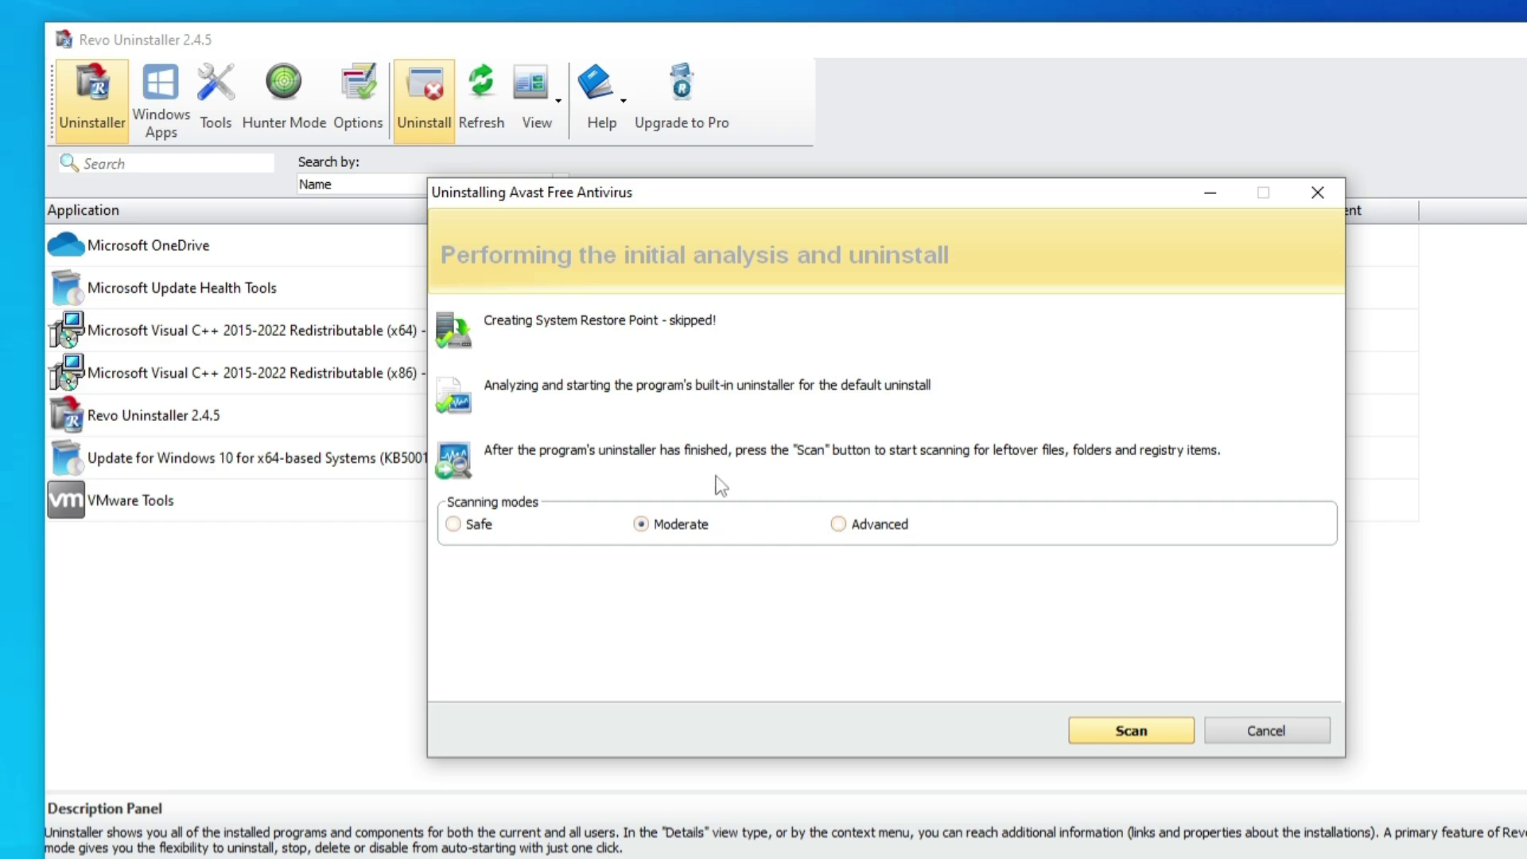
Step: Run an Advanced leftover scan and delete all leftover Avast registry items
left_click(839, 526)
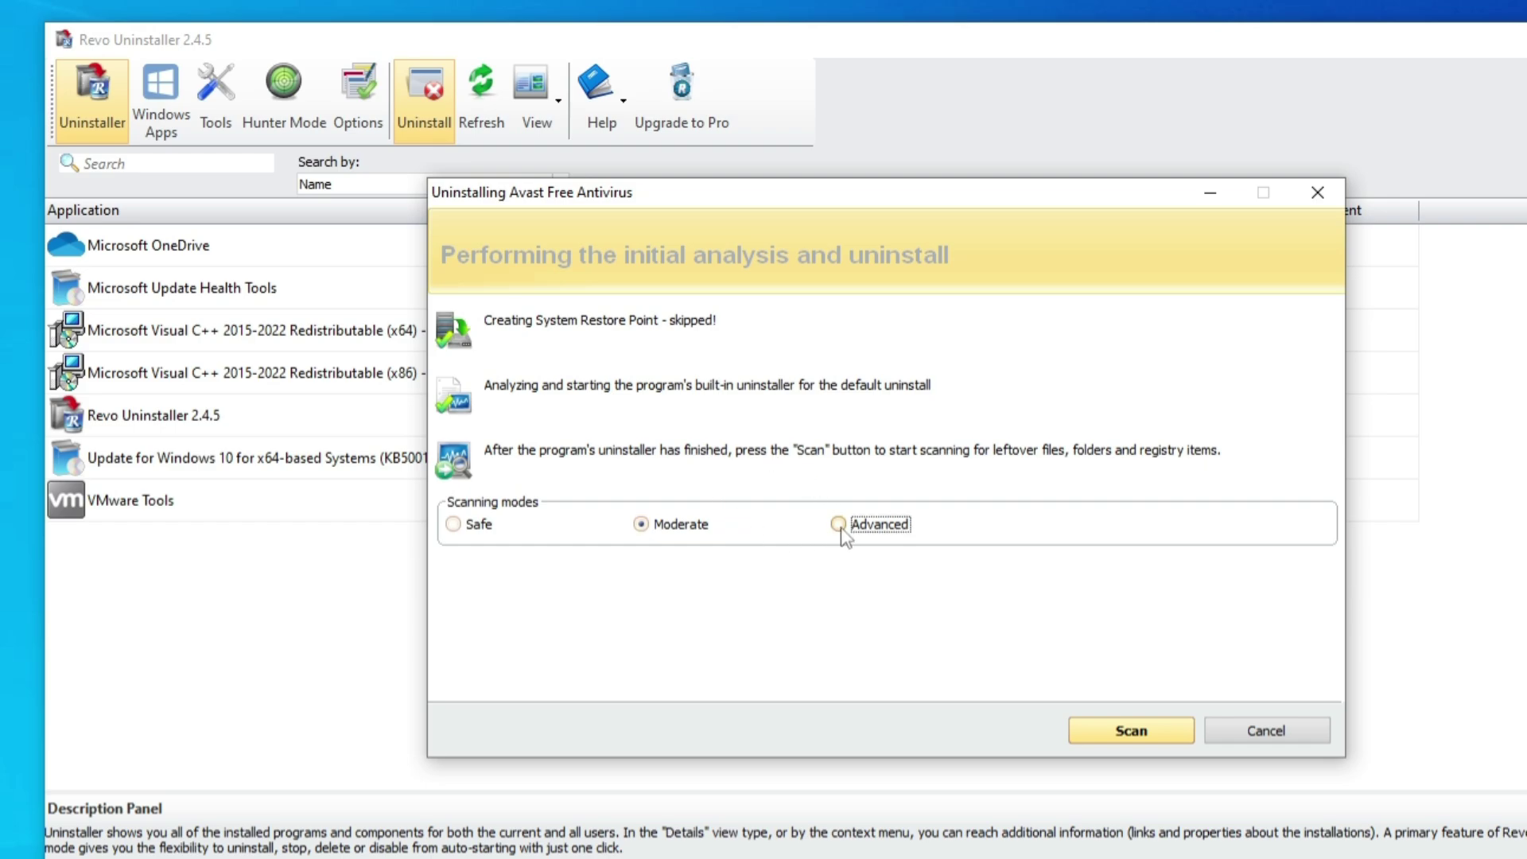
left_click(1128, 731)
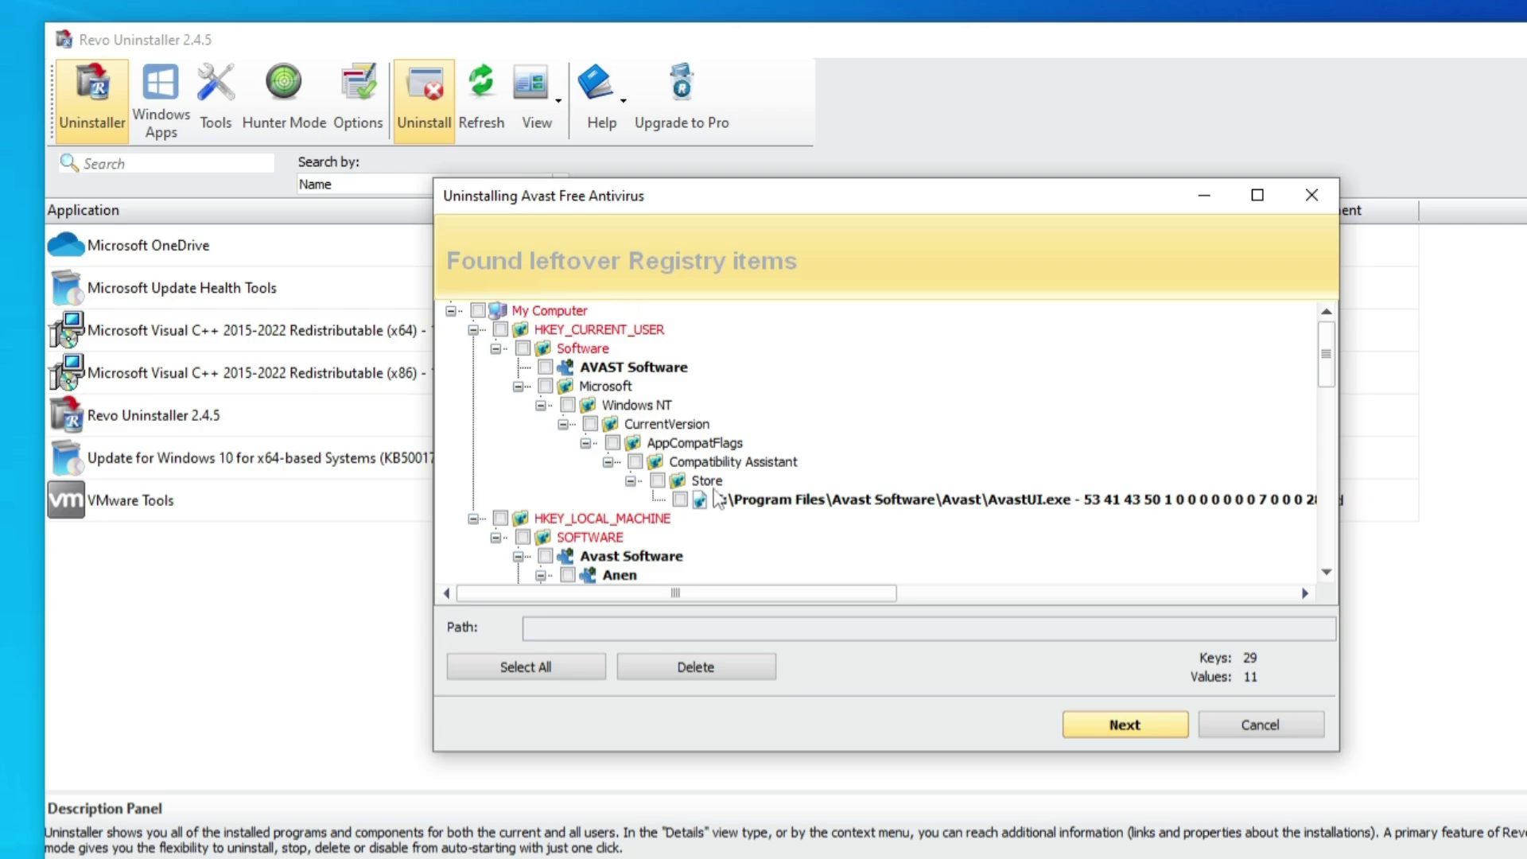
left_click(542, 669)
left_click(697, 672)
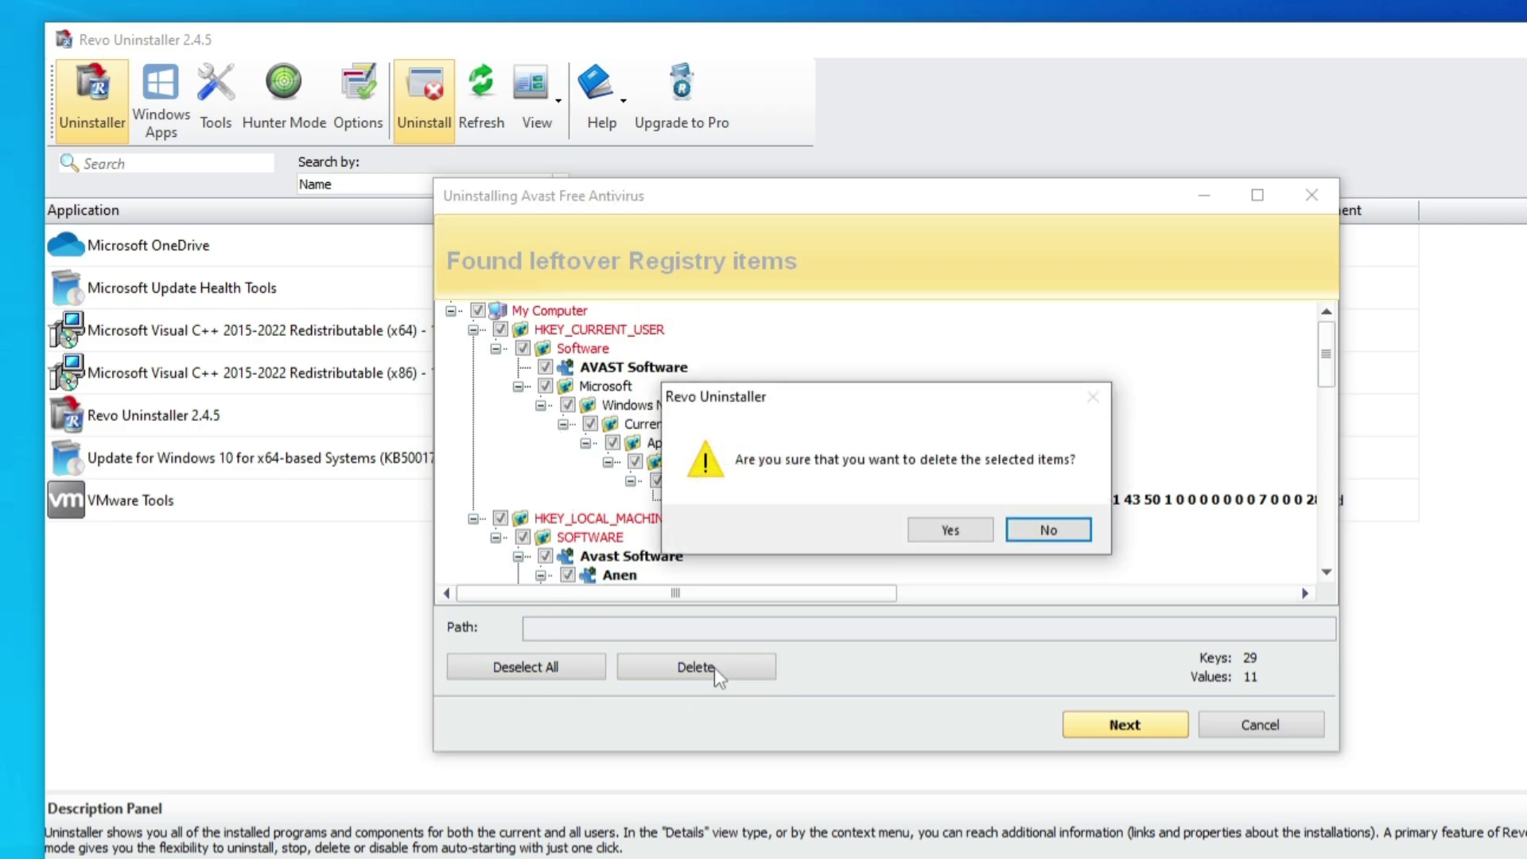
left_click(942, 529)
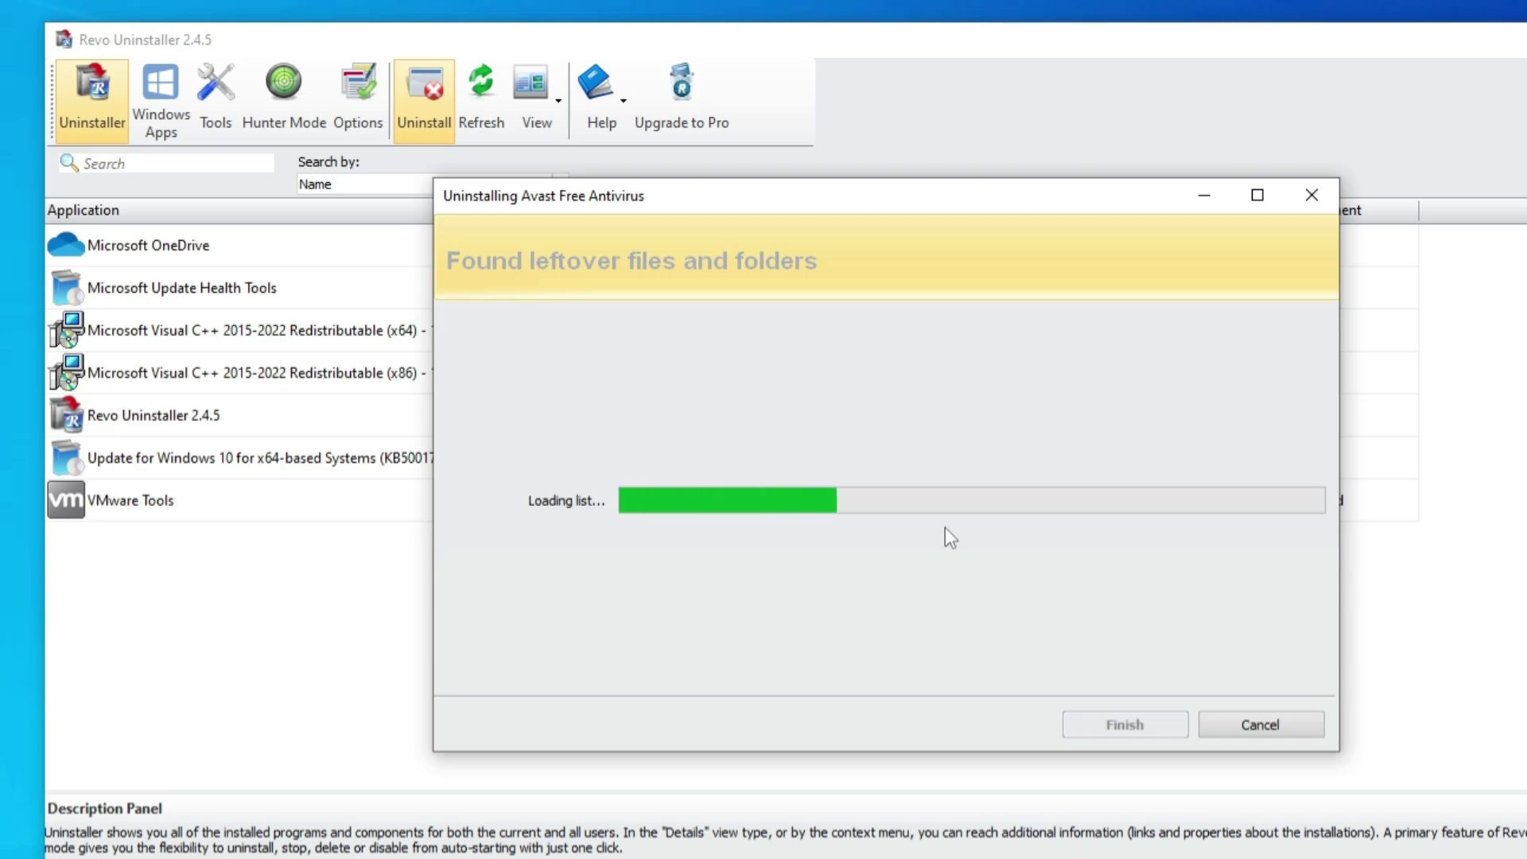
Step: Delete all leftover Avast files and folders, accept deletion at restart, and finish the wizard
left_click(518, 667)
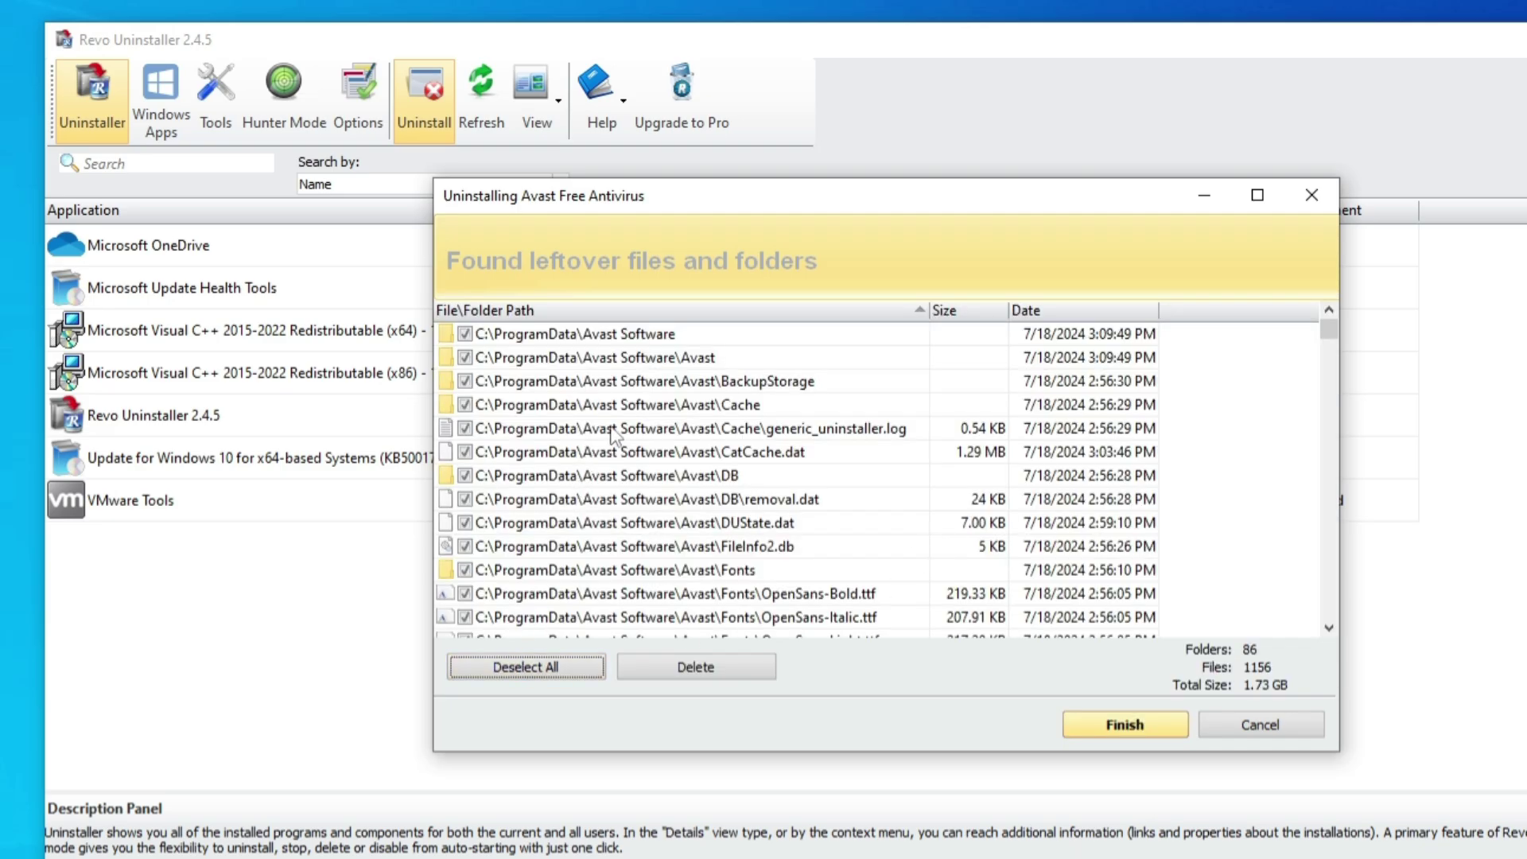
left_click(722, 669)
left_click(945, 529)
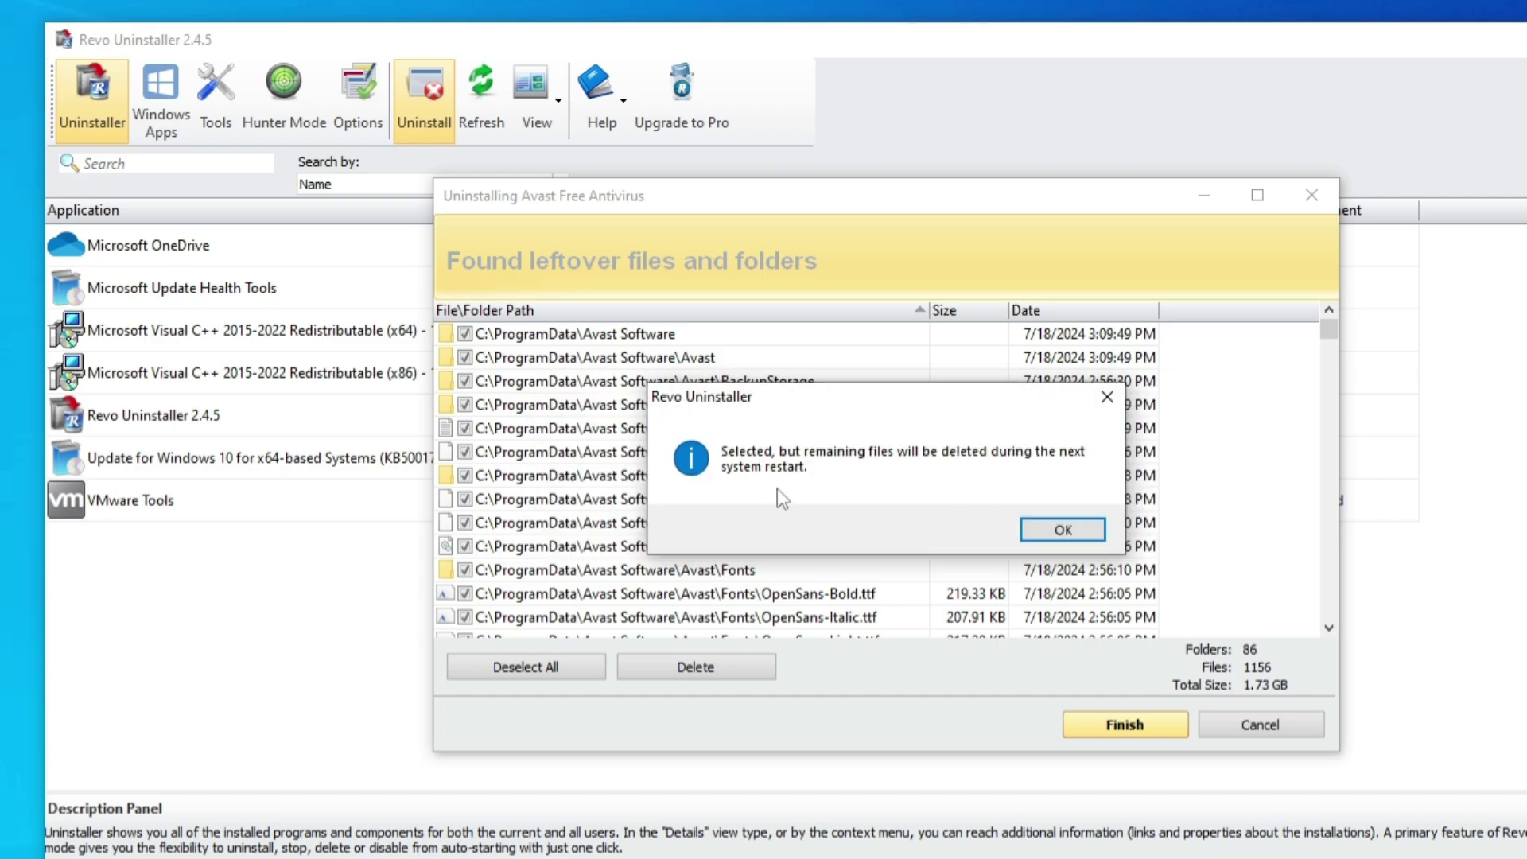
left_click(1074, 531)
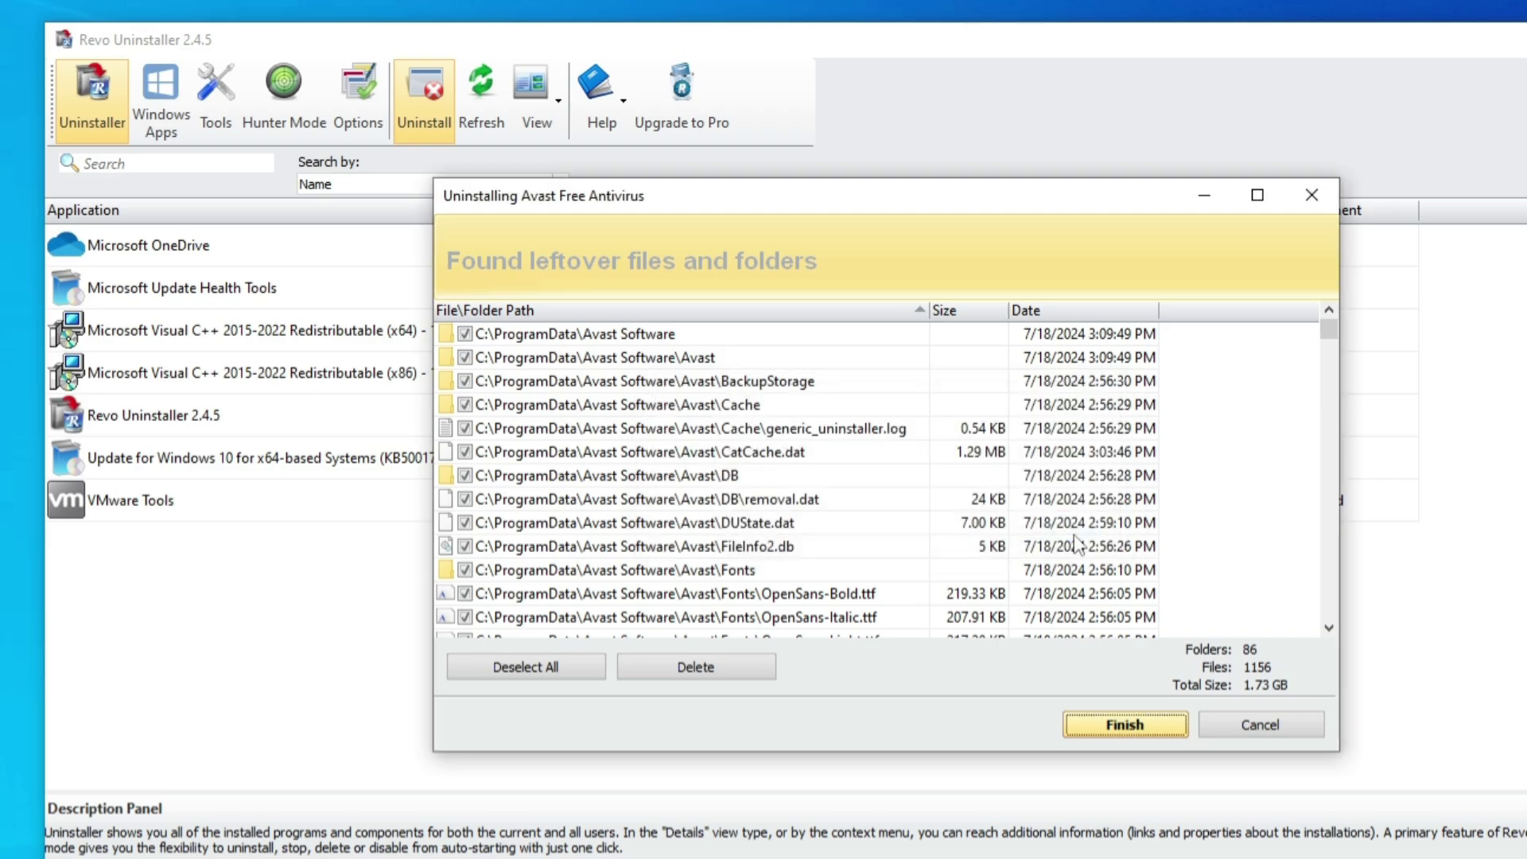
left_click(1123, 725)
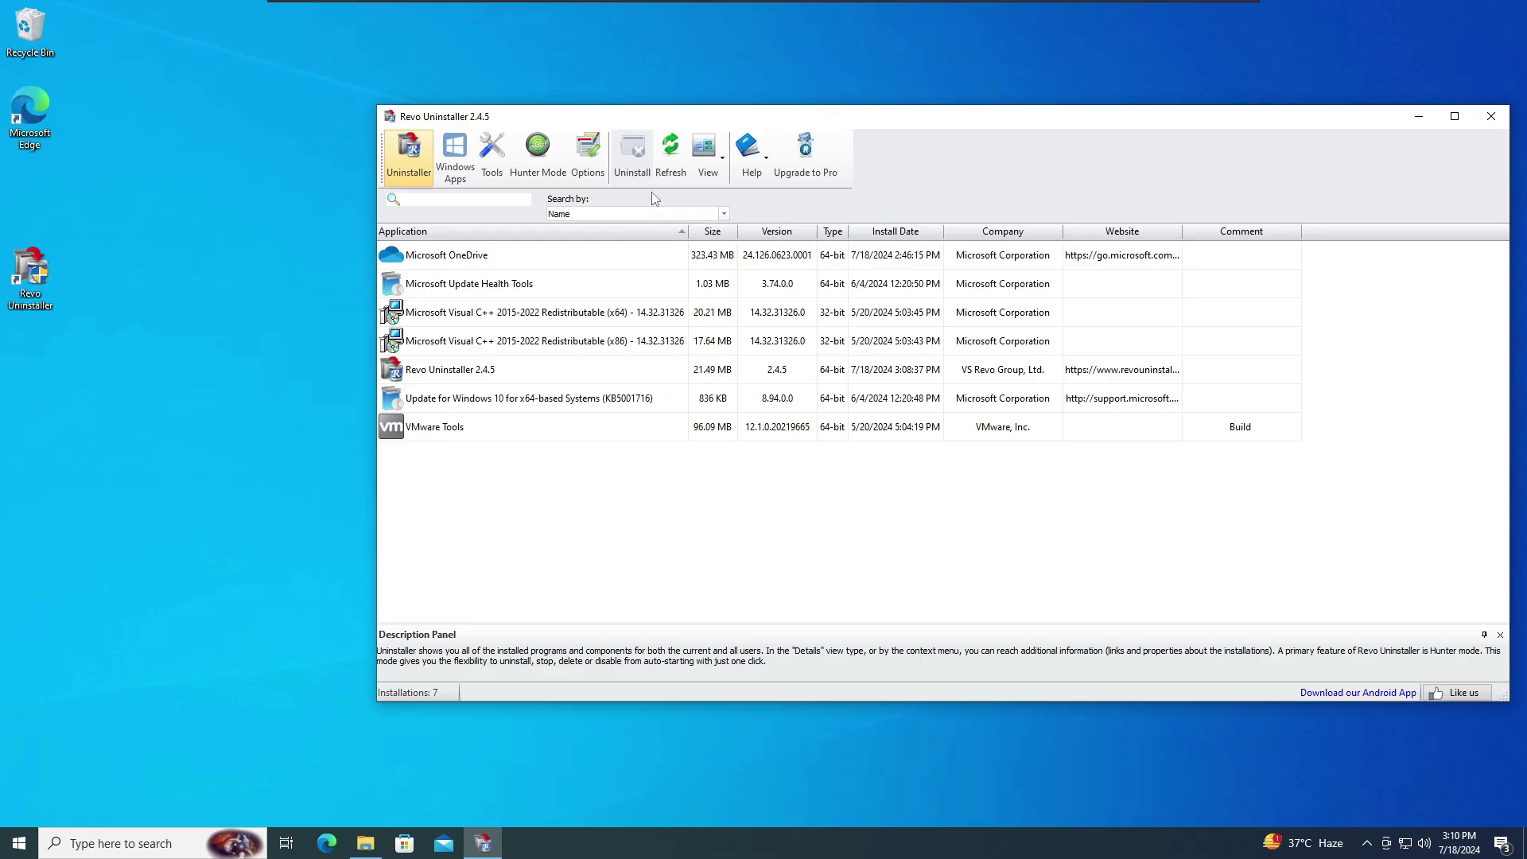
Step: Move the Revo Uninstaller window further left on the desktop
left_click_drag(1080, 128, 1010, 121)
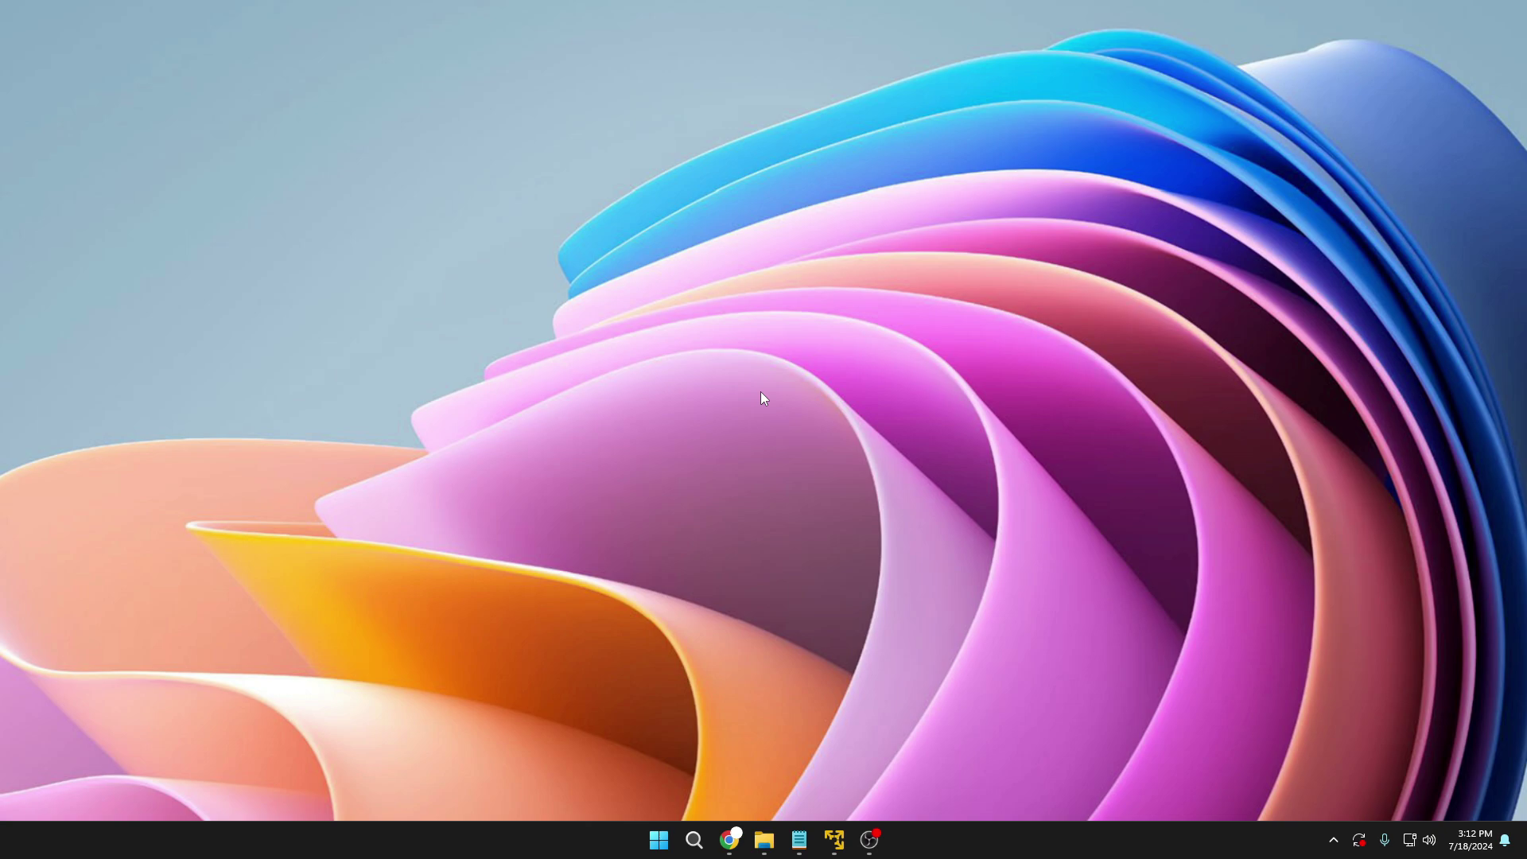
Step: Open Power Options by running powercfg.cpl from Windows Search
left_click(695, 841)
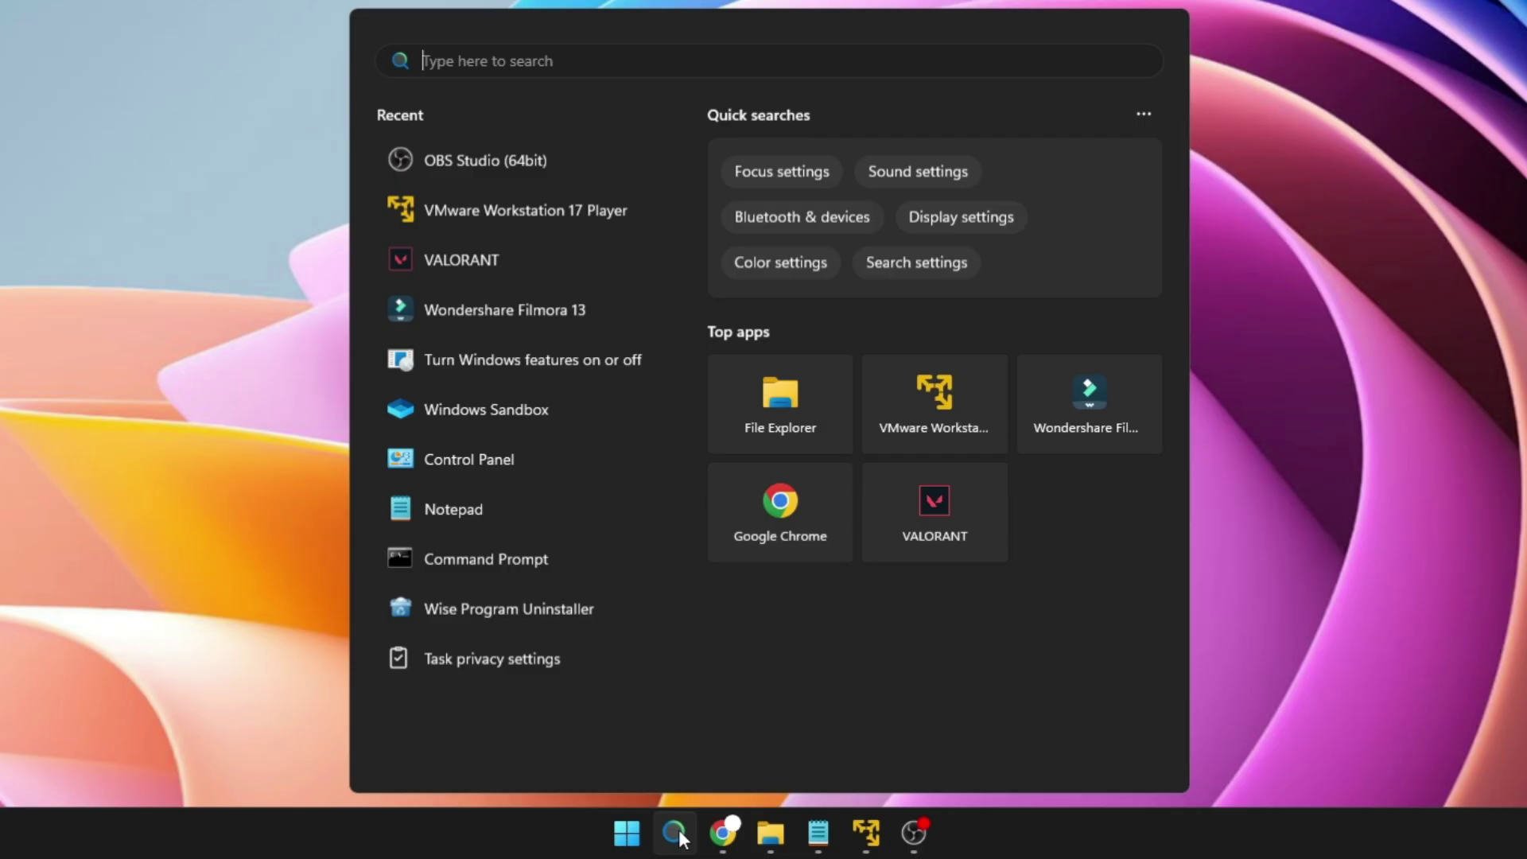
type("powerc")
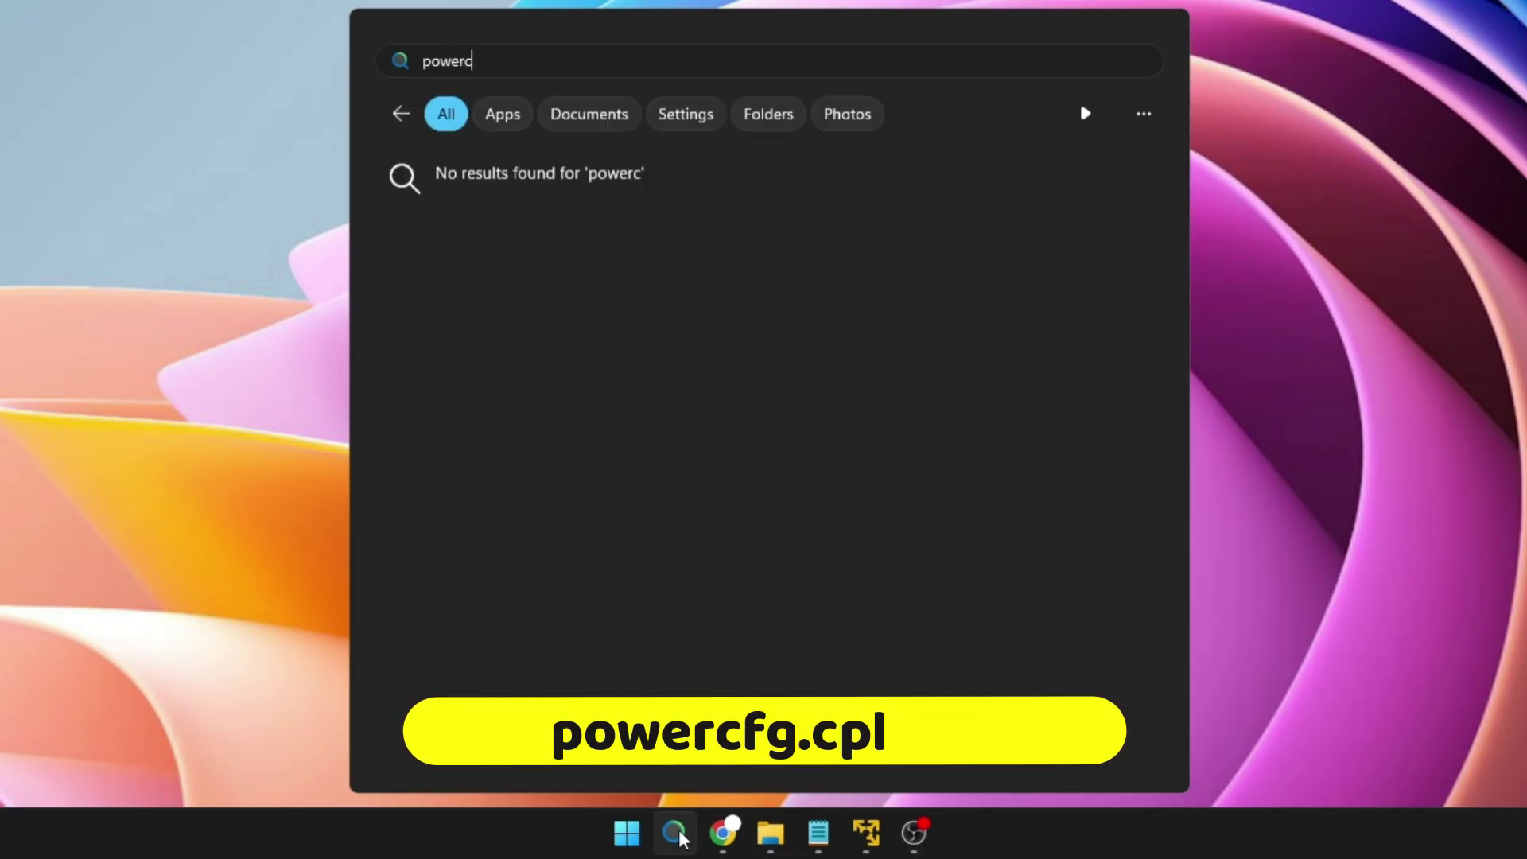
type("fg.cpl")
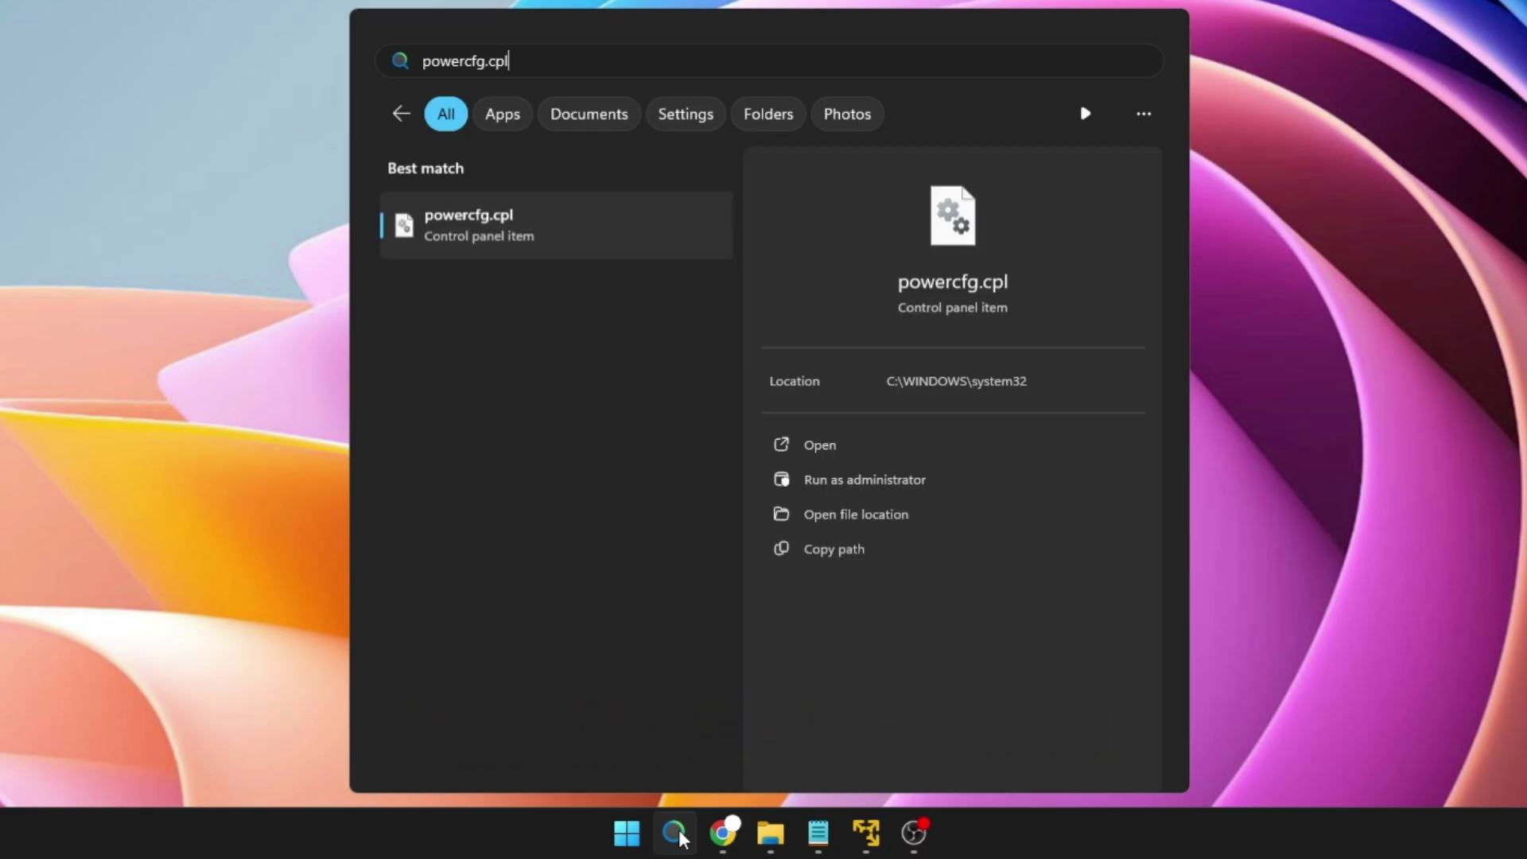
key("Return")
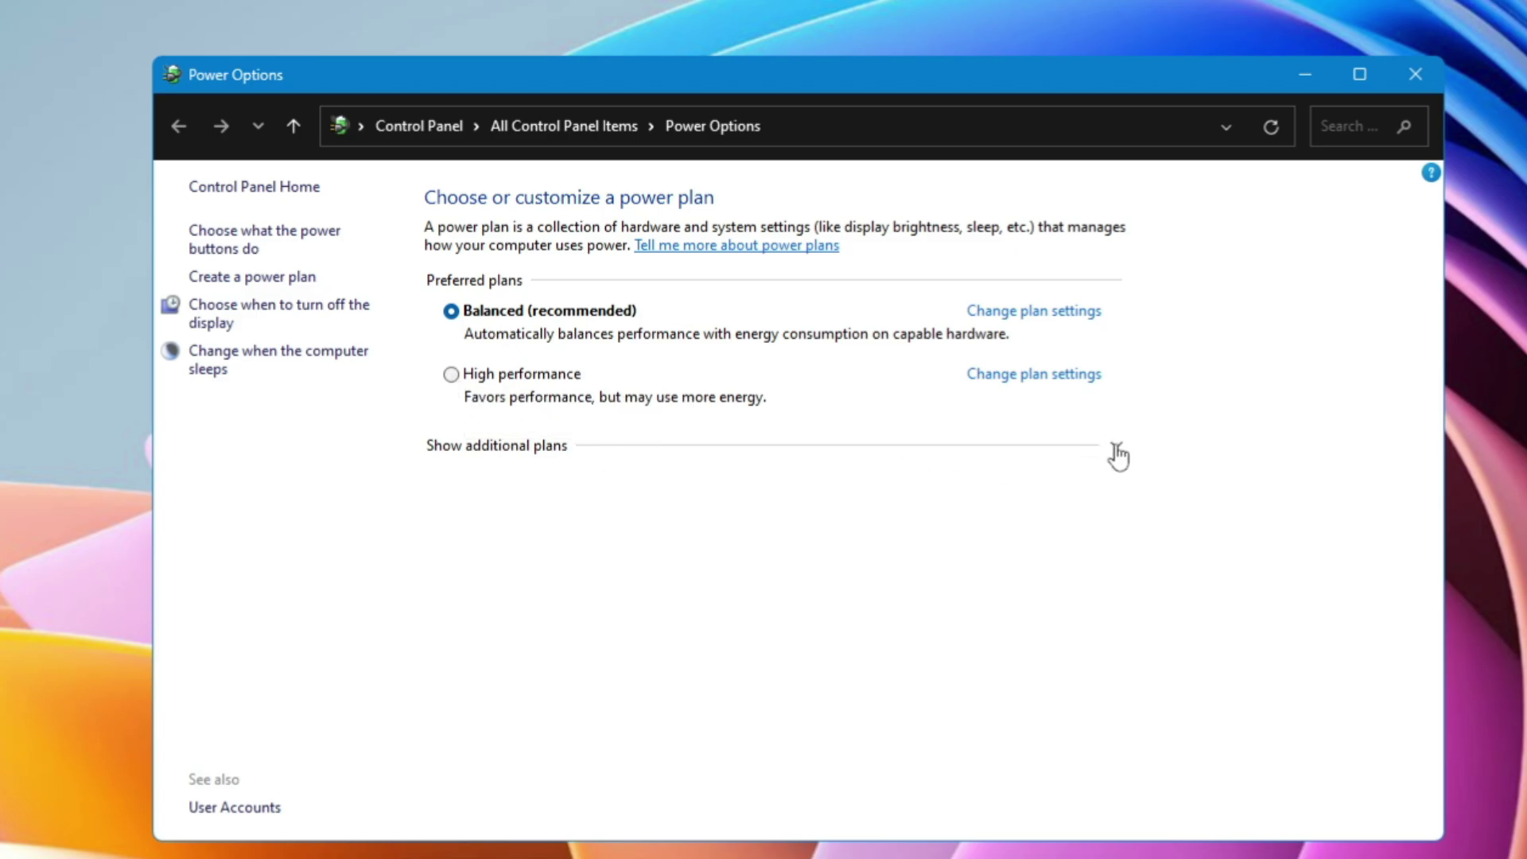
Step: Reveal the additional power plans, such as Gaming PowerPlan and Ultimate Performance, in Power Options
left_click_drag(893, 84, 887, 31)
left_click(1113, 396)
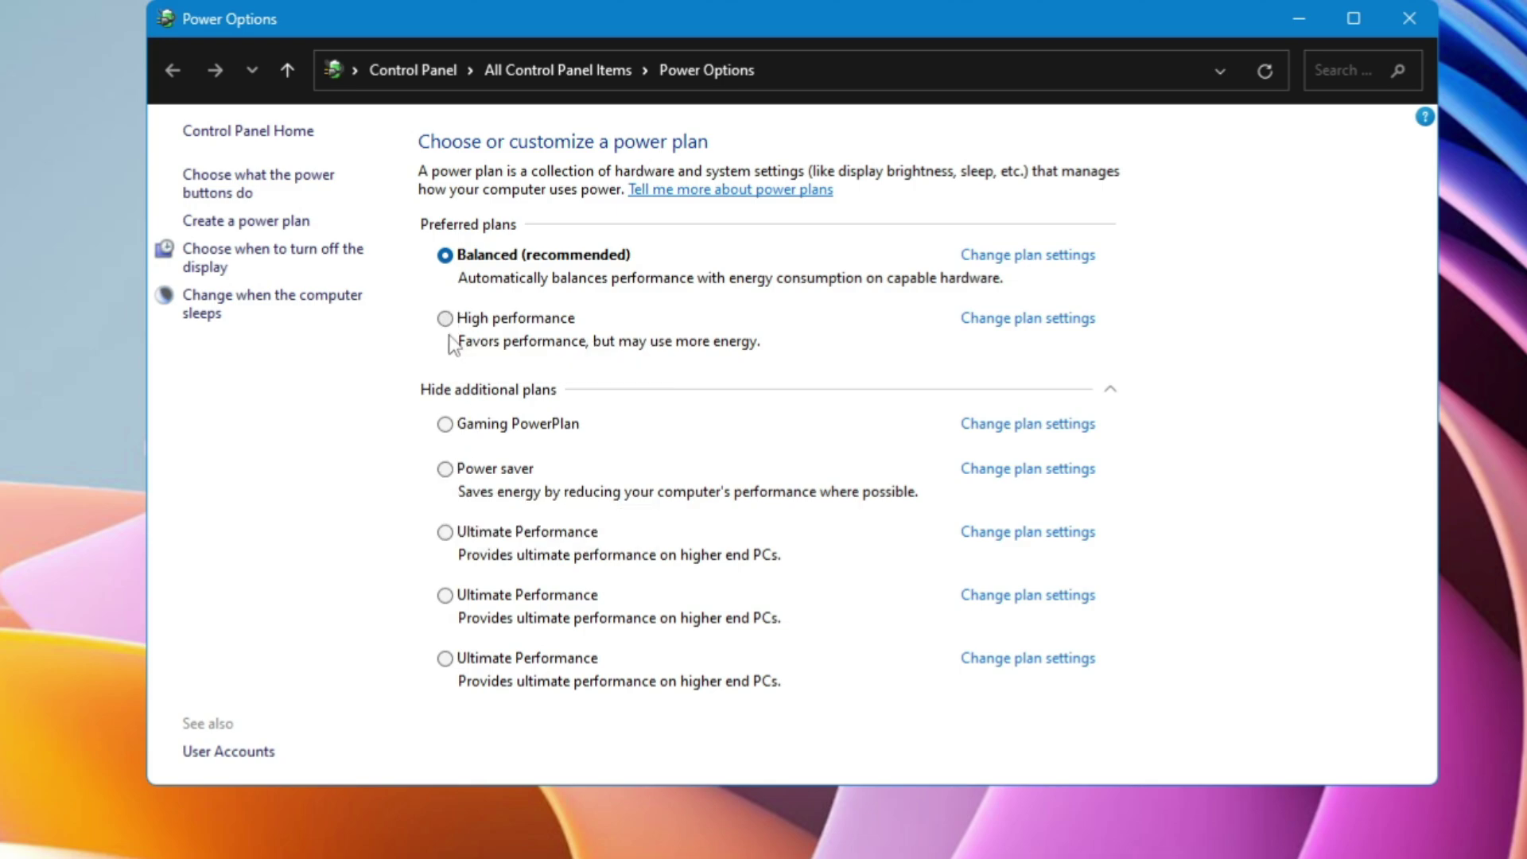
left_click(501, 388)
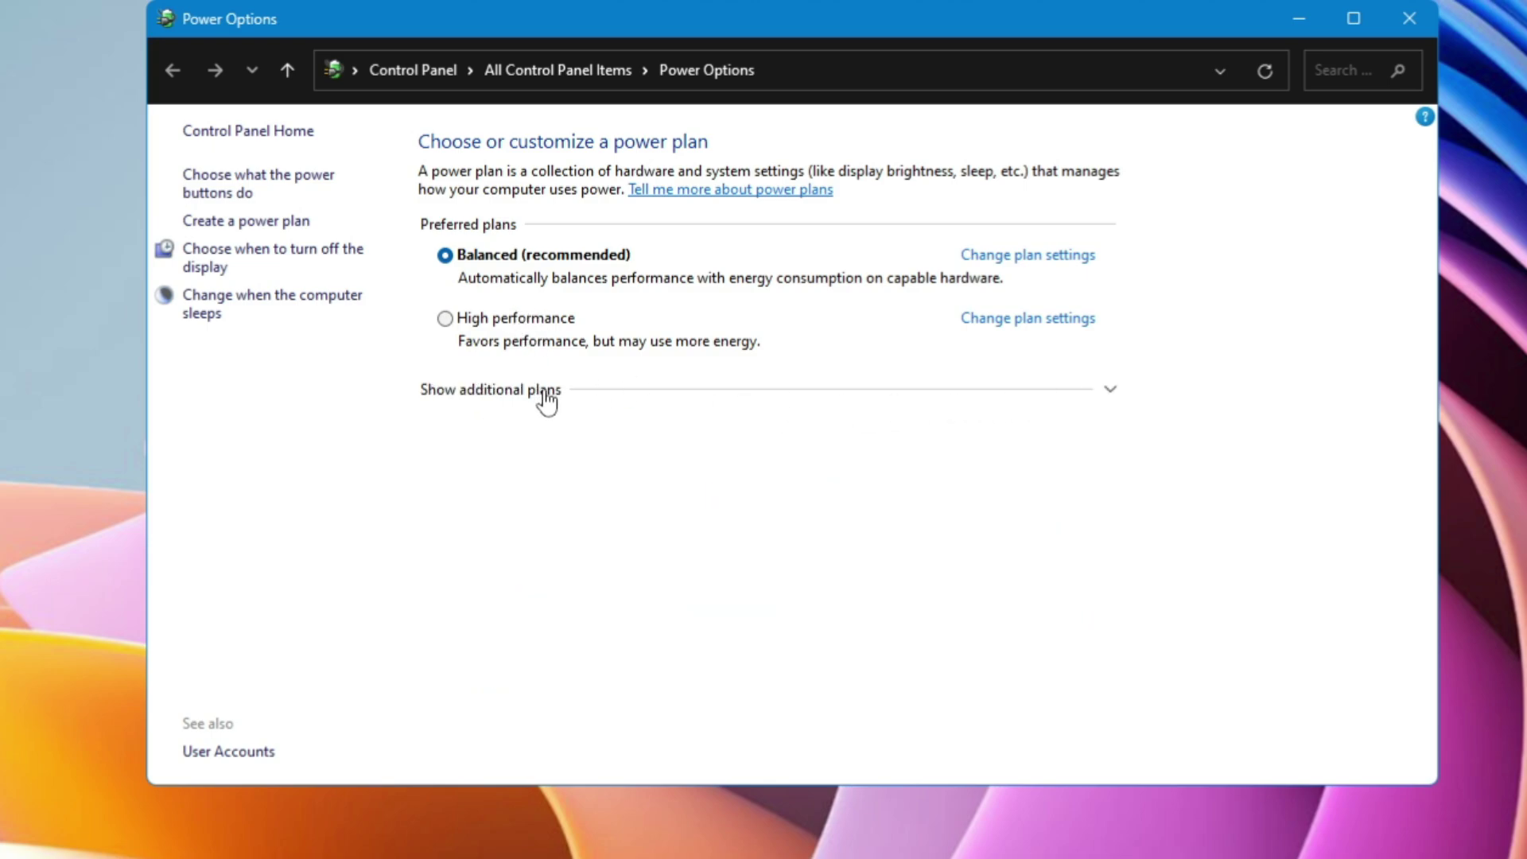
left_click(1106, 394)
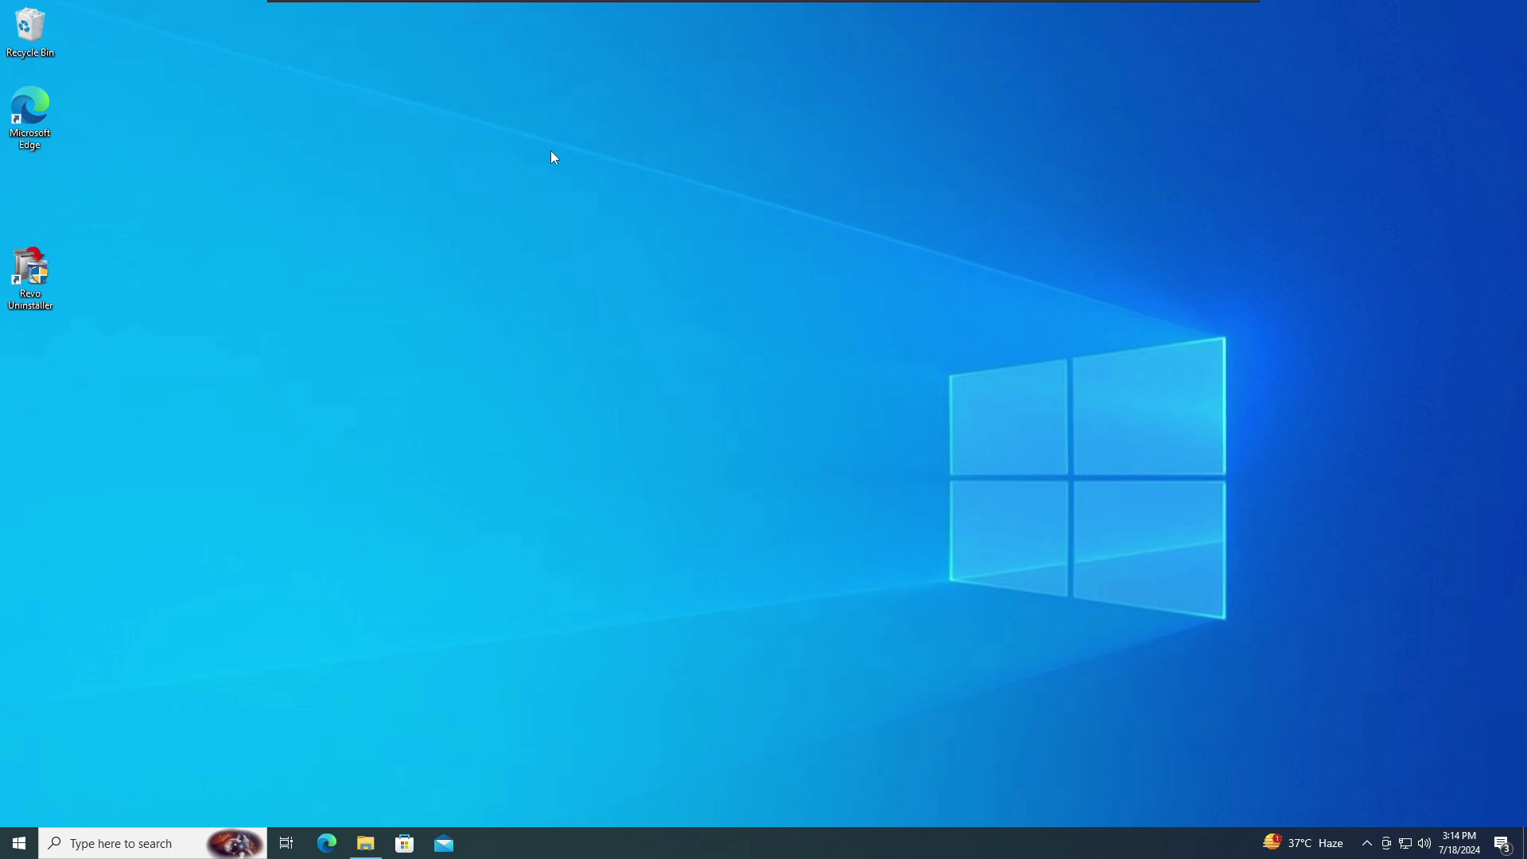
Step: Show This PC in File Explorer, with Local Disk (C:) at 58.7 GB free of 84.6 GB
left_click(365, 844)
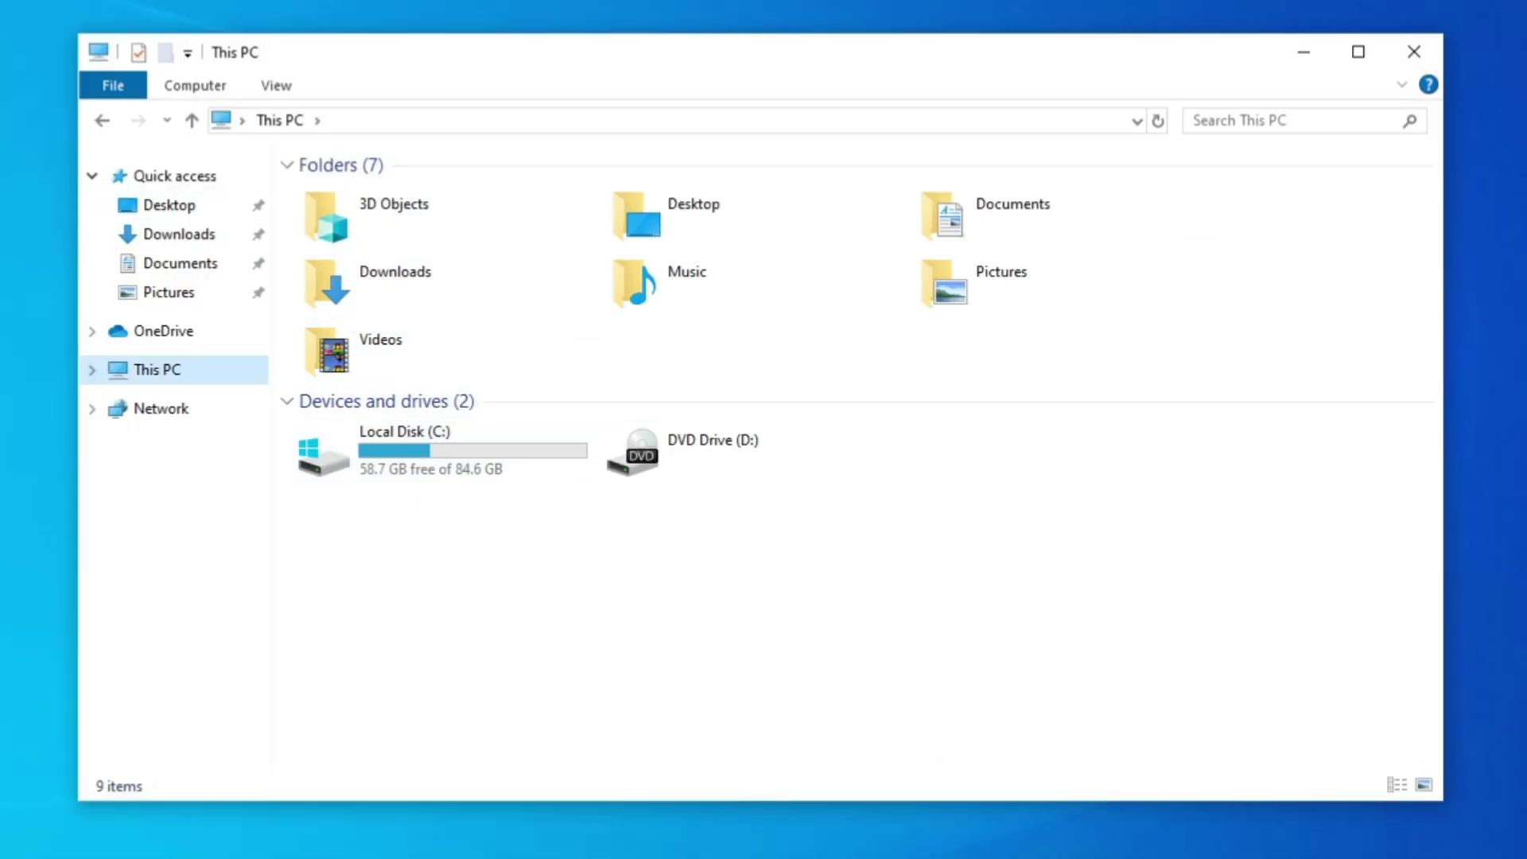
left_click(179, 239)
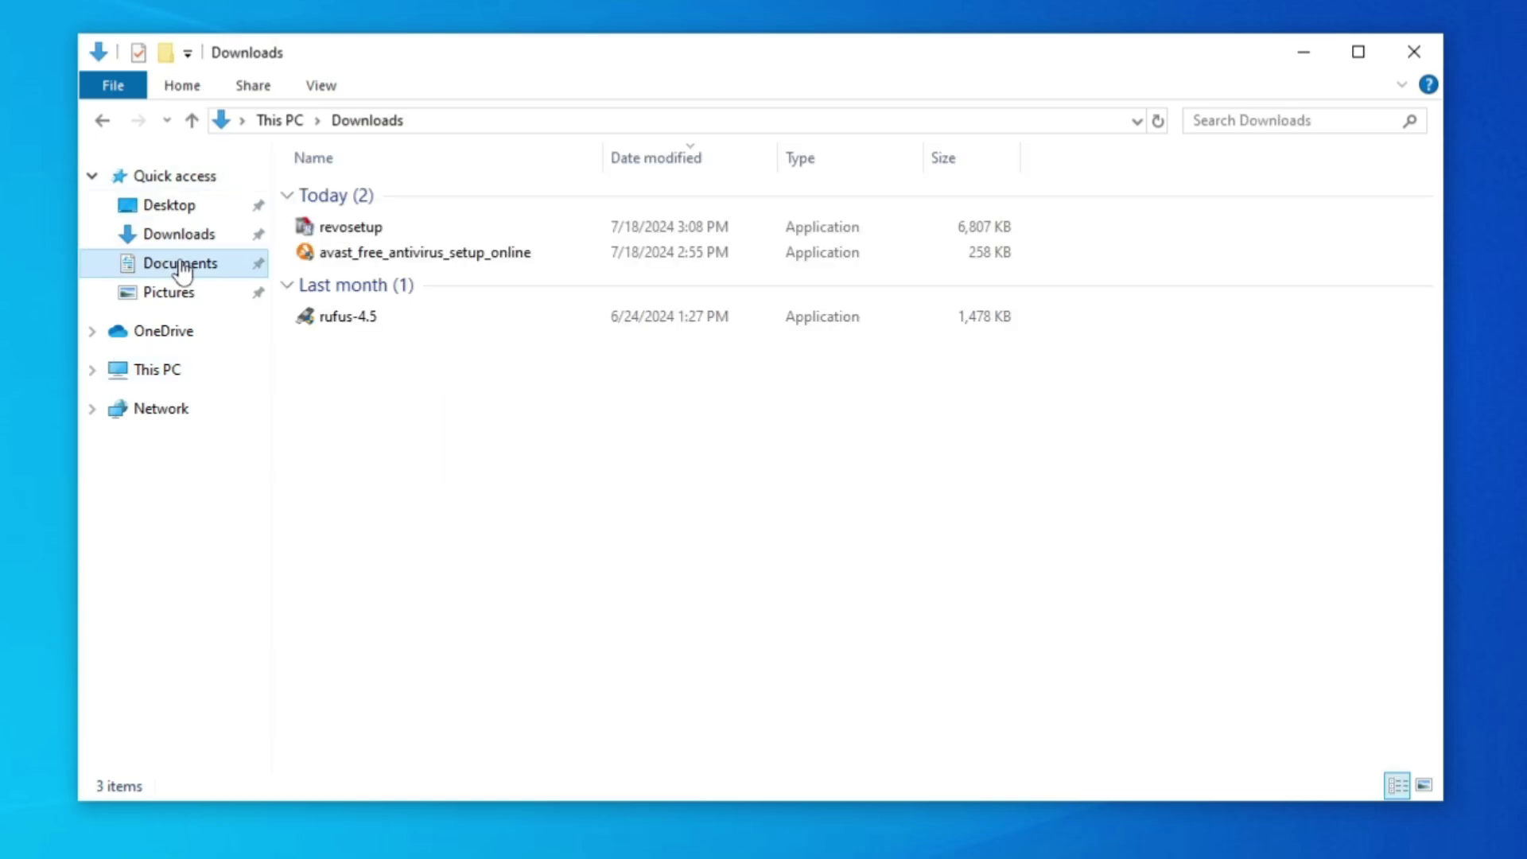
left_click(183, 268)
left_click(168, 371)
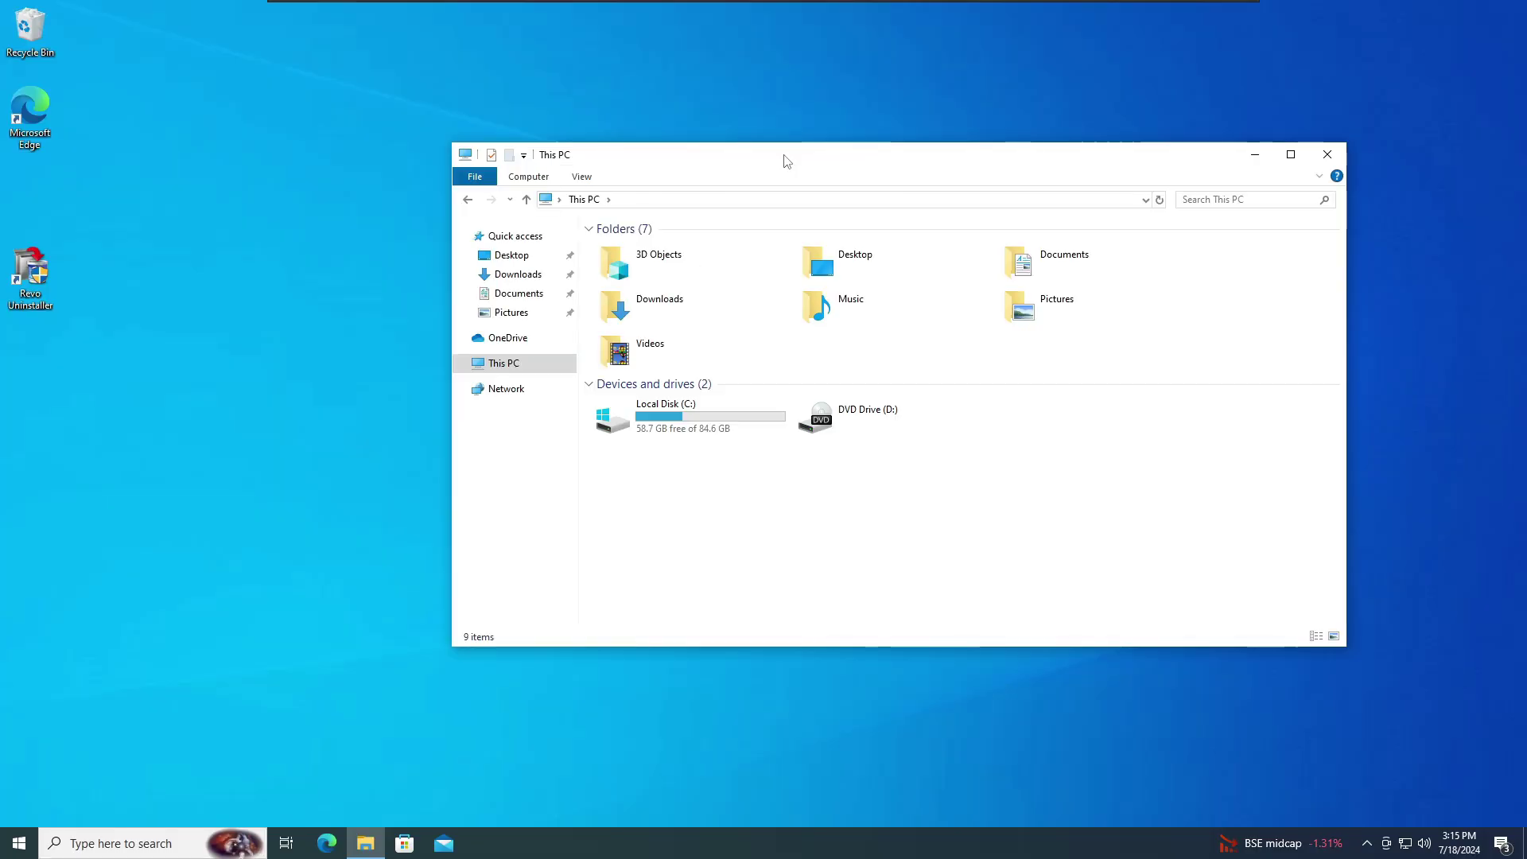
left_click_drag(582, 54, 316, 86)
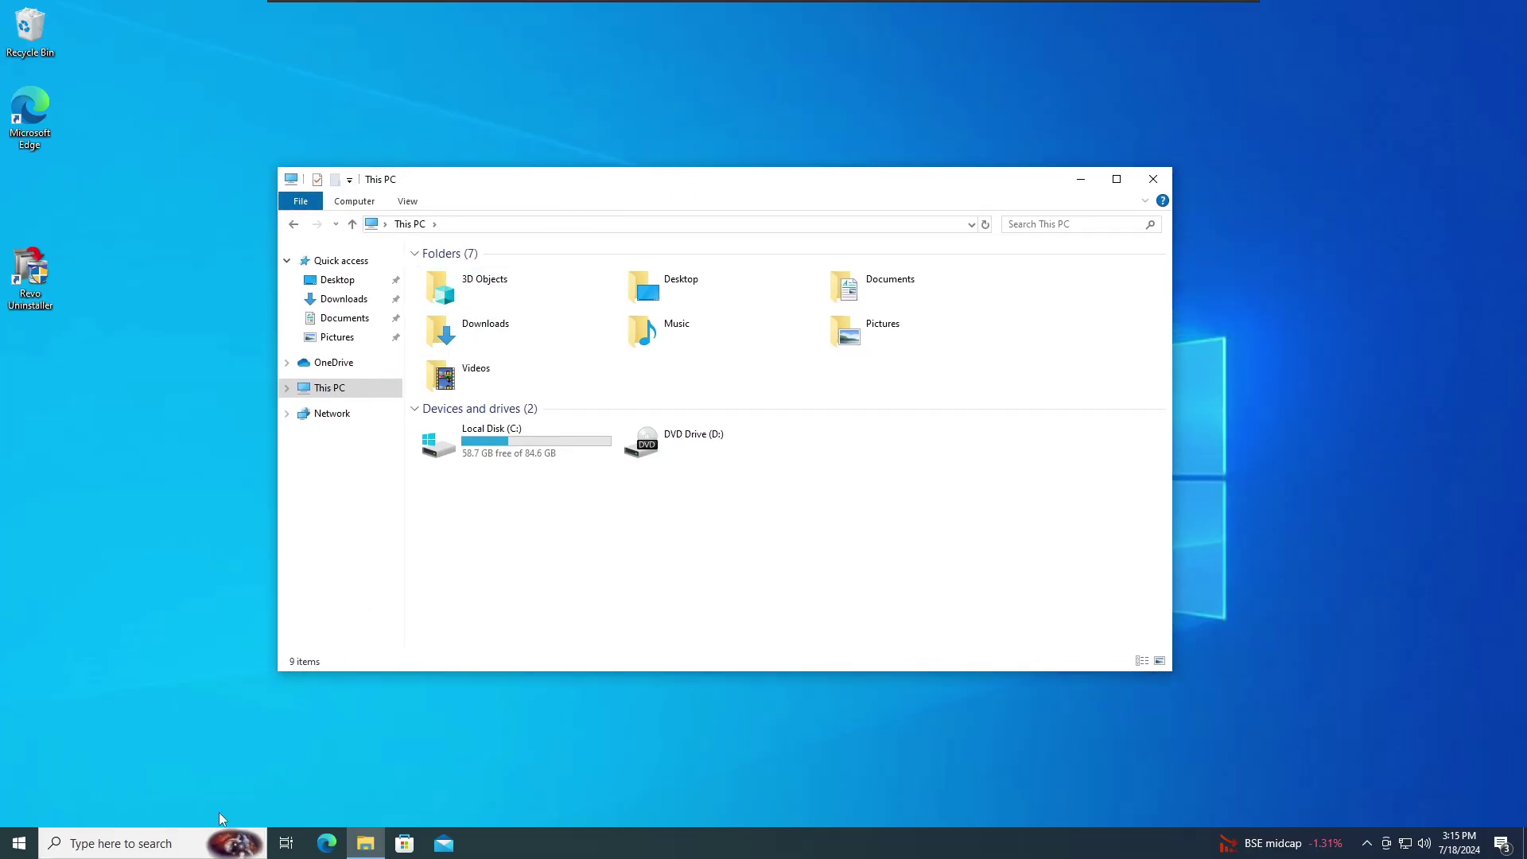
Step: Shrink C: by 30000 MB in Disk Management, leaving 29.30 GB unallocated
right_click(15, 845)
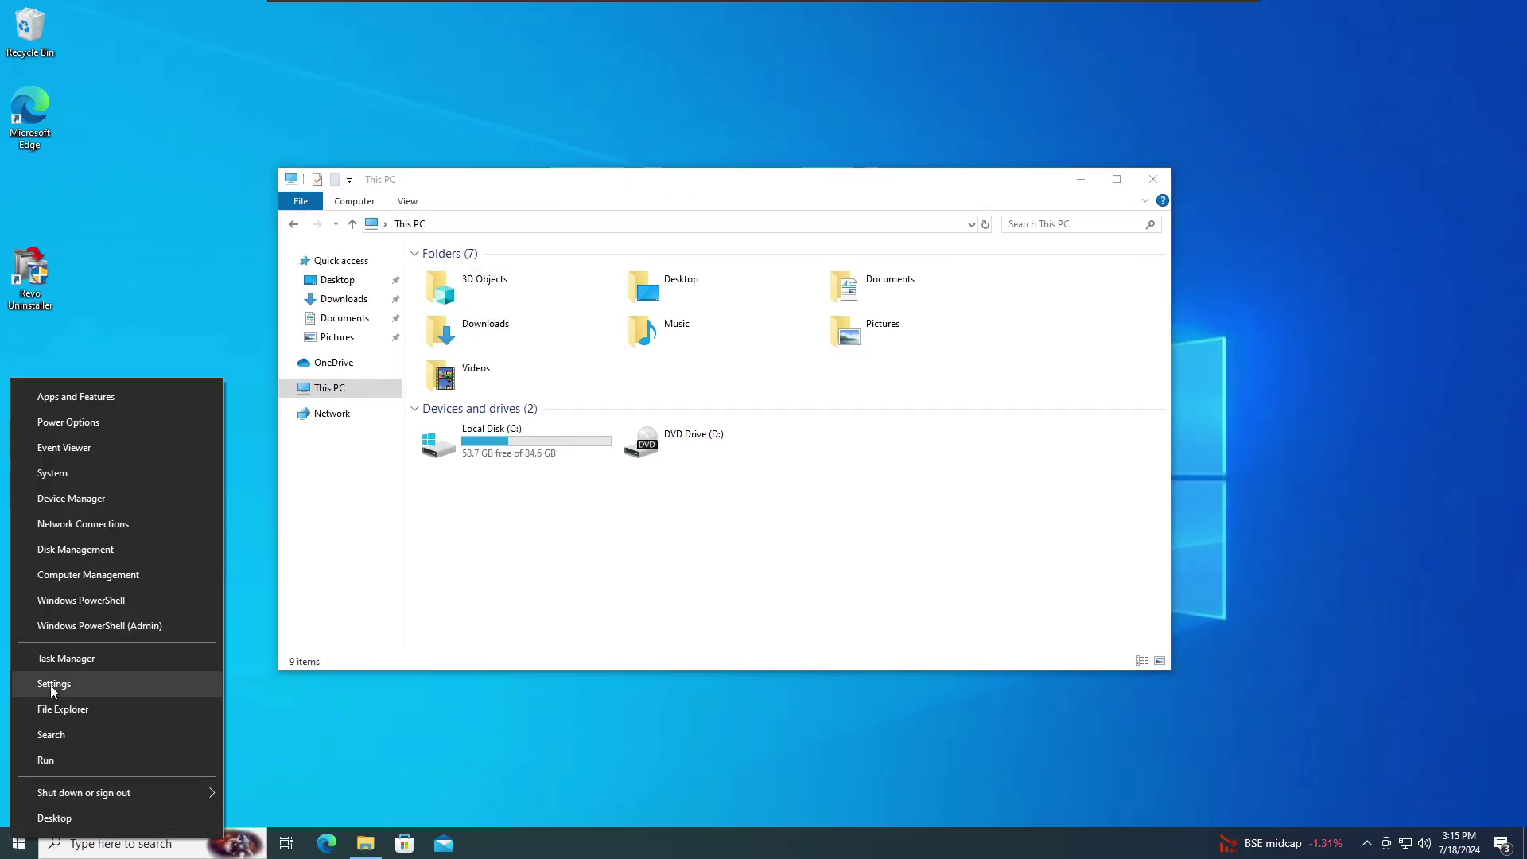
left_click(84, 550)
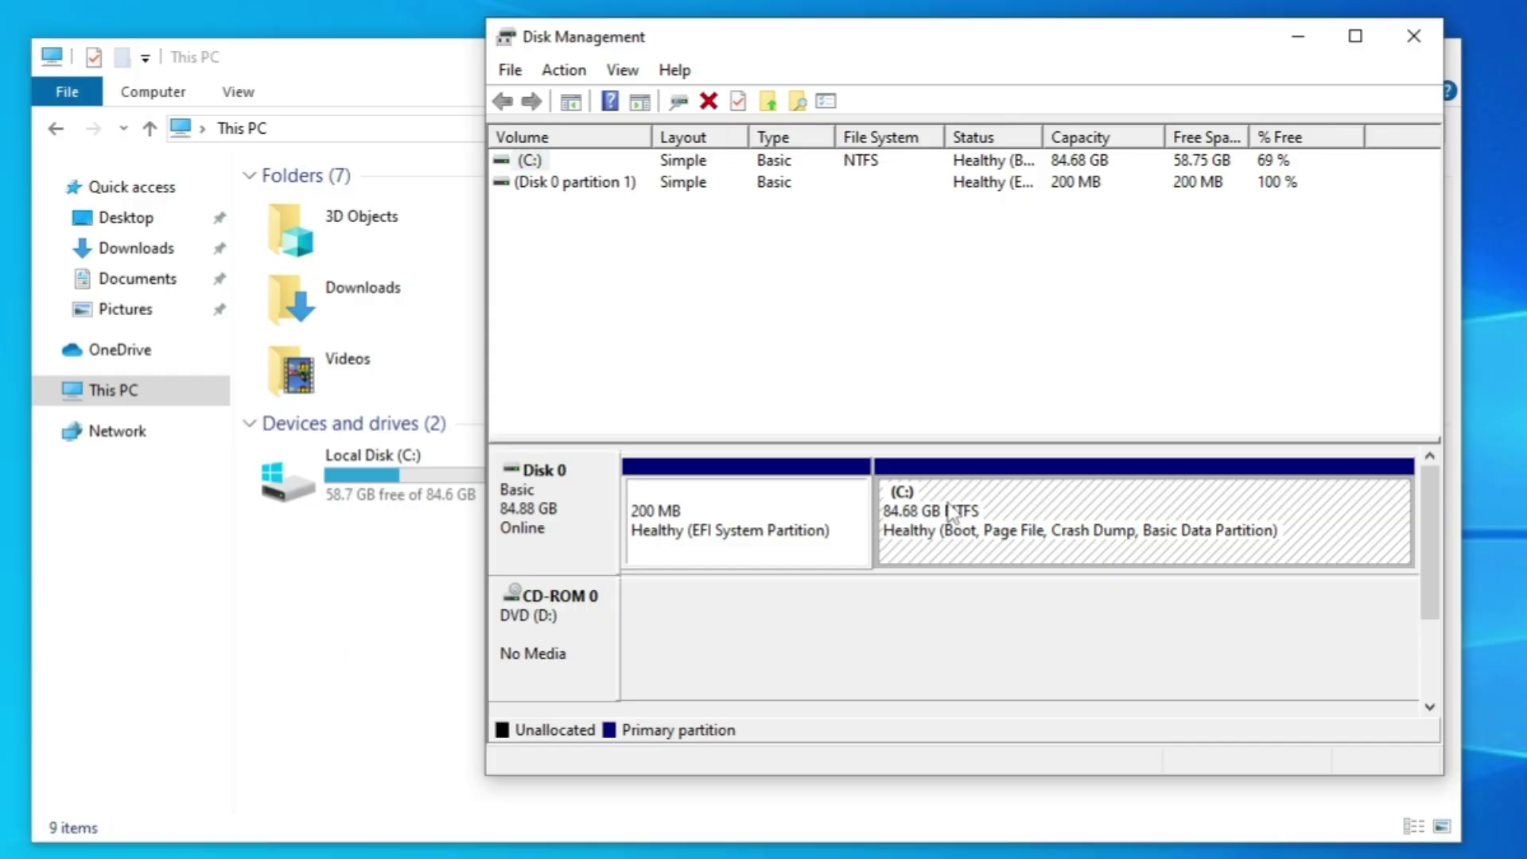
right_click(948, 510)
left_click(1014, 698)
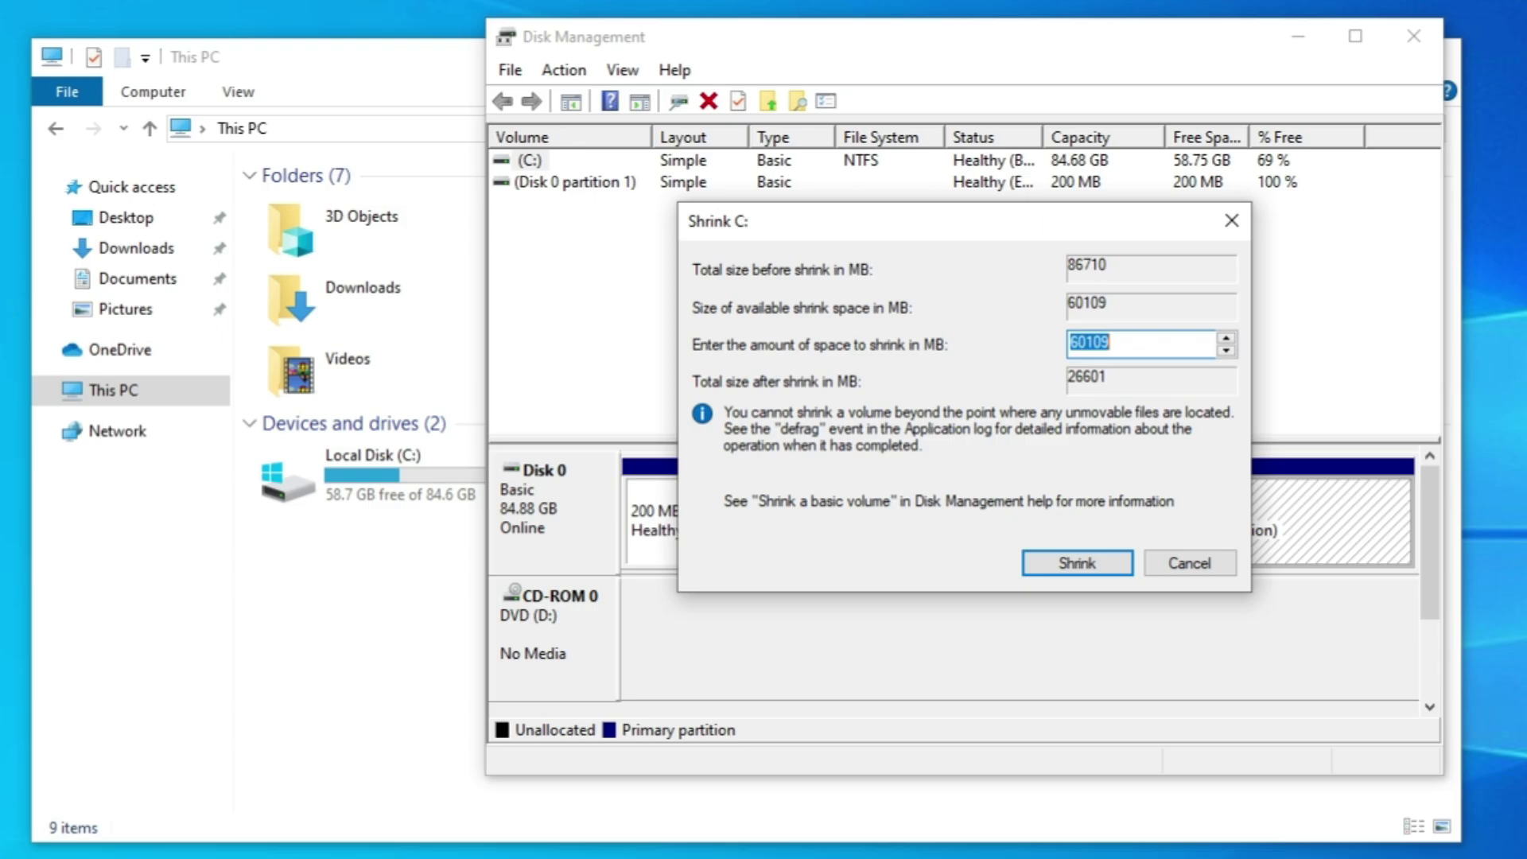
type("30000")
left_click(1076, 563)
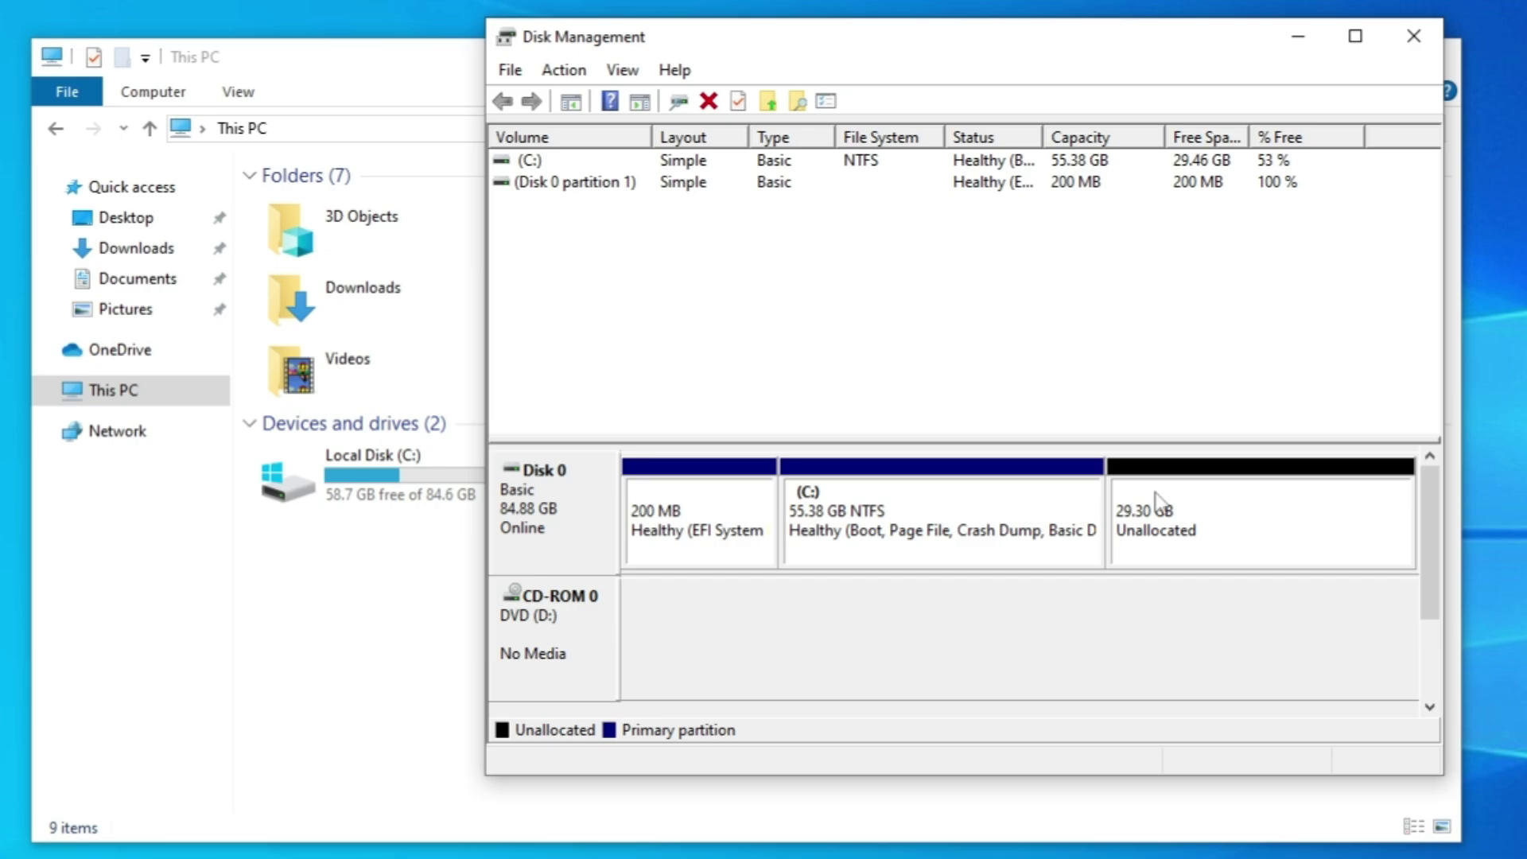
left_click(1159, 509)
Step: Format the unallocated space as NTFS volume DATA (E:) with default size and letter, then close Disk Management
right_click(1151, 496)
left_click(1219, 513)
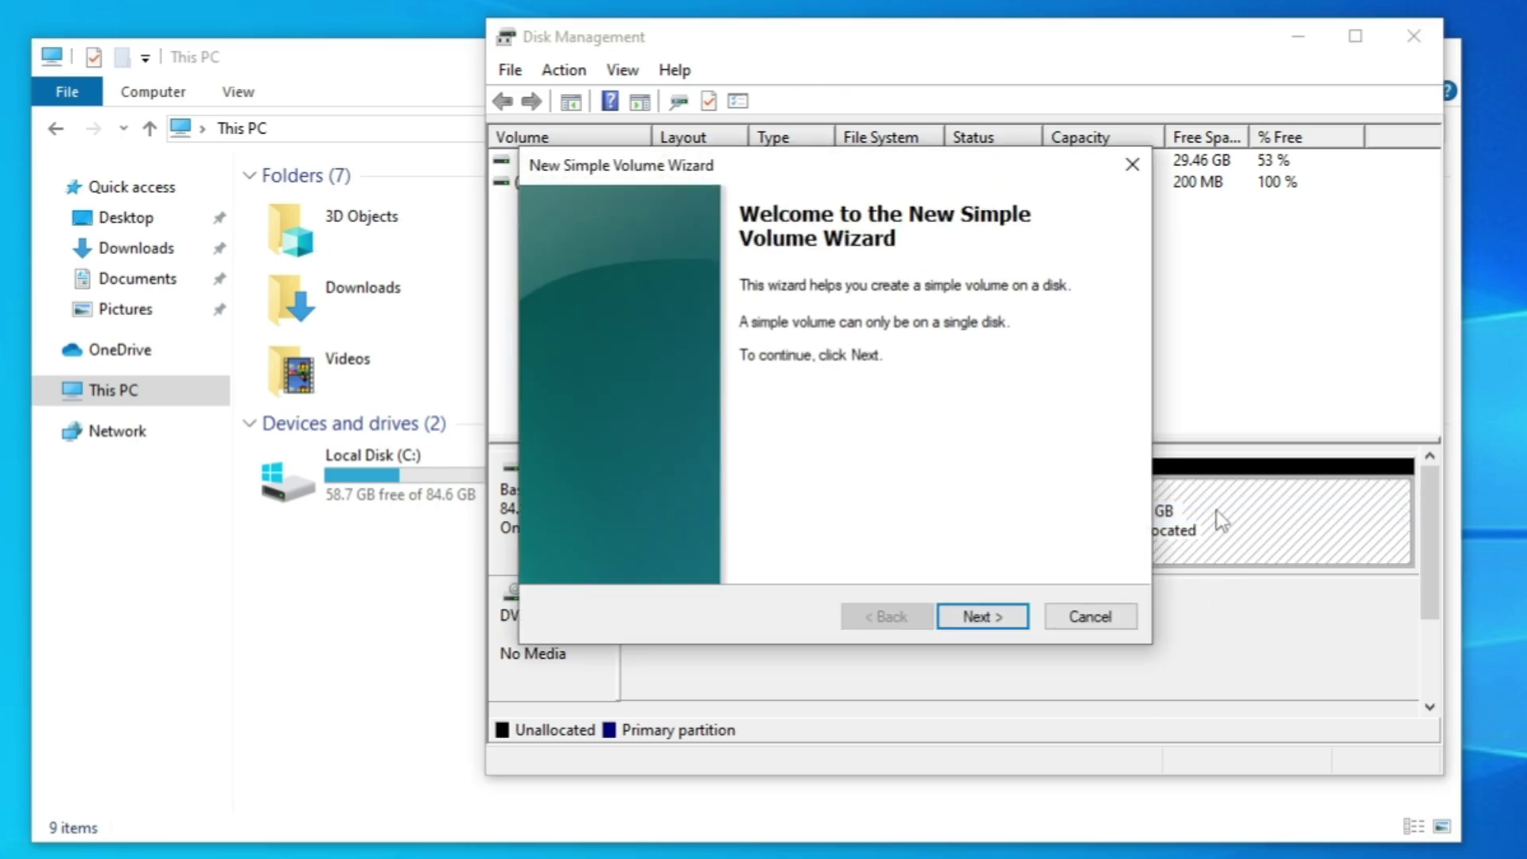
left_click(998, 620)
left_click(998, 621)
left_click(999, 622)
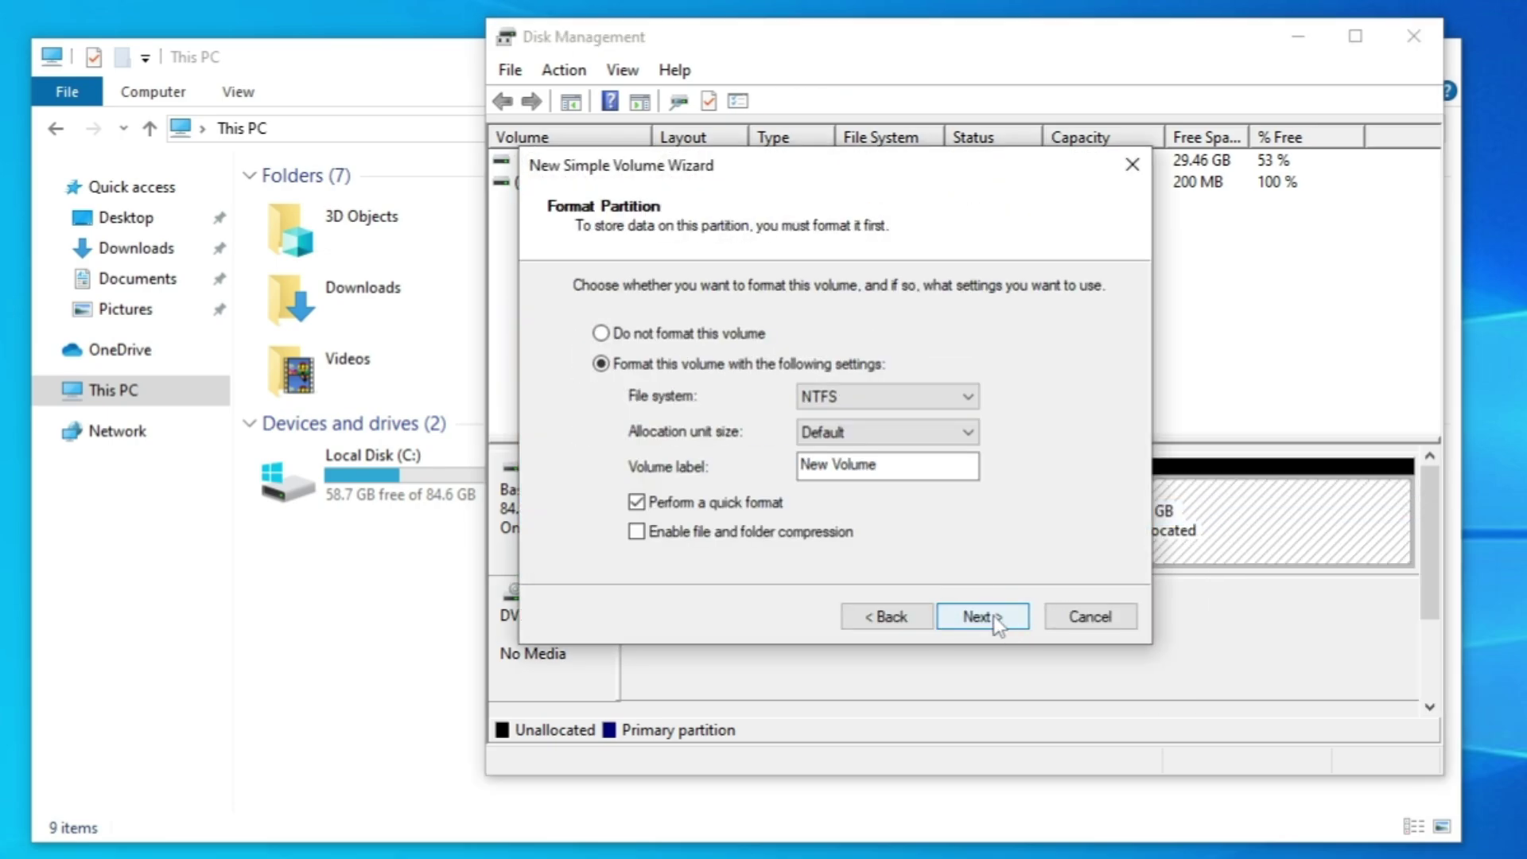
left_click(879, 465)
left_click_drag(879, 465, 721, 495)
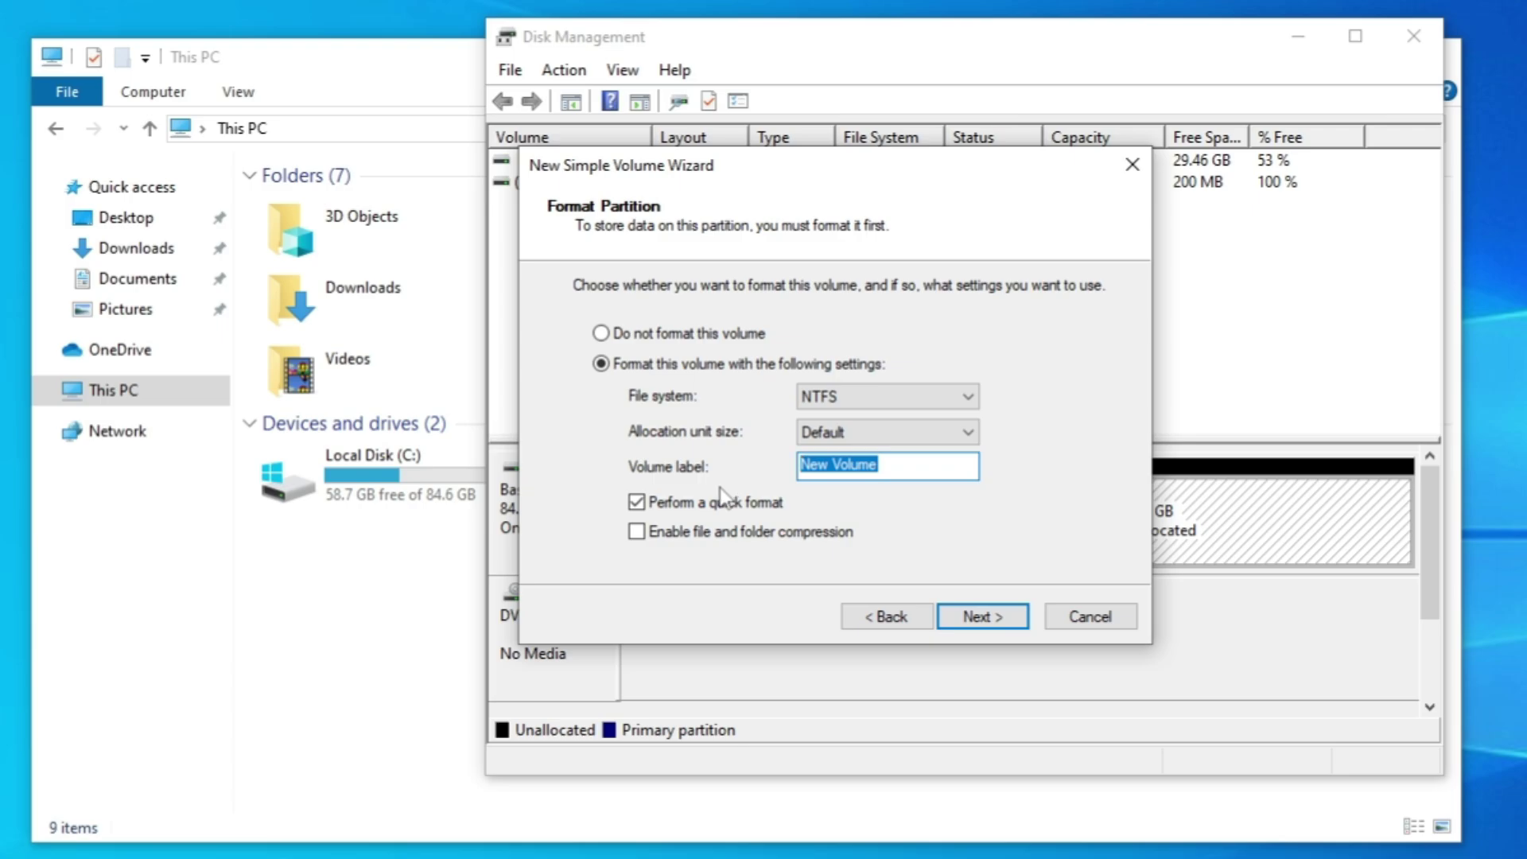
type("DATA")
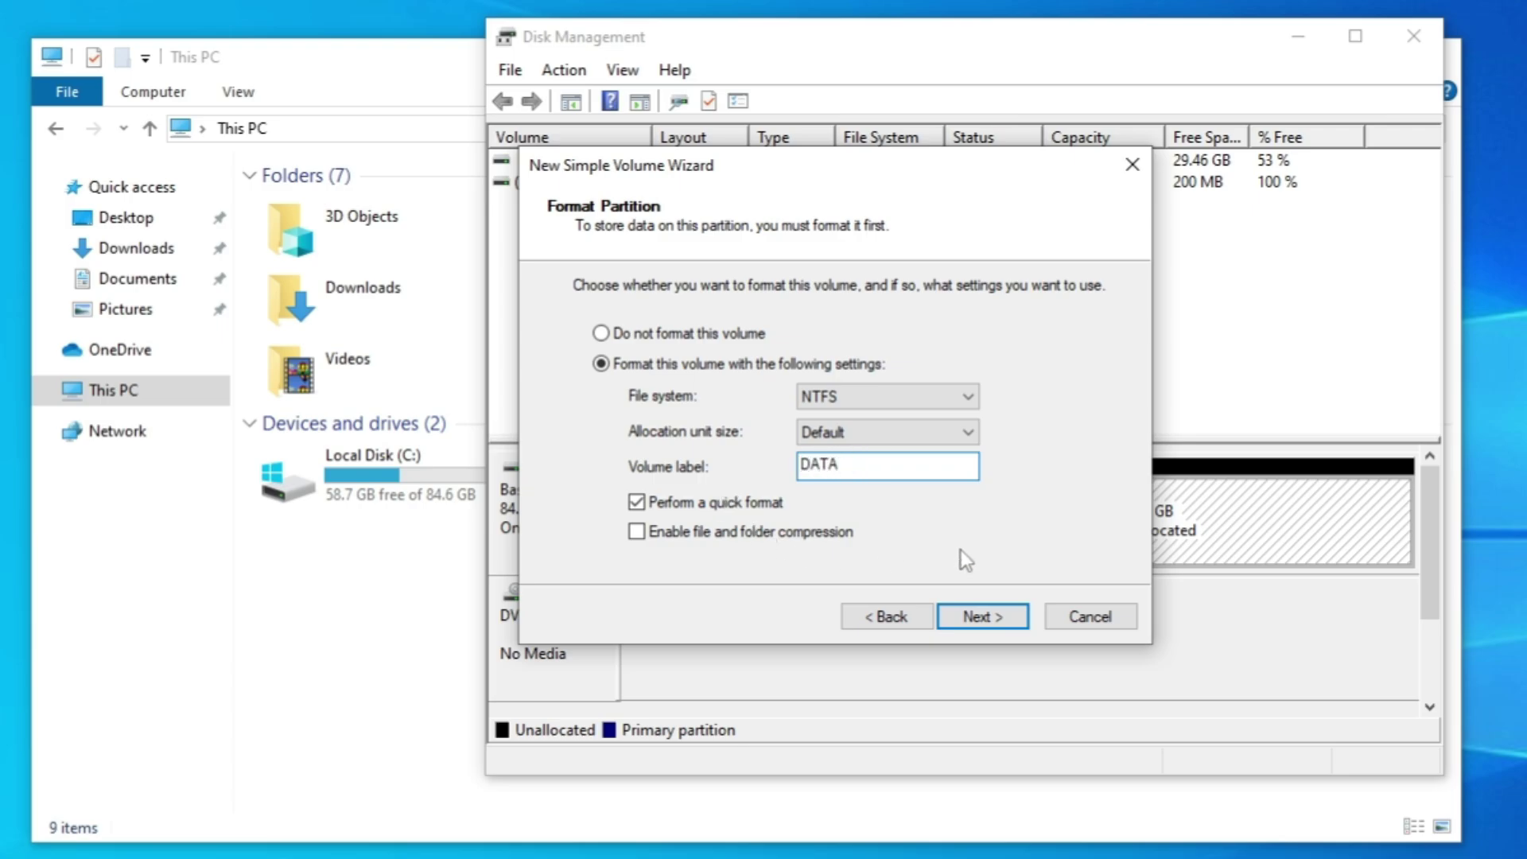
left_click(983, 616)
left_click(987, 619)
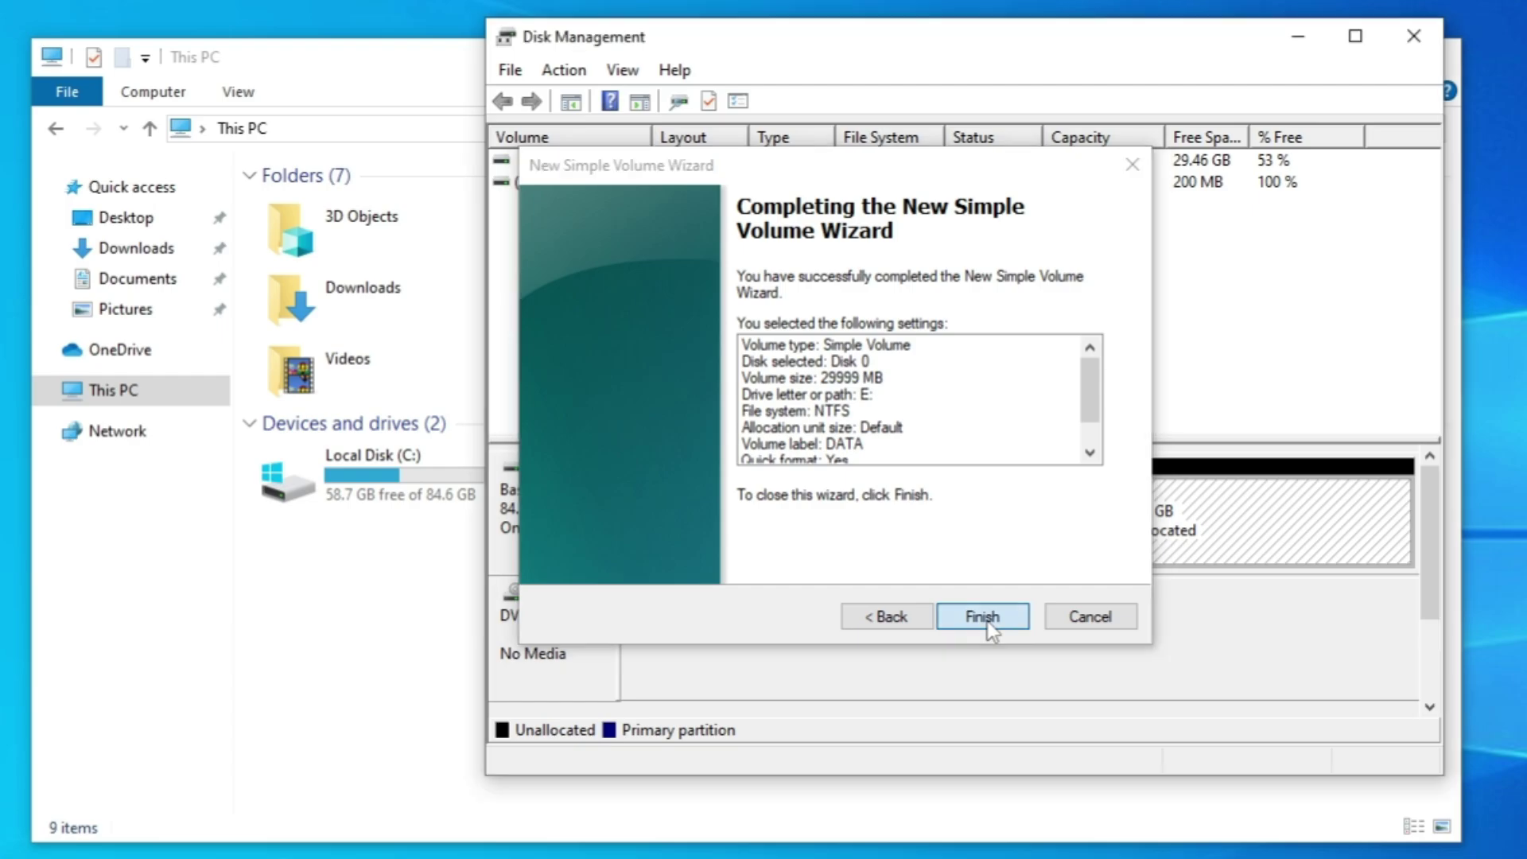
left_click(1414, 37)
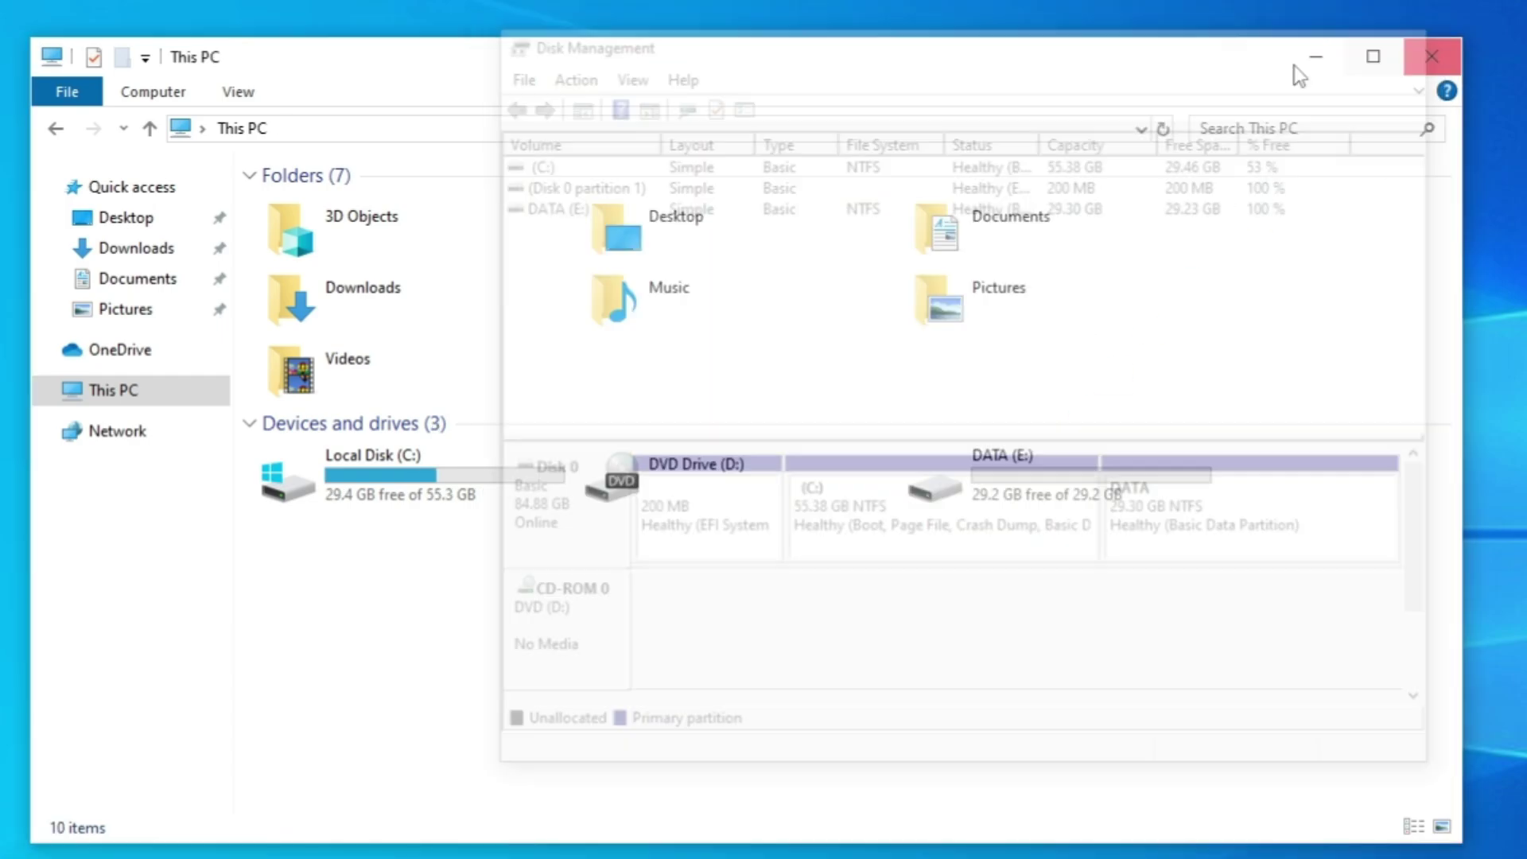
Step: Select the new DATA (E:) drive in This PC
left_click(1054, 473)
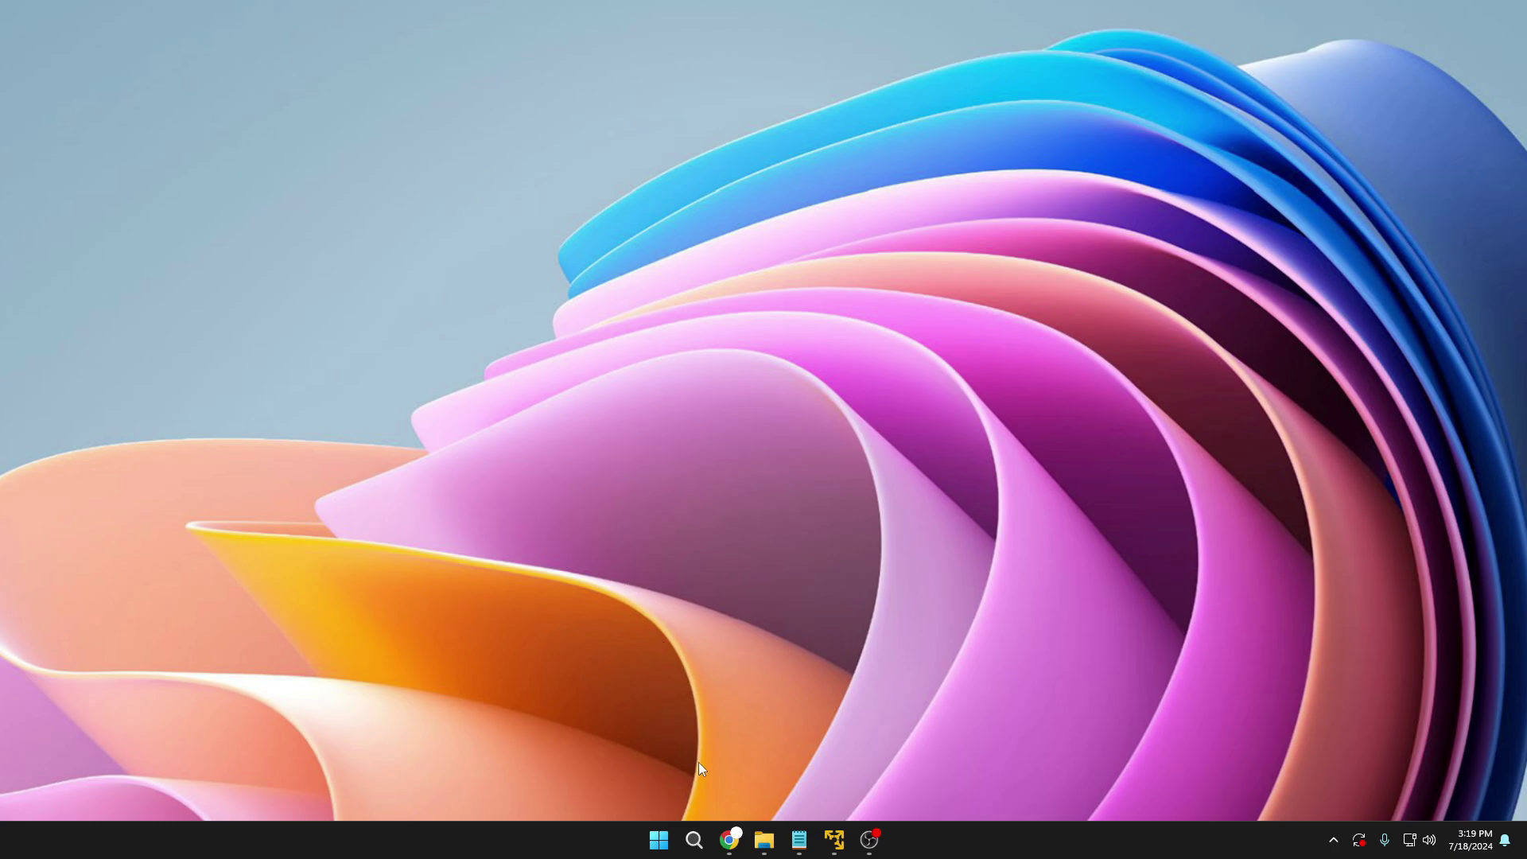
Step: Create a restore point described as 'Test' from System Properties' Create a restore point page
left_click(694, 834)
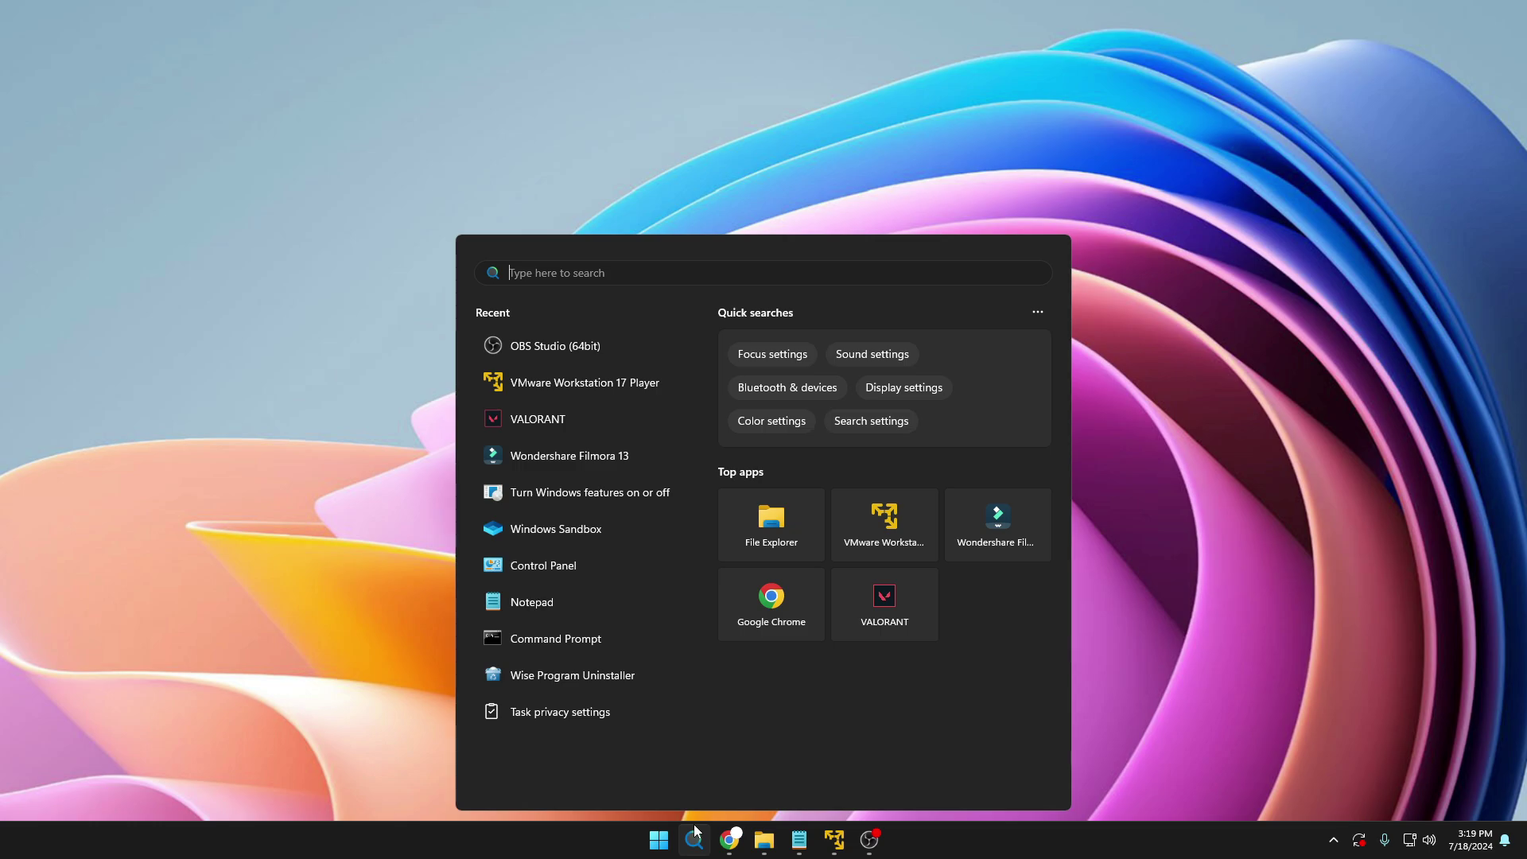
type("restore")
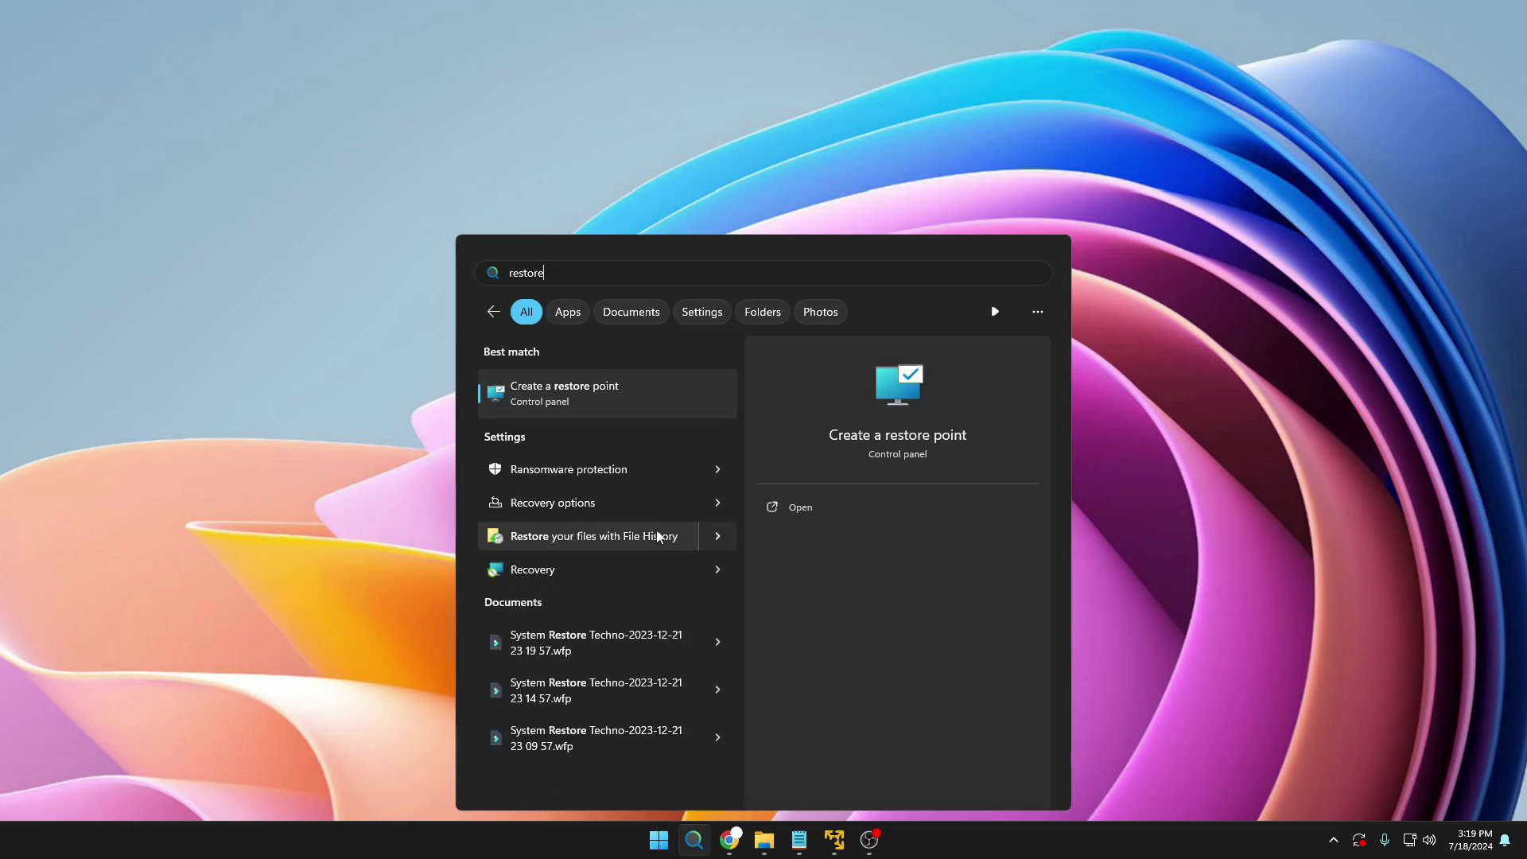
left_click(561, 398)
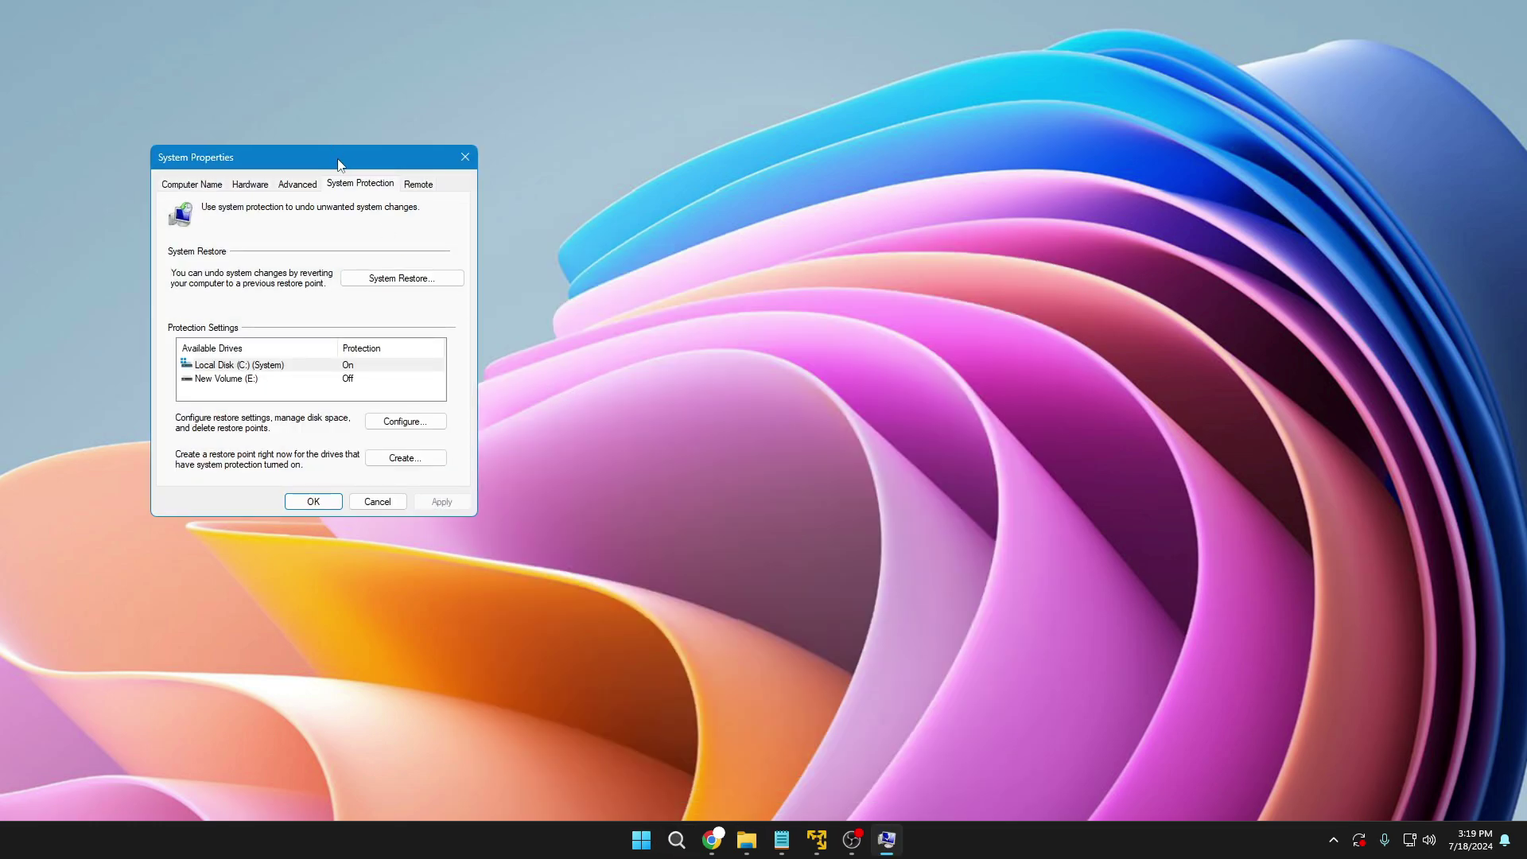
left_click_drag(339, 165, 806, 237)
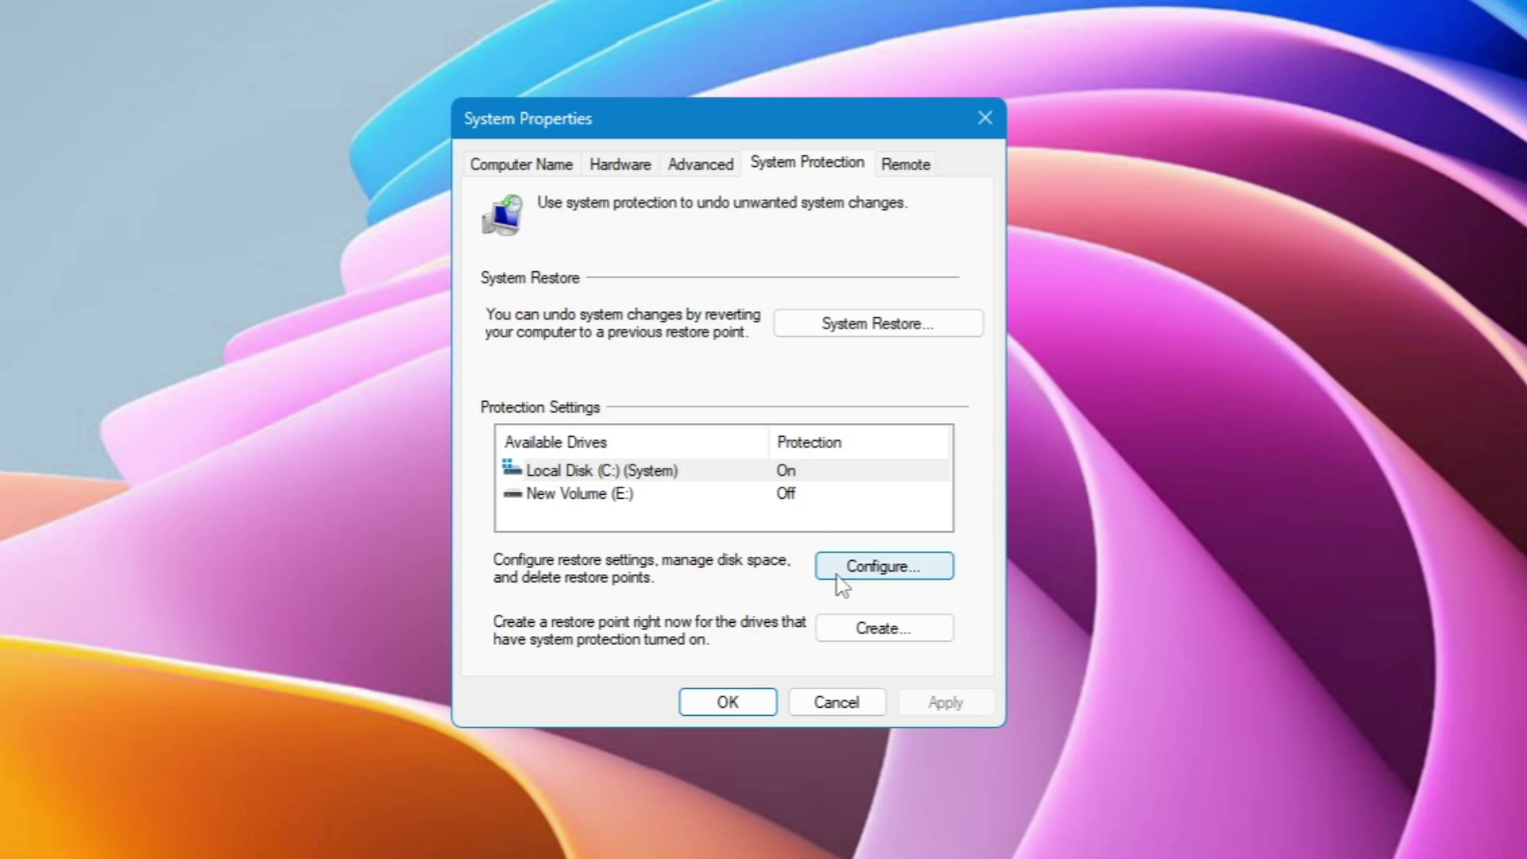
left_click(885, 629)
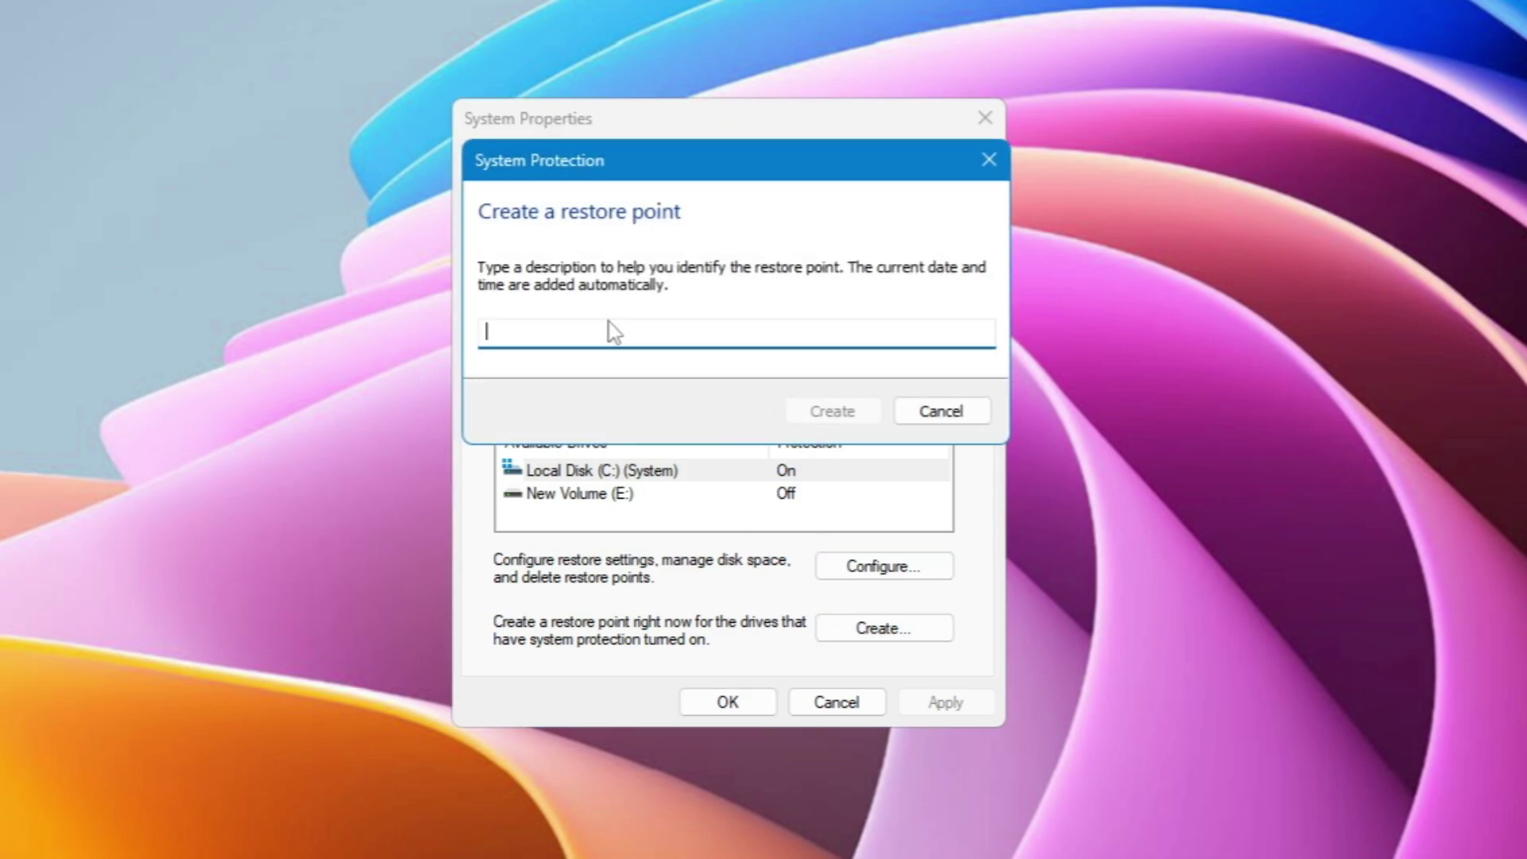
type("Test")
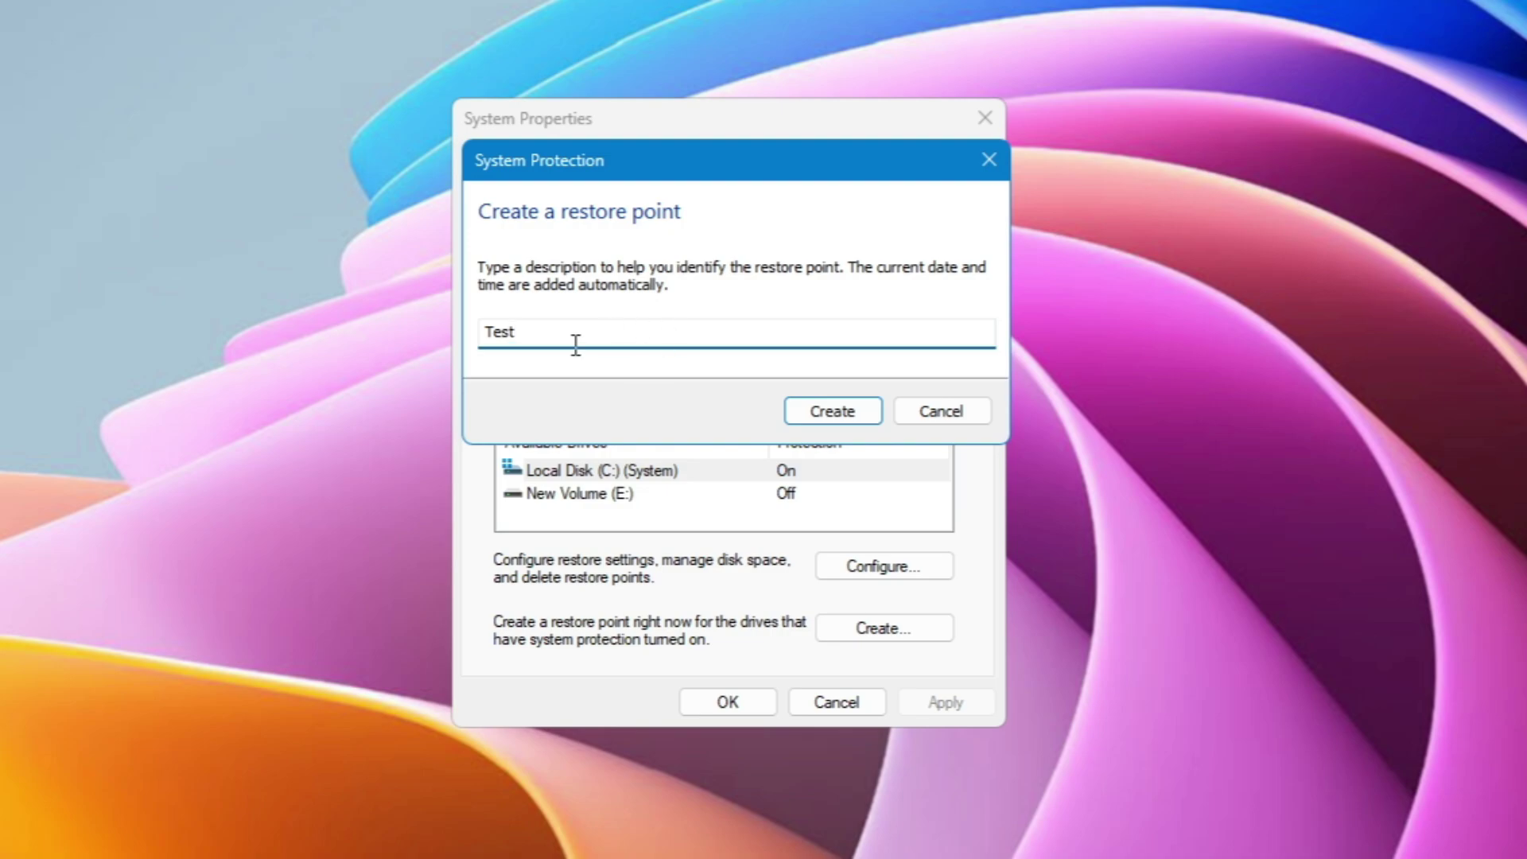
left_click(831, 411)
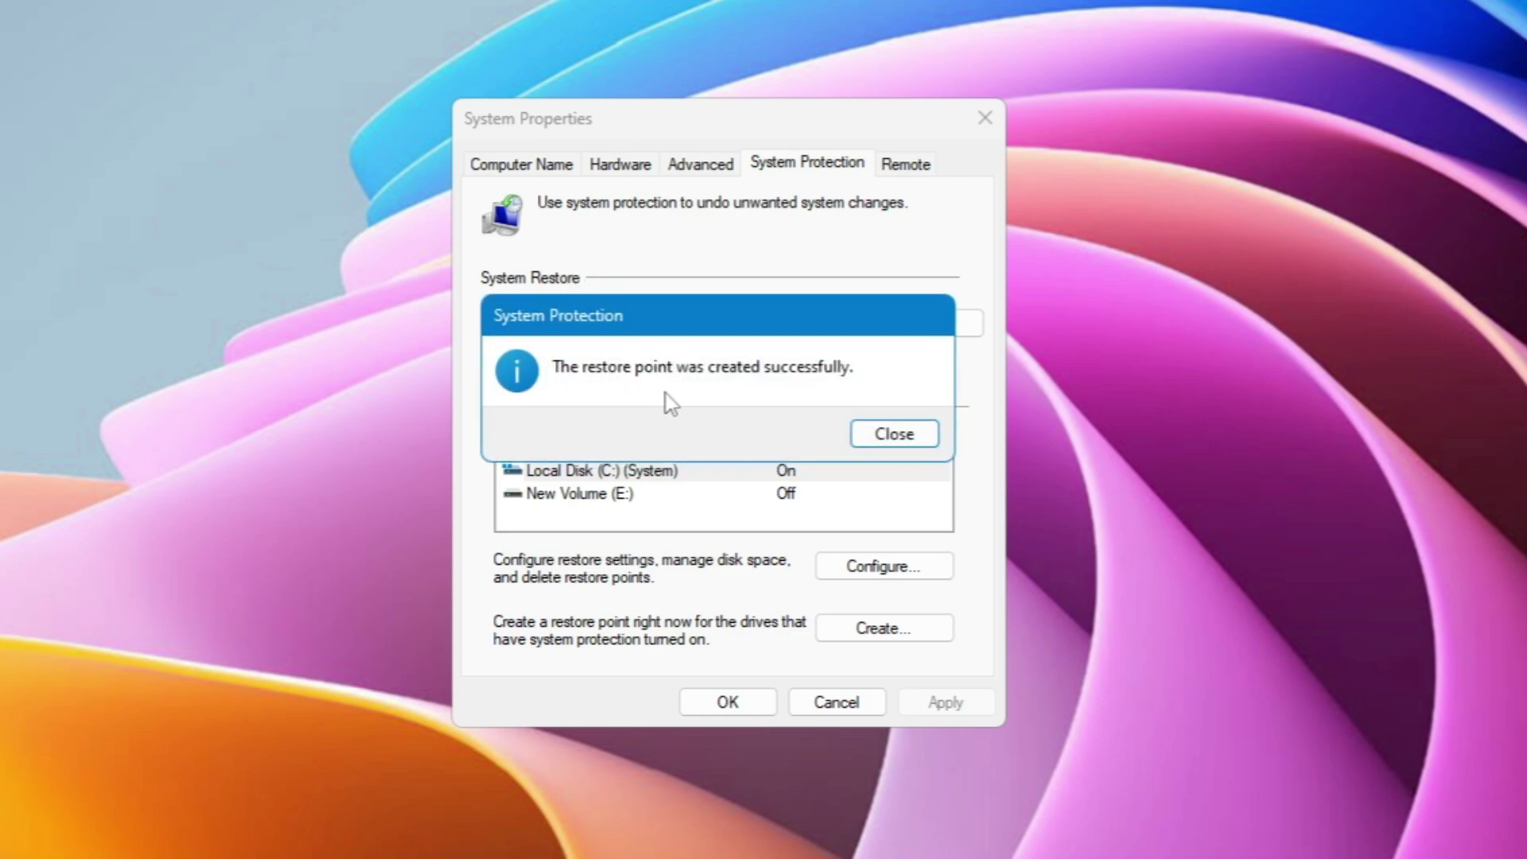
left_click(905, 440)
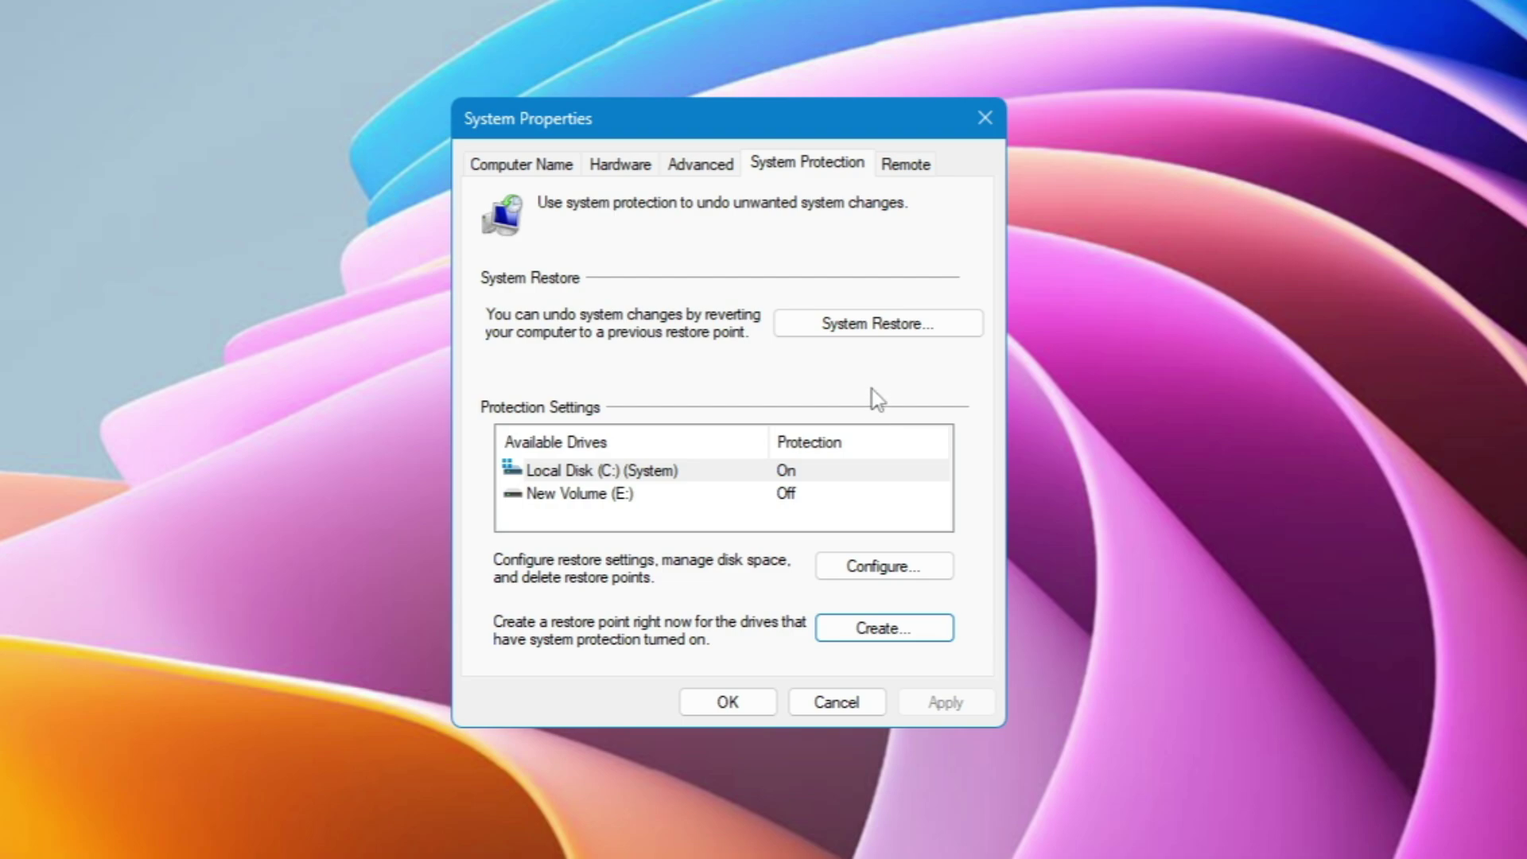
Step: Select the manual Test restore point from 7/18/2024 in the System Restore list
left_click(867, 327)
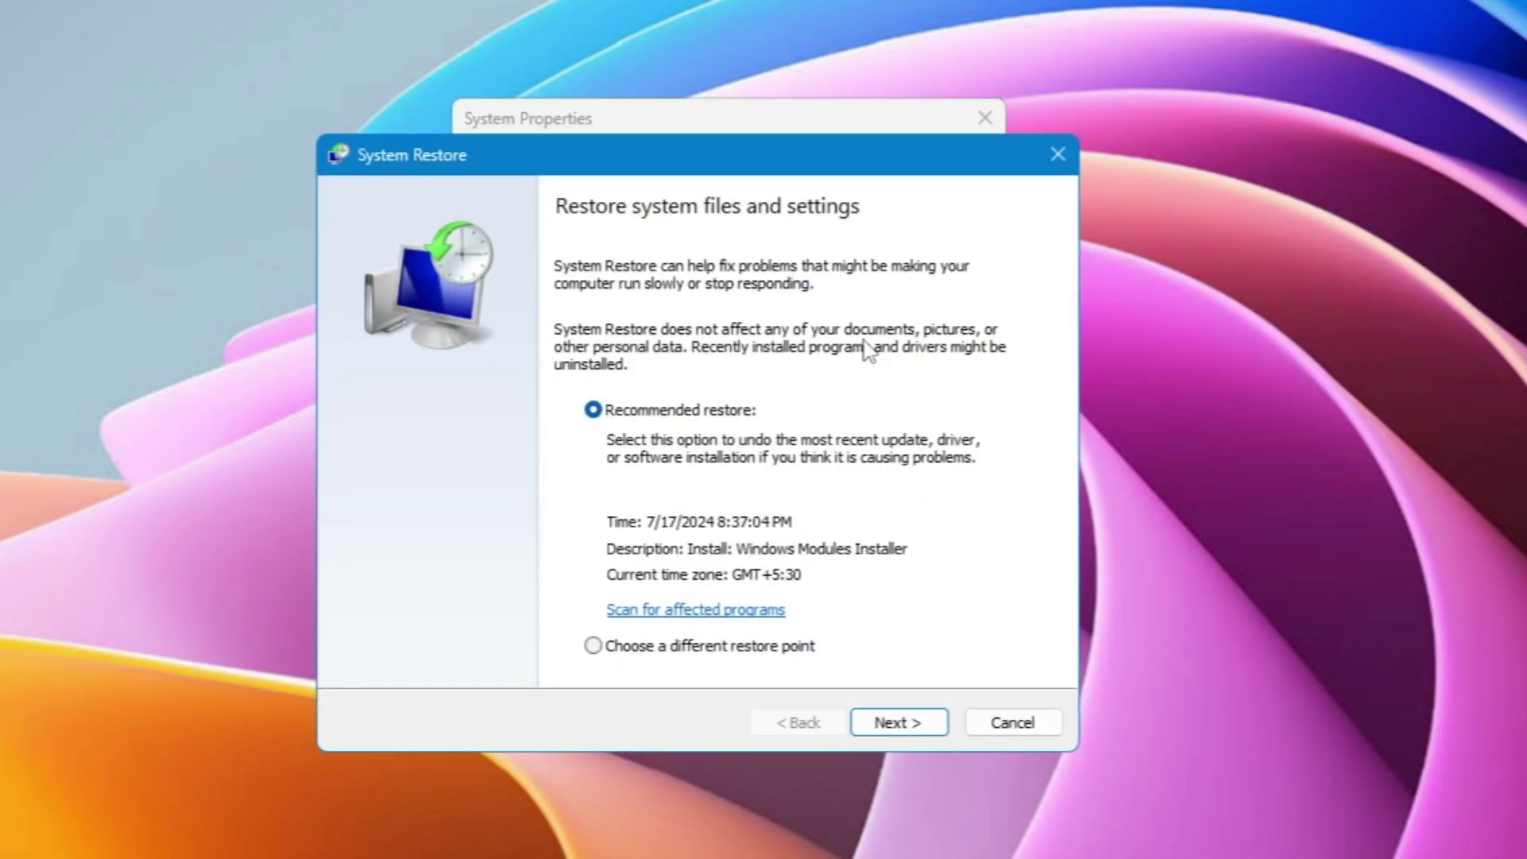
left_click(726, 650)
left_click(914, 724)
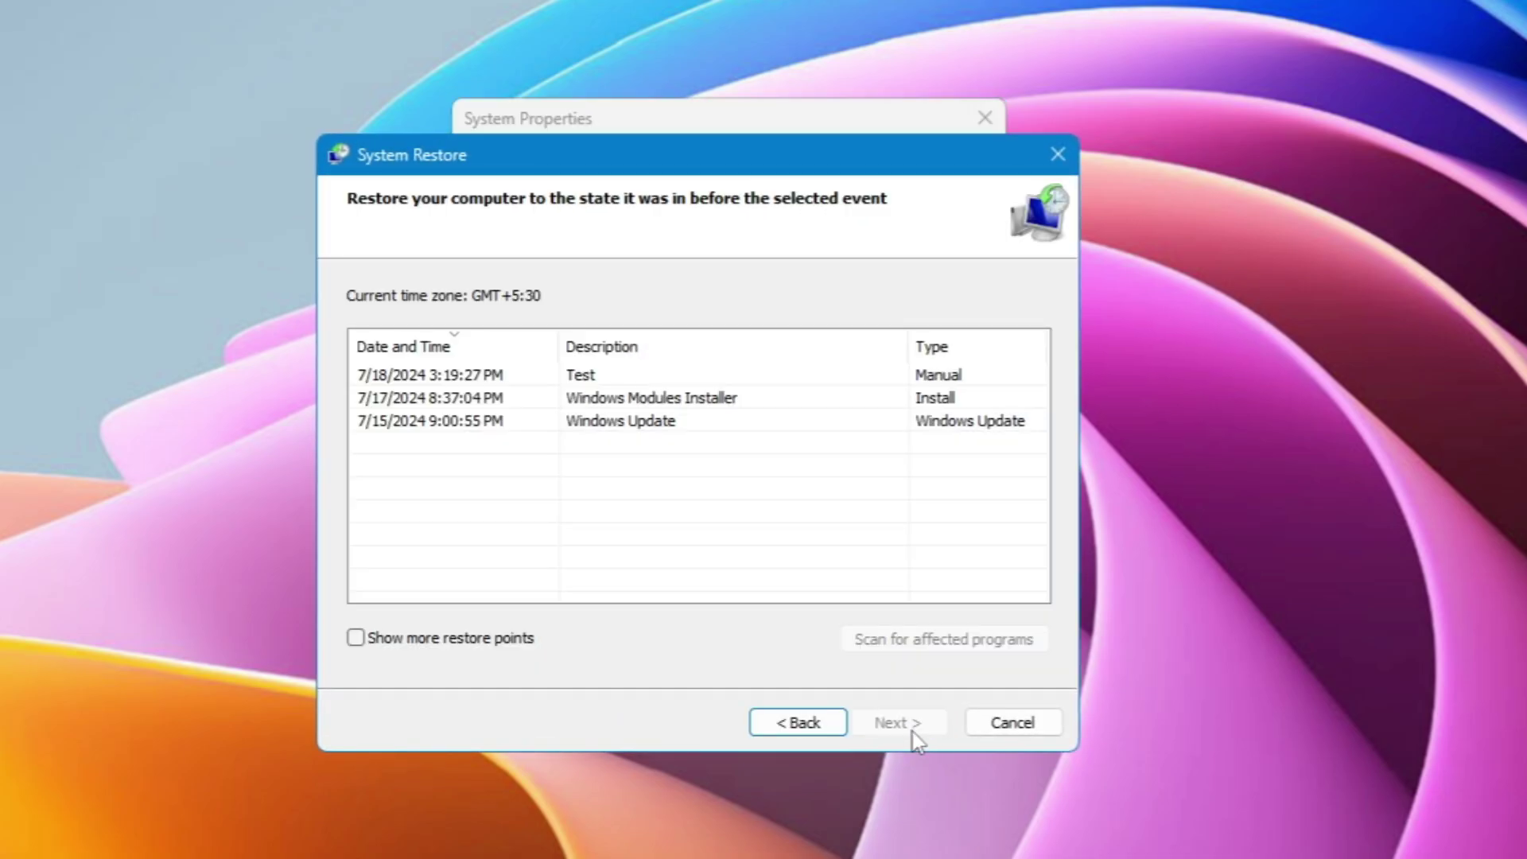
left_click(641, 397)
left_click(588, 374)
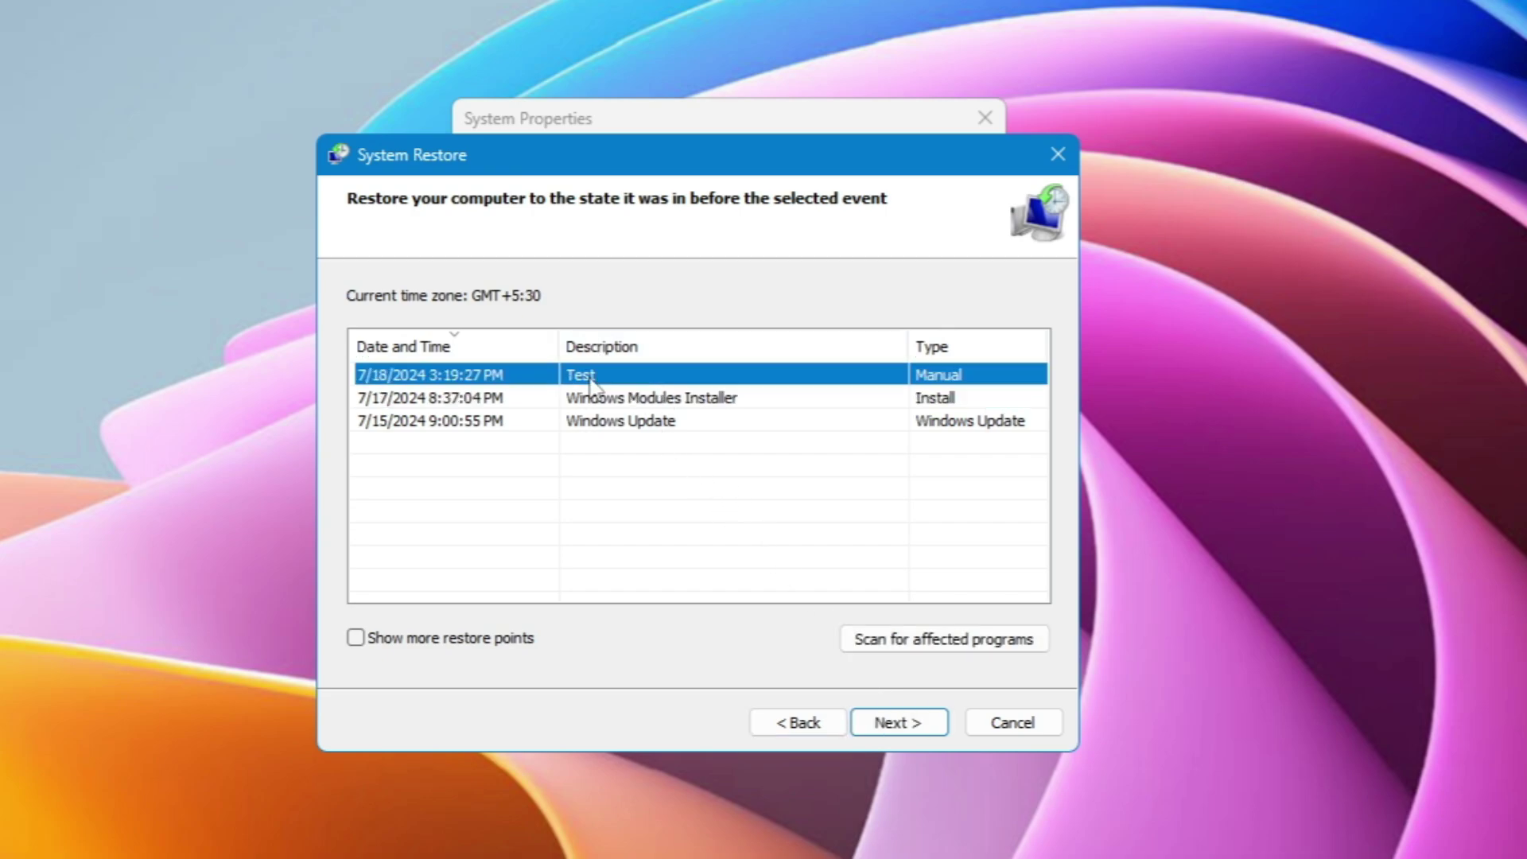